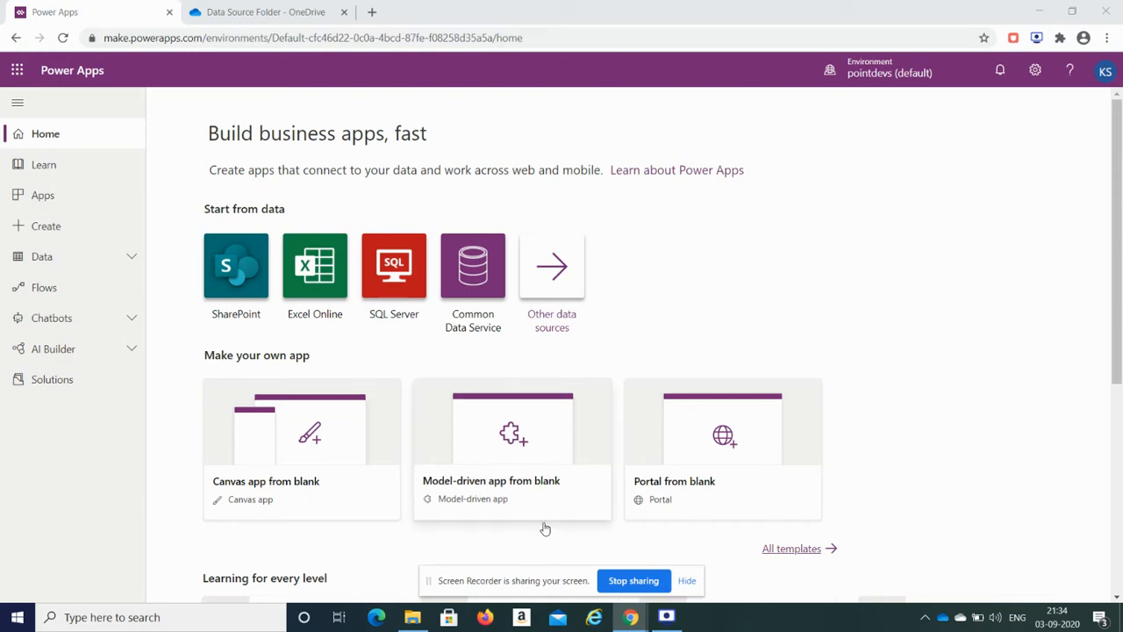
# Step: Switch from Power Apps to File Explorer showing the empty Learning folder
pyautogui.click(412, 617)
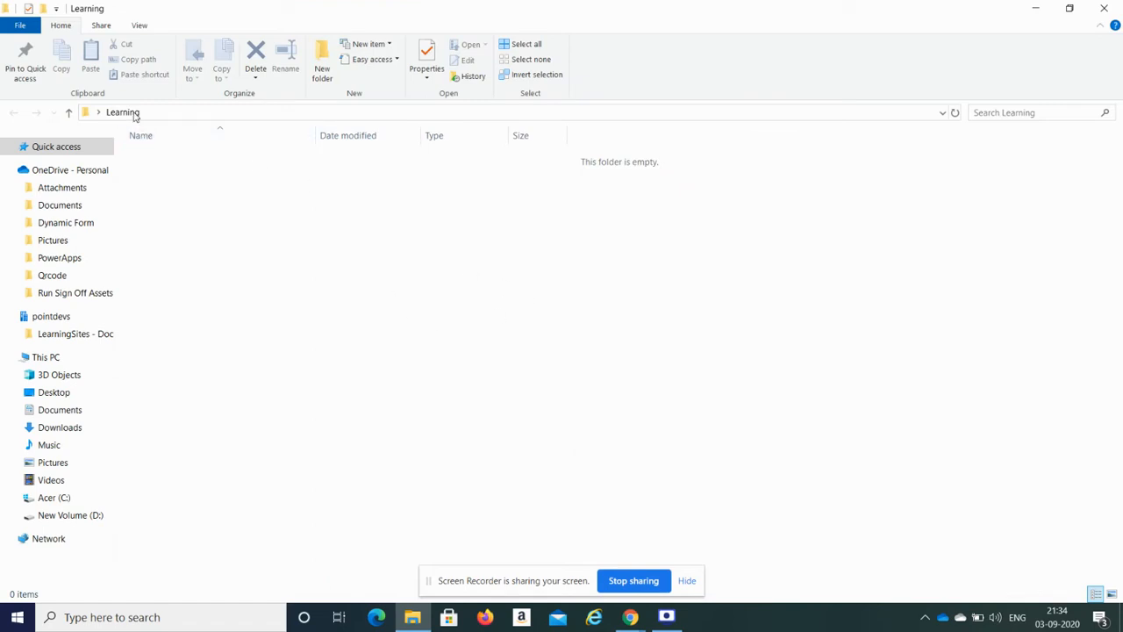
# Step: Create a new Excel worksheet named Learning.xlsx in the folder and open it maximized in Excel
pyautogui.rightClick(229, 196)
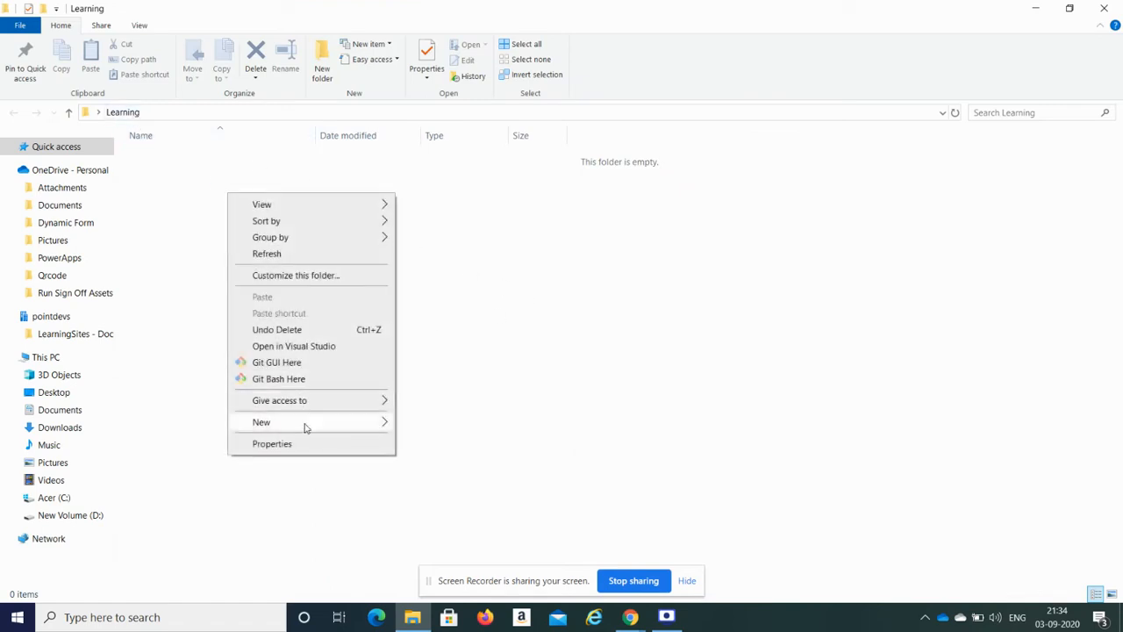
pyautogui.moveTo(306, 427)
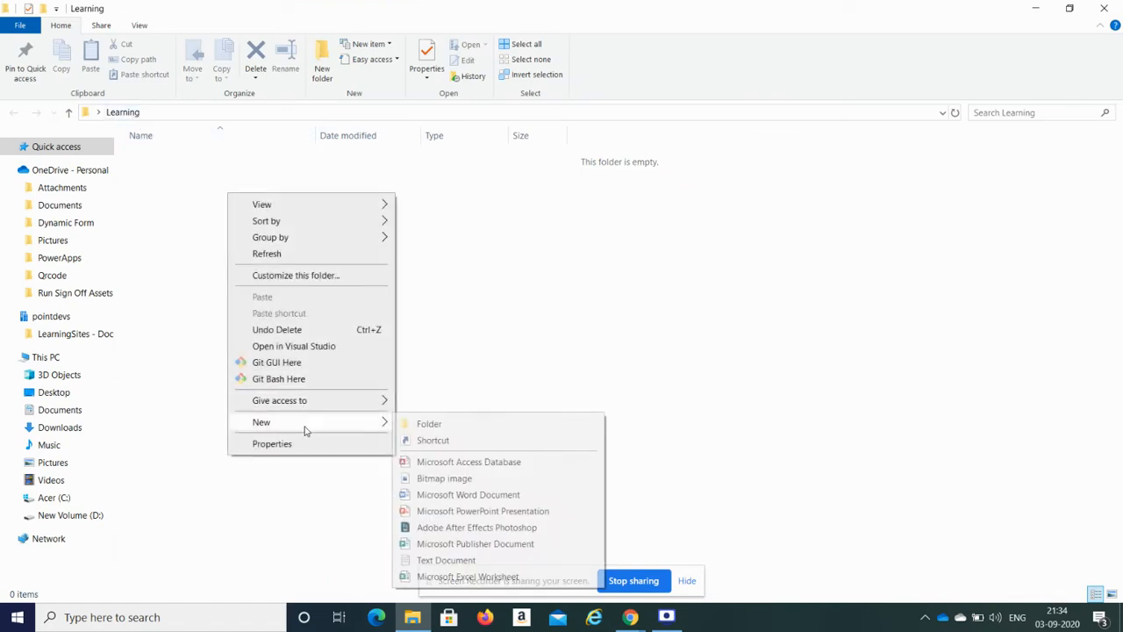
pyautogui.click(451, 576)
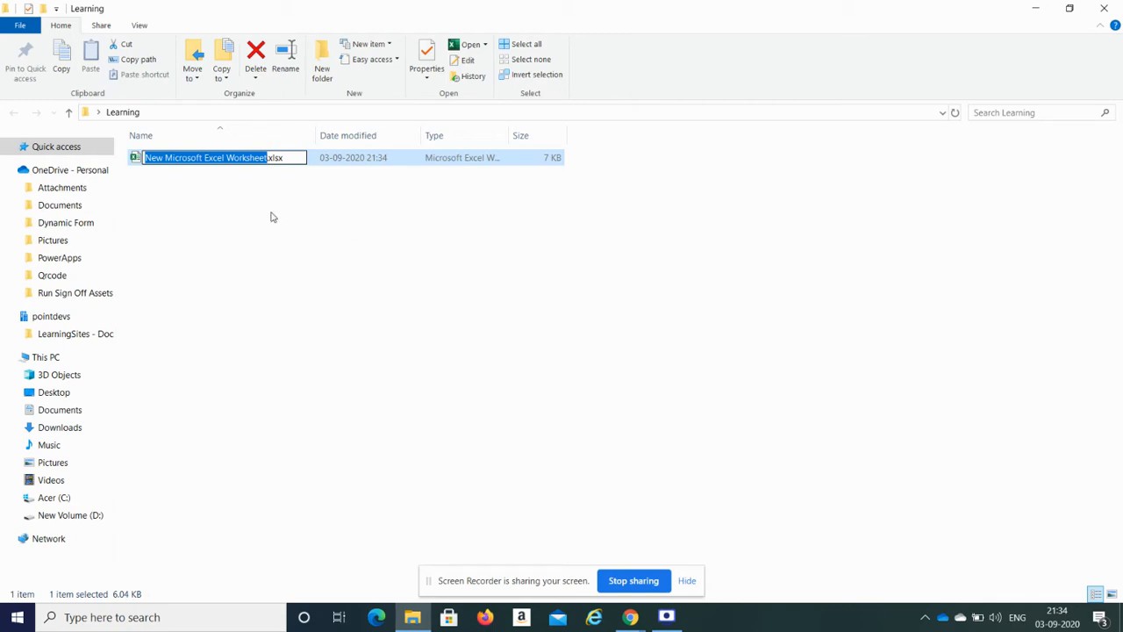
pyautogui.write('Learnin')
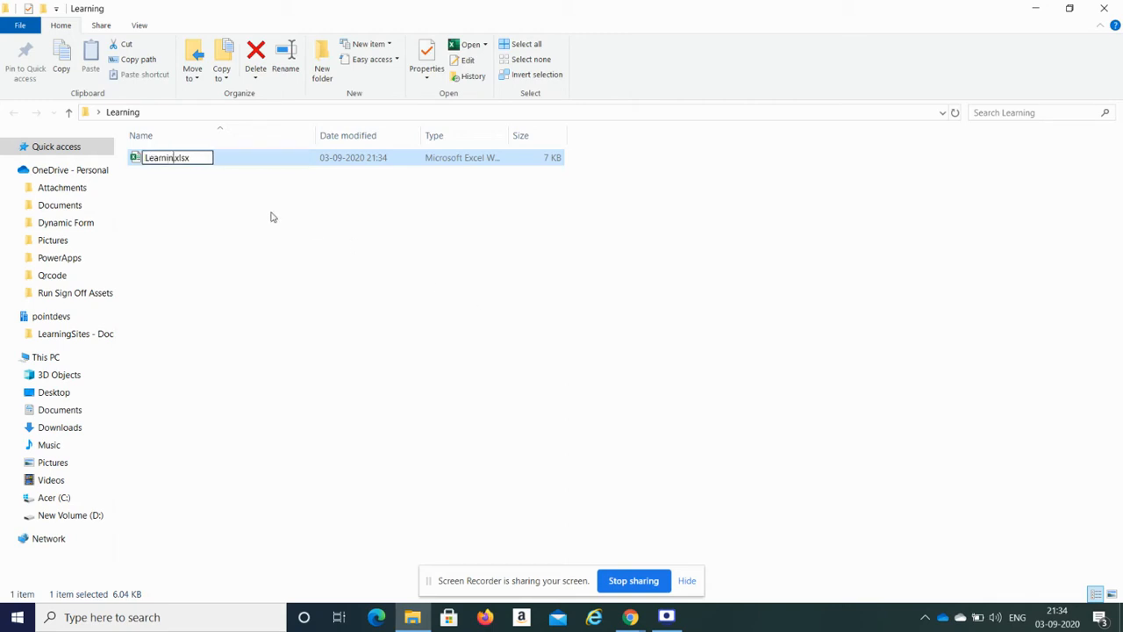
pyautogui.write('g')
pyautogui.click(295, 235)
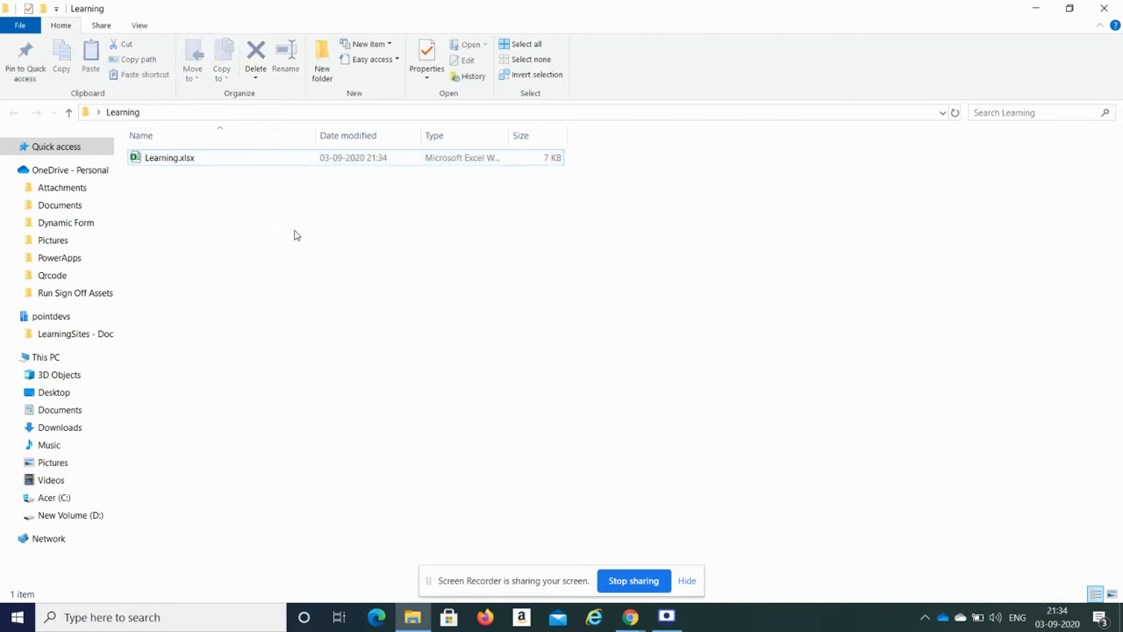
pyautogui.doubleClick(186, 157)
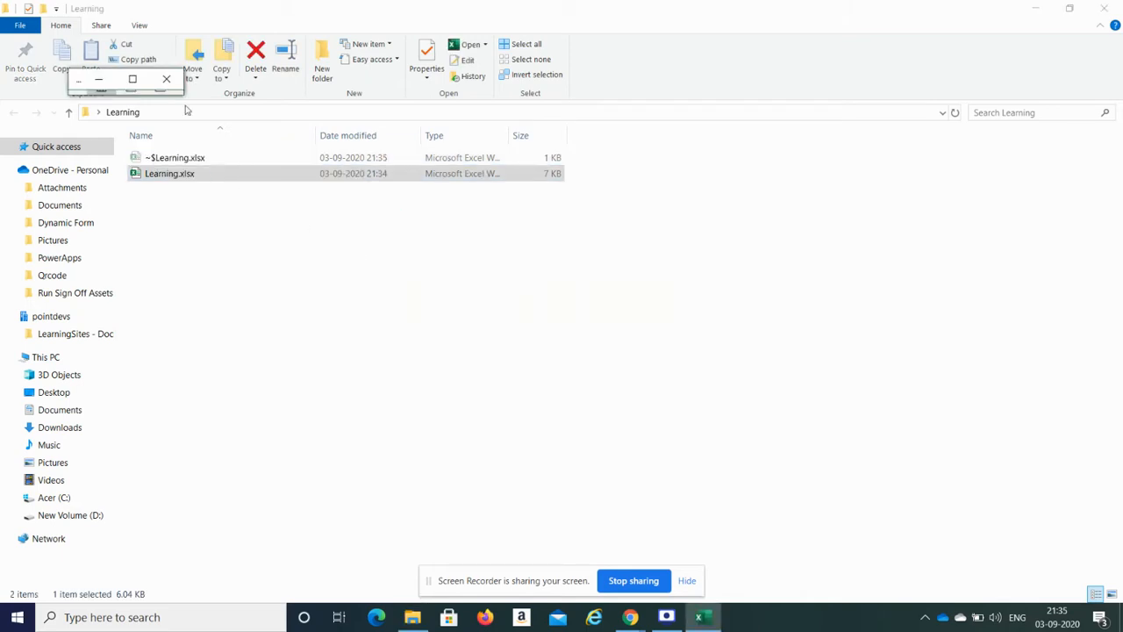
pyautogui.click(133, 79)
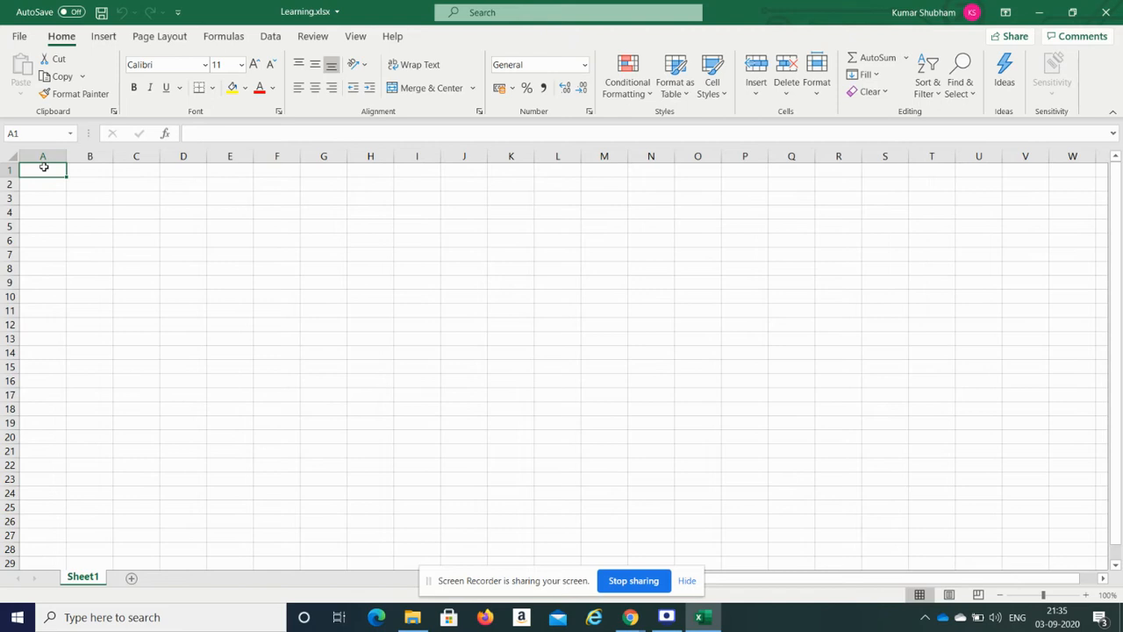
# Step: Enter the headers Name, Age, Address and Gender in A1:D1
pyautogui.write('Name')
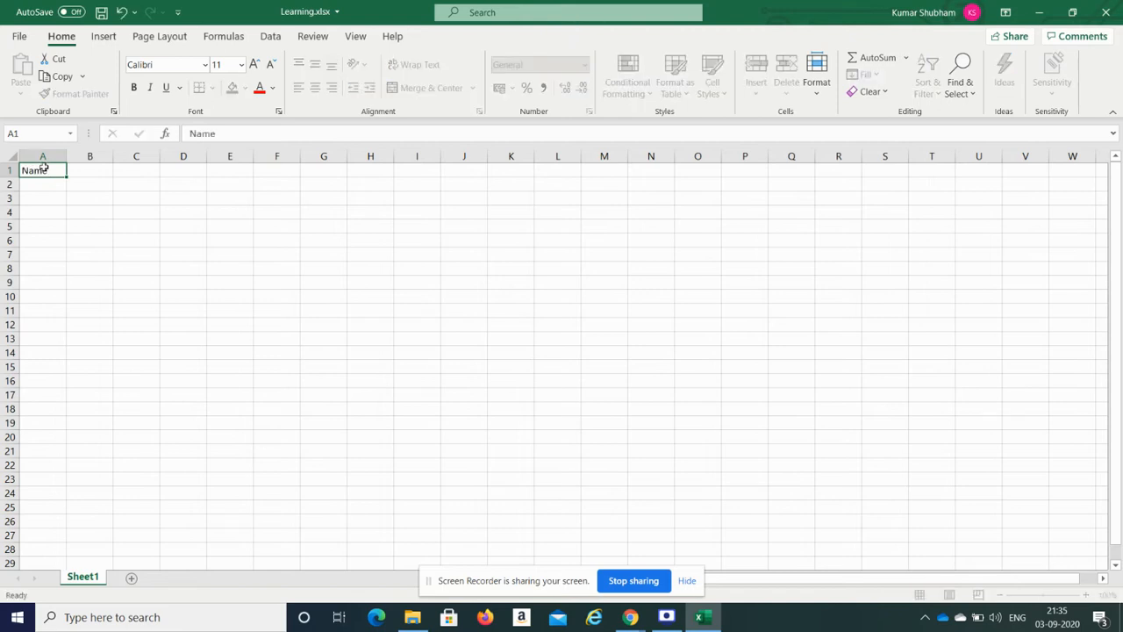
pyautogui.press('Tab')
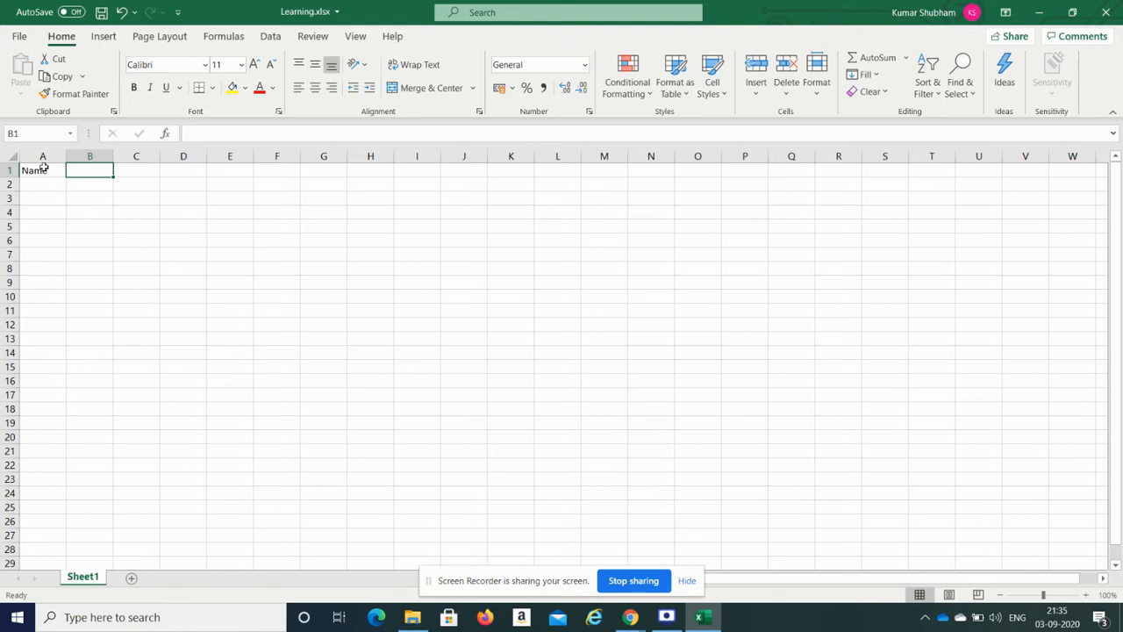
pyautogui.write('Age')
pyautogui.press('Tab')
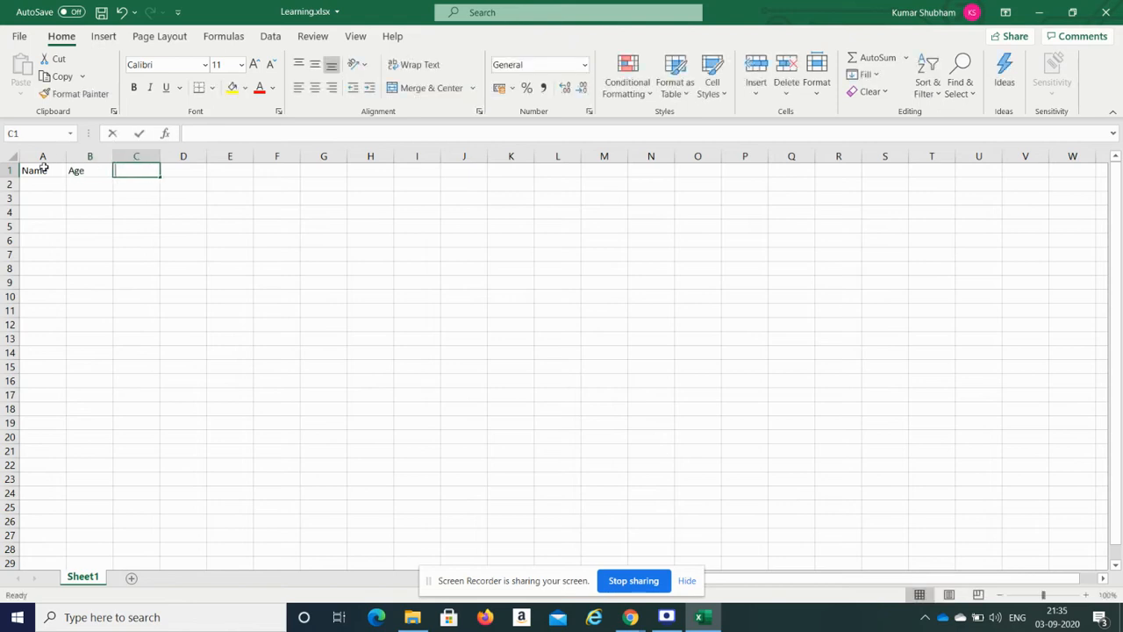
pyautogui.write('Address')
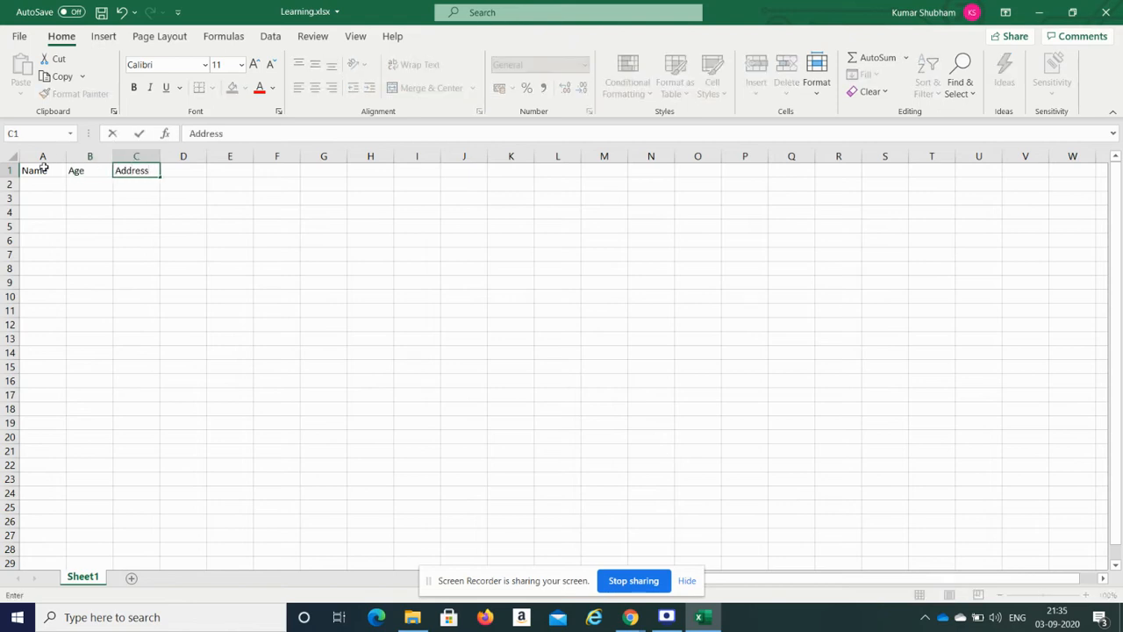
pyautogui.press('Tab')
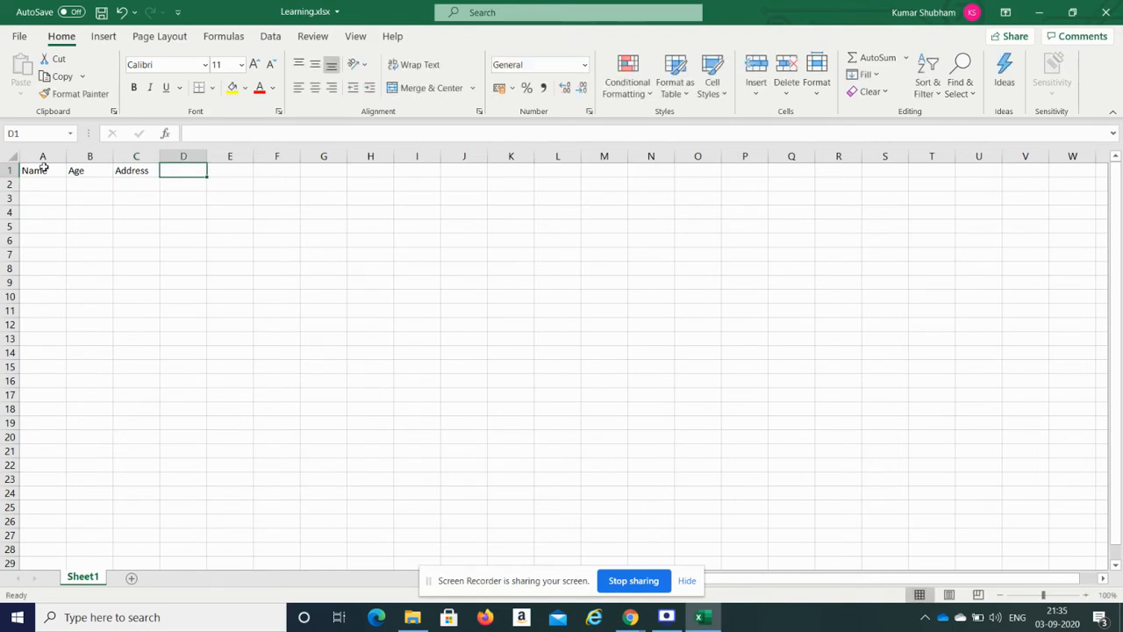
pyautogui.write('Gender')
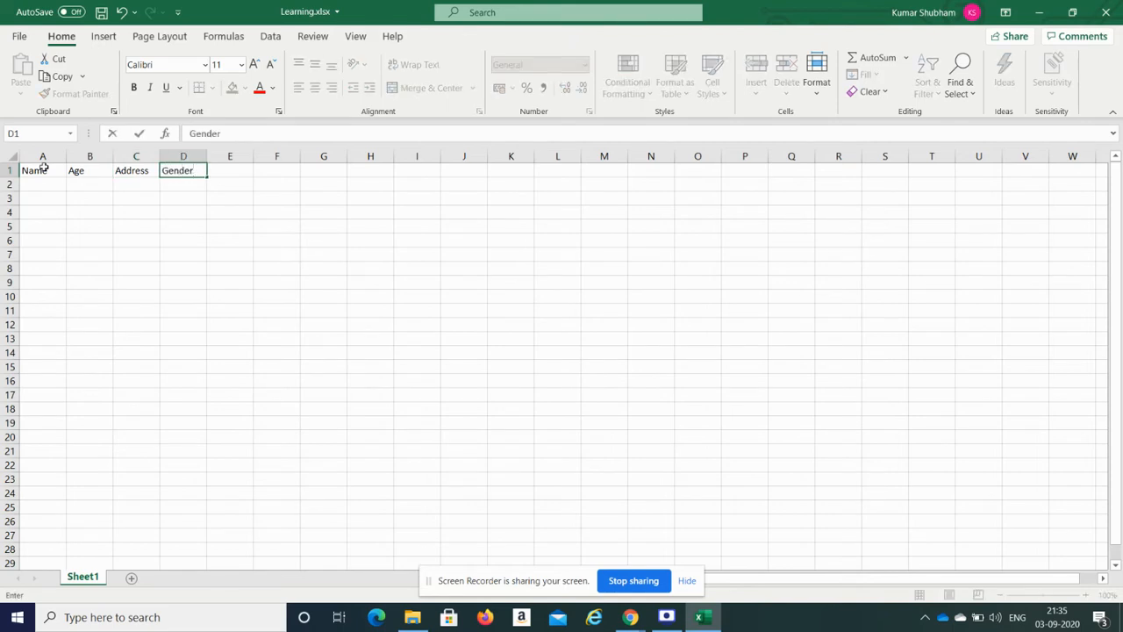
pyautogui.click(51, 183)
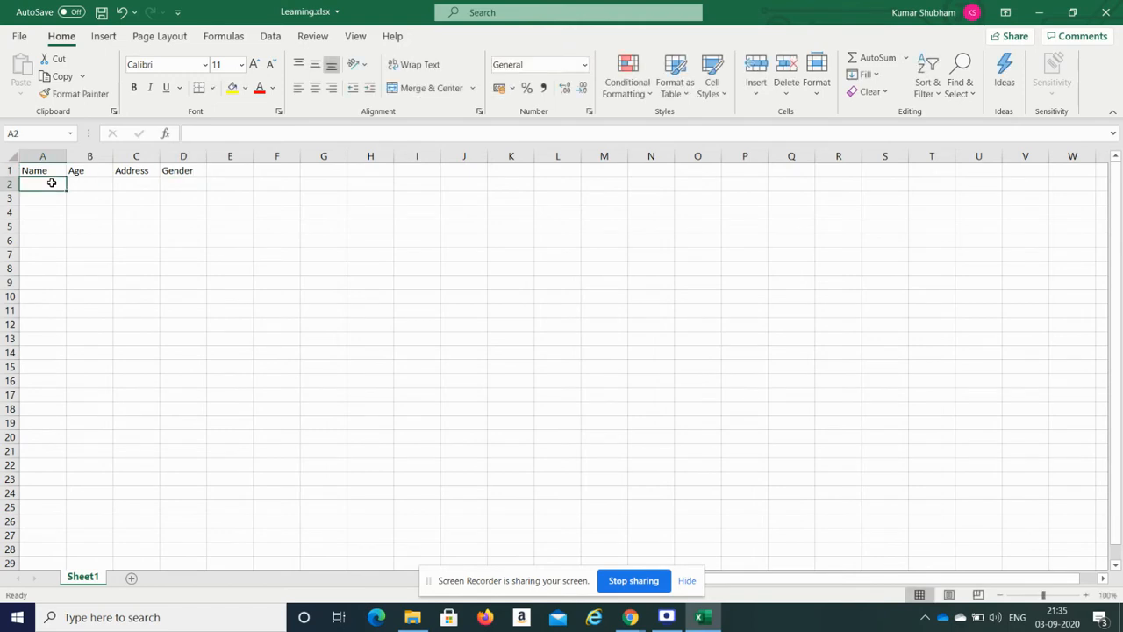
# Step: Fill the first data row with a sample name, age 23, address xyz, gender M
pyautogui.write('Kumar')
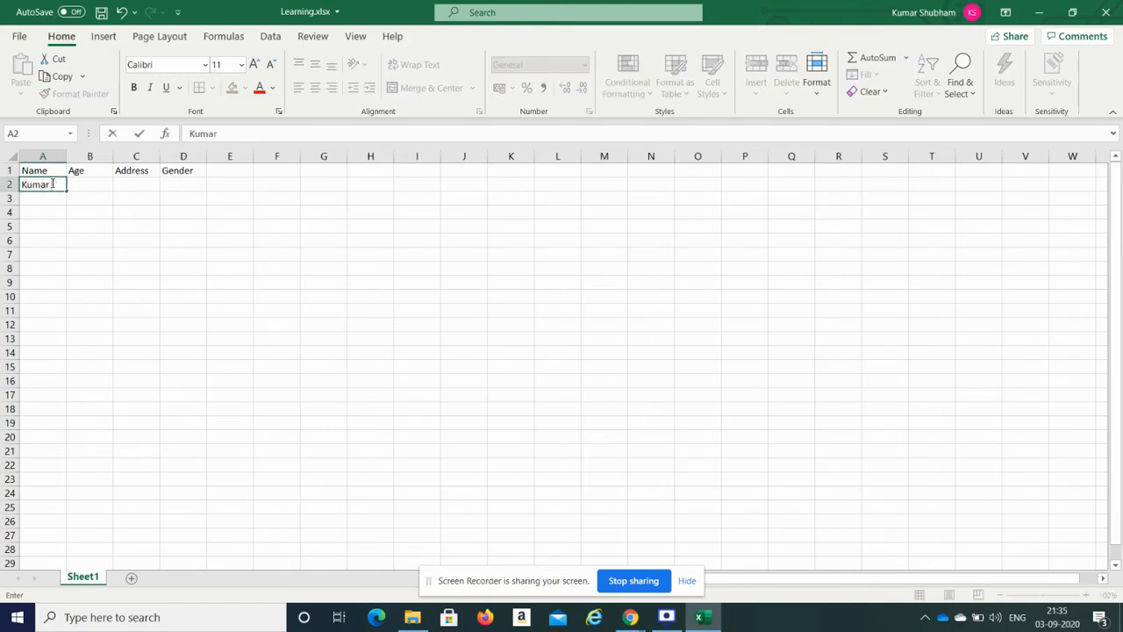
pyautogui.press('Tab')
pyautogui.write('23')
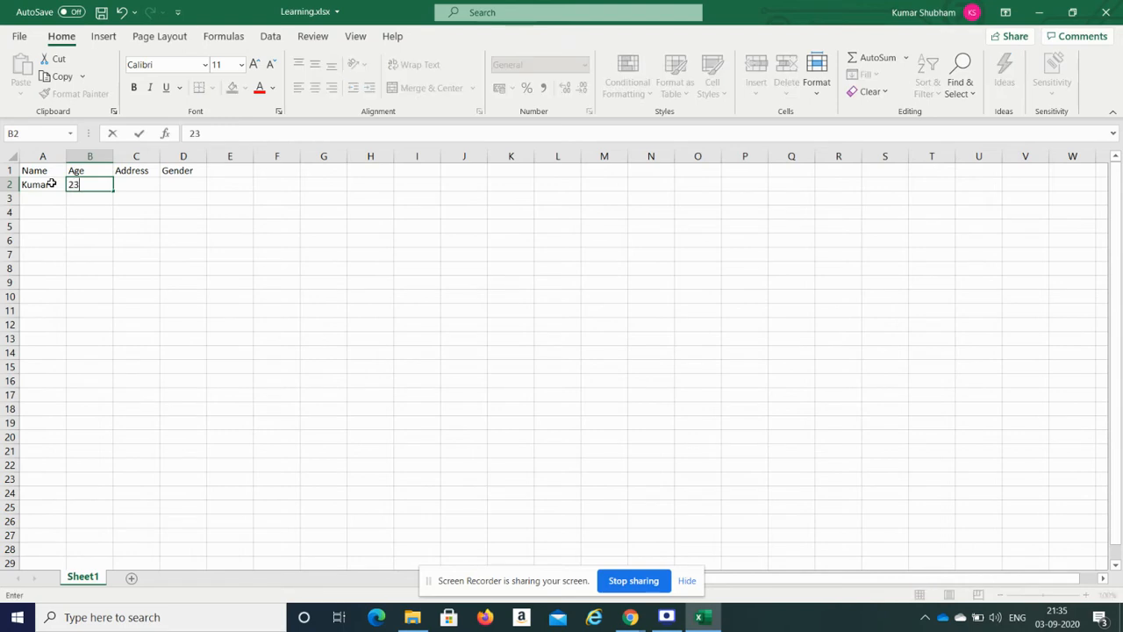
pyautogui.press('Tab')
pyautogui.write('xyz')
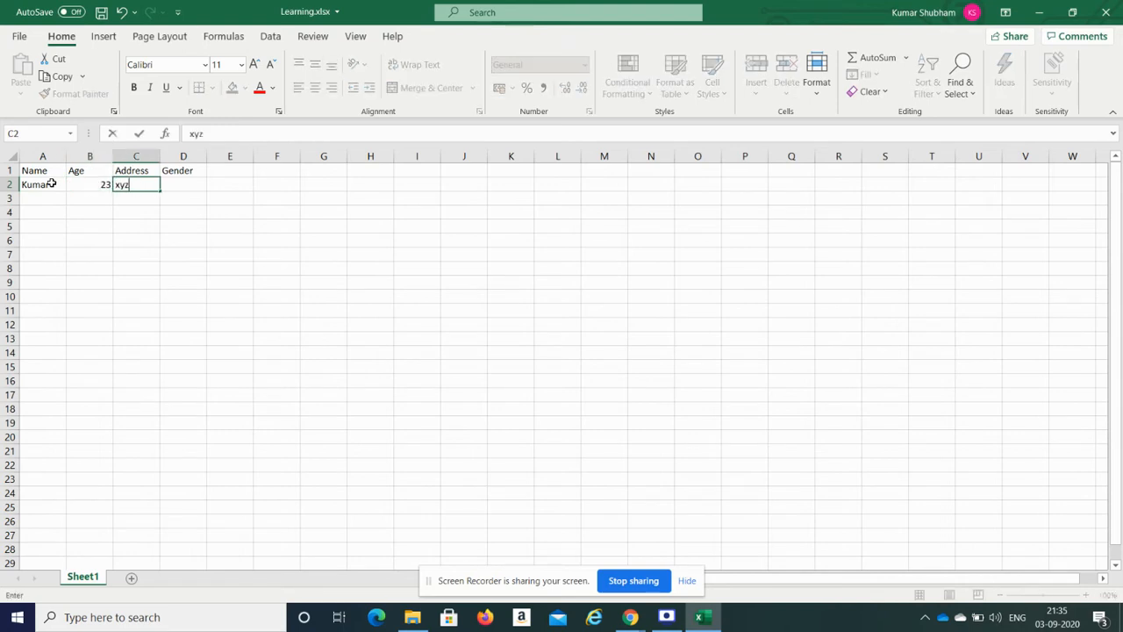
pyautogui.press('Tab')
pyautogui.write('M')
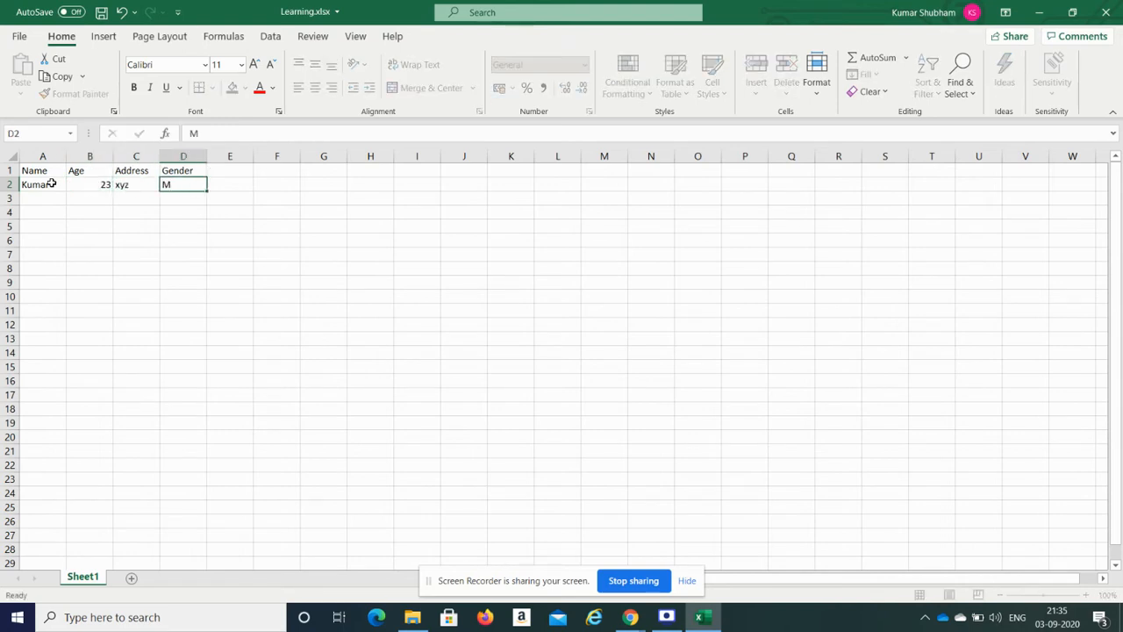
pyautogui.press('Return')
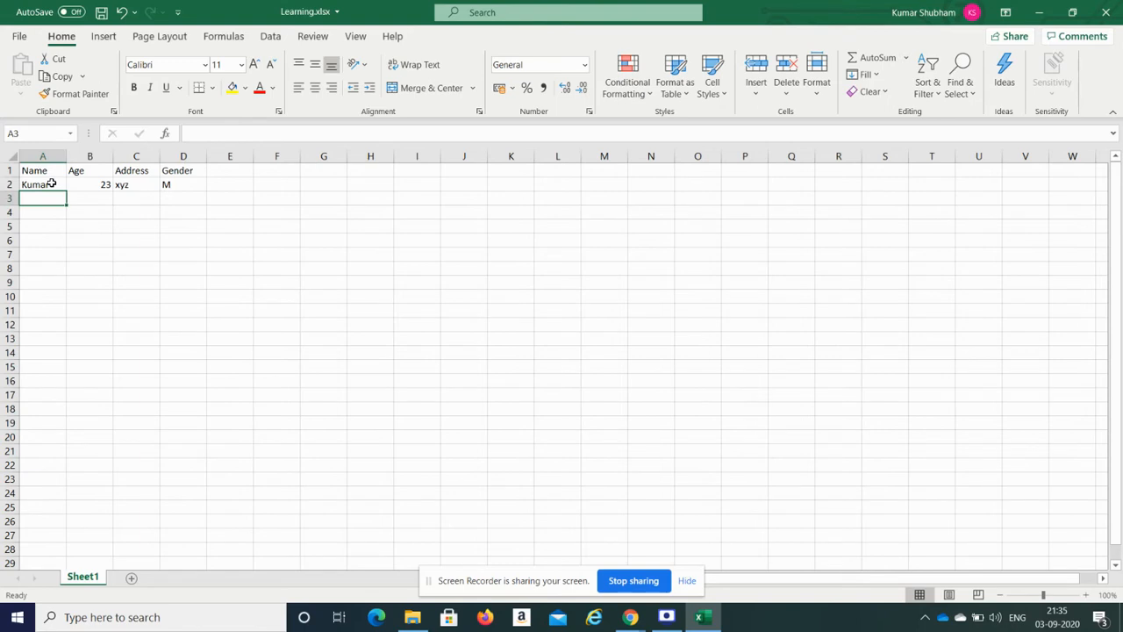
# Step: Fill the second row with a sample name, age 27, address tersr, gender M, then save and close
pyautogui.write('Shubham')
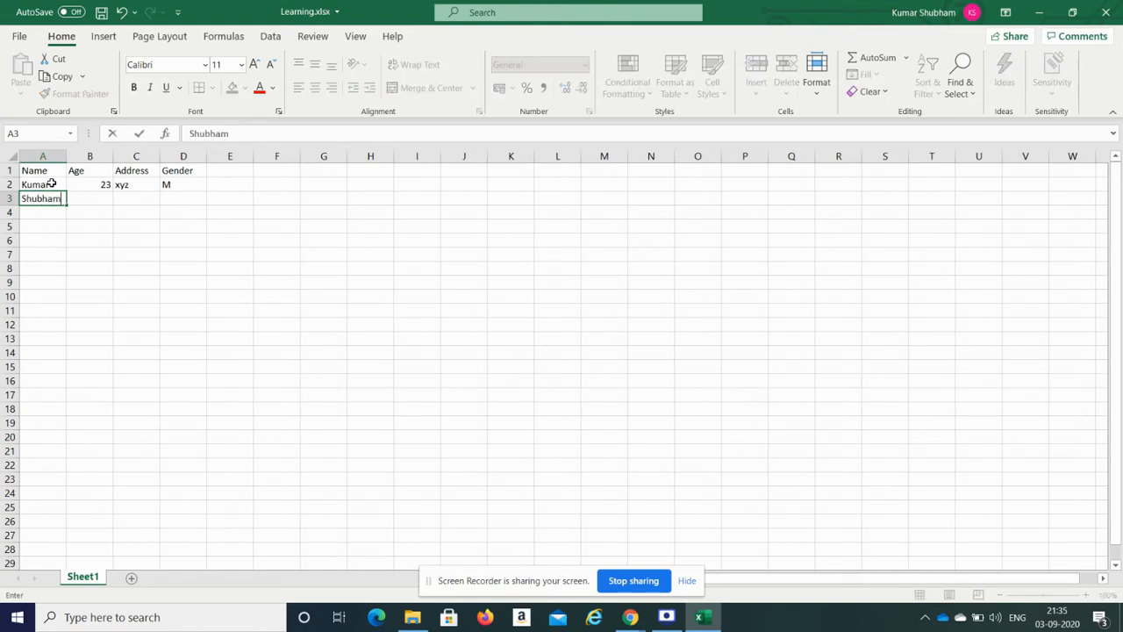
pyautogui.press('Tab')
pyautogui.write('27')
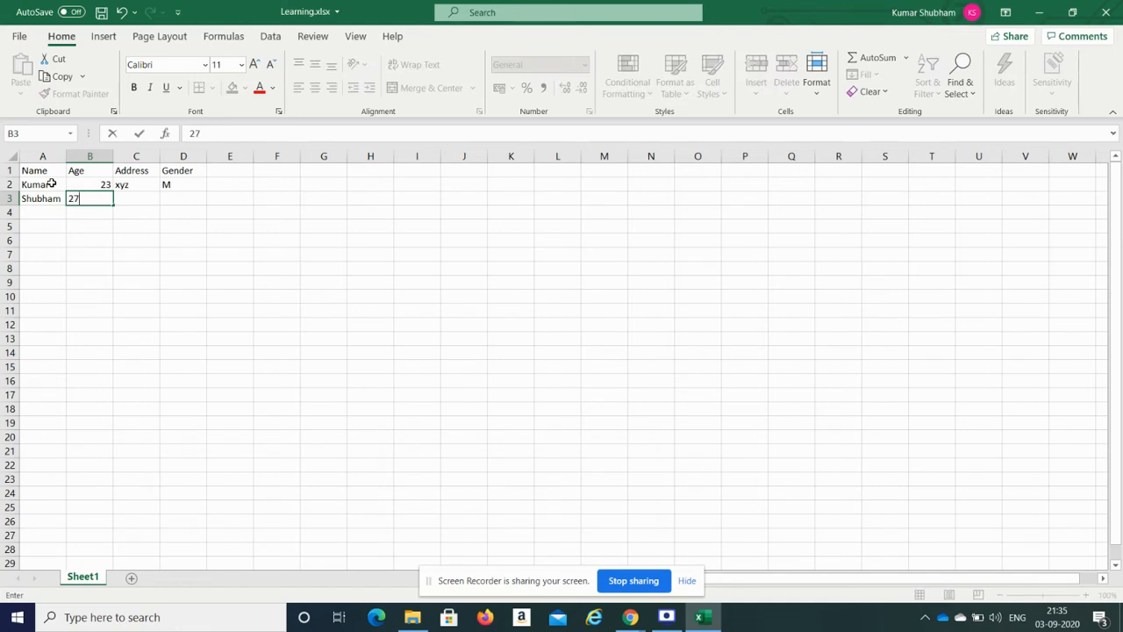
pyautogui.press('Tab')
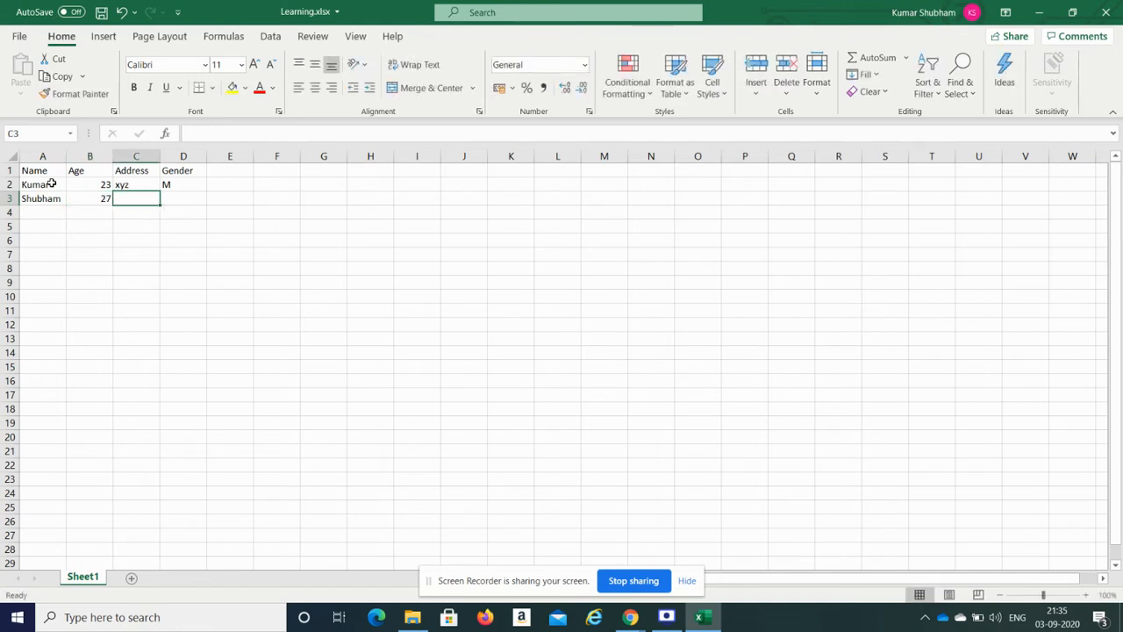
pyautogui.write('tersr')
pyautogui.press('Tab')
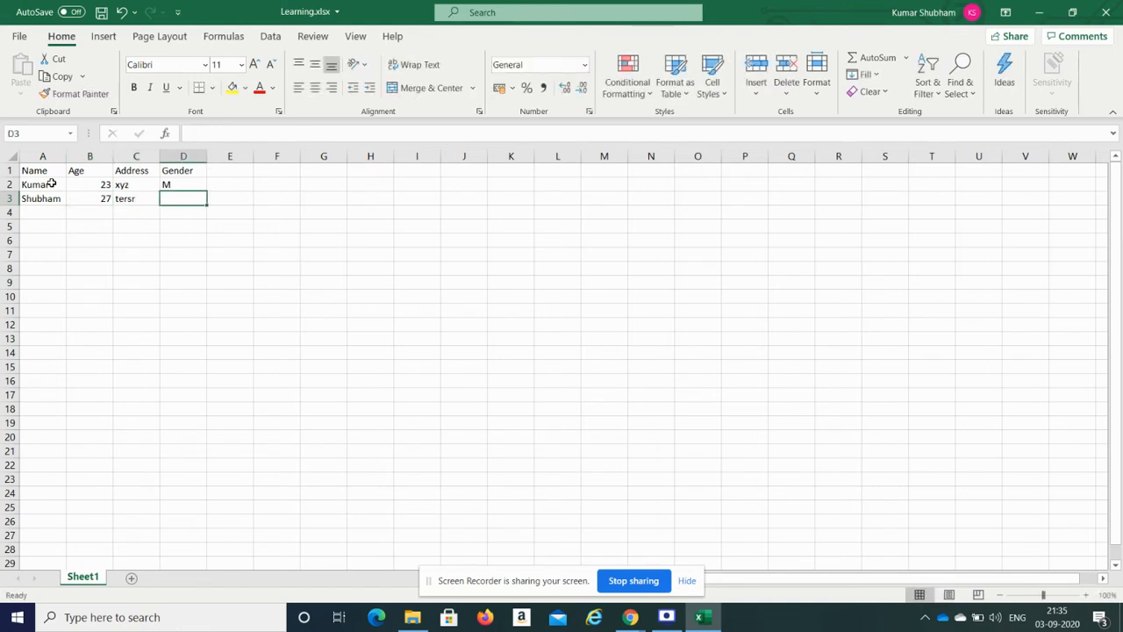
pyautogui.write('M')
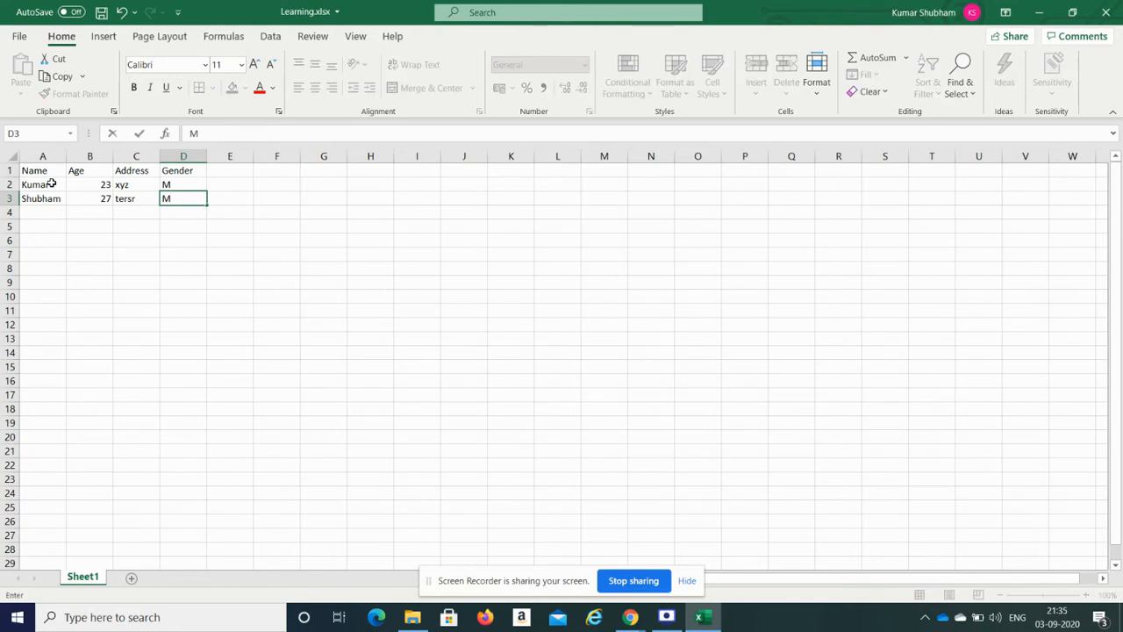
pyautogui.click(111, 216)
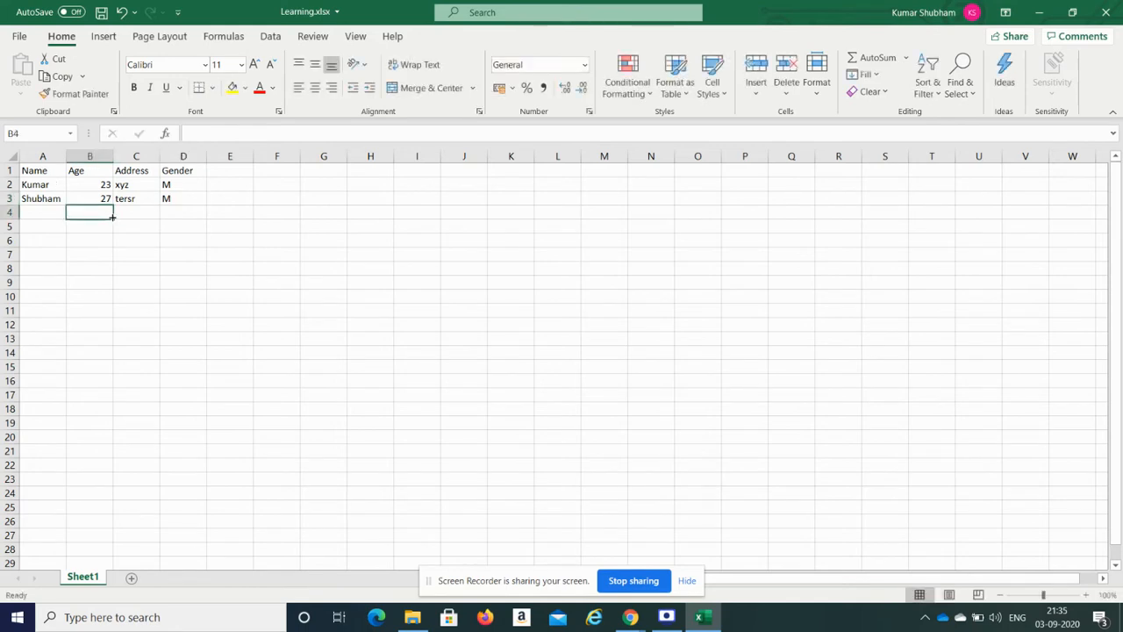
pyautogui.hotkey('ctrl', 's')
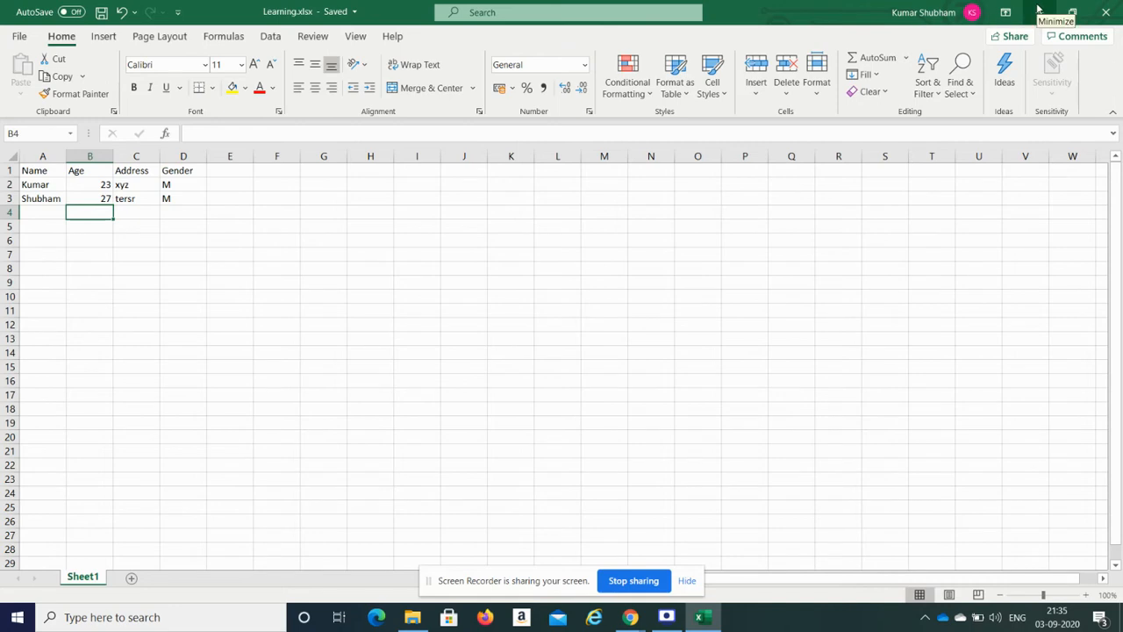
pyautogui.click(1103, 17)
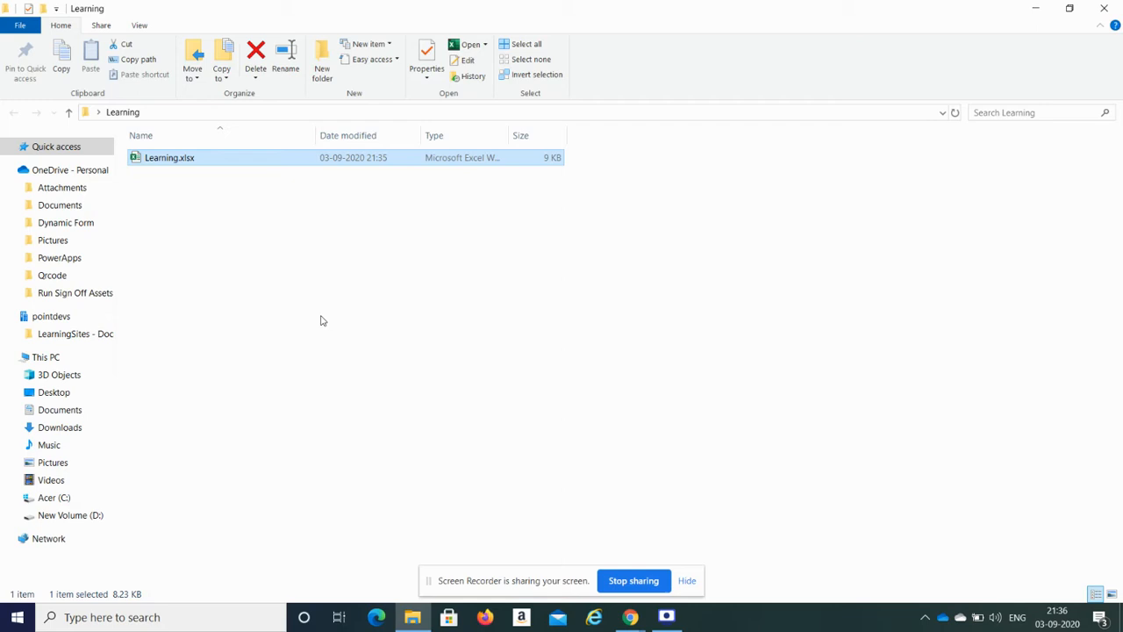
# Step: In the browser, open the empty OneDrive PowerApps > Data Source Folder
pyautogui.click(630, 617)
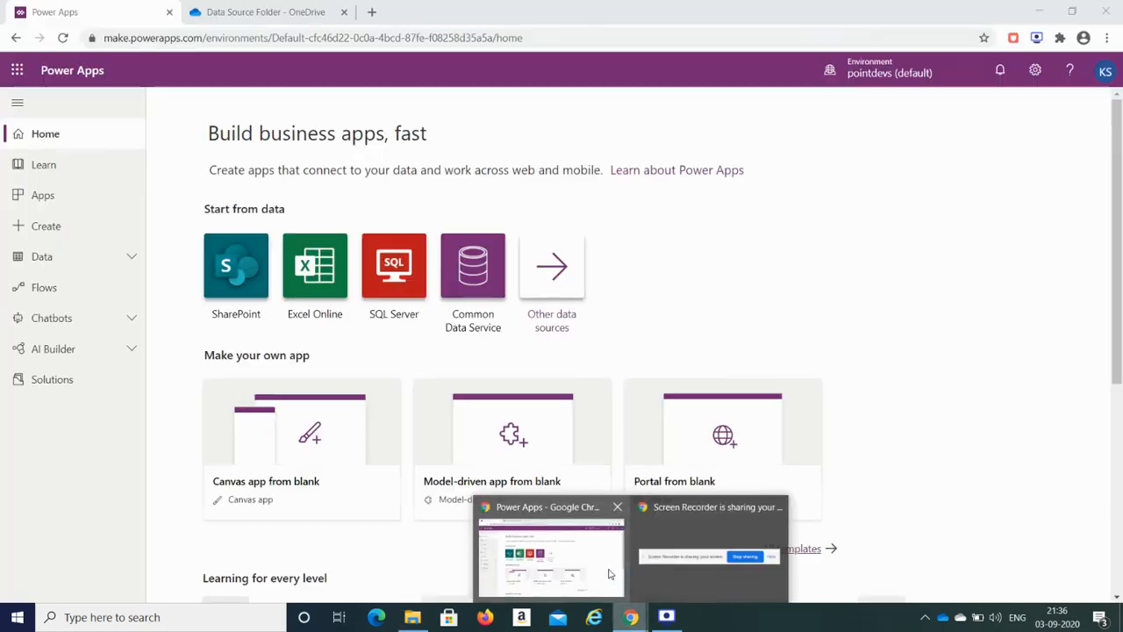
pyautogui.click(601, 562)
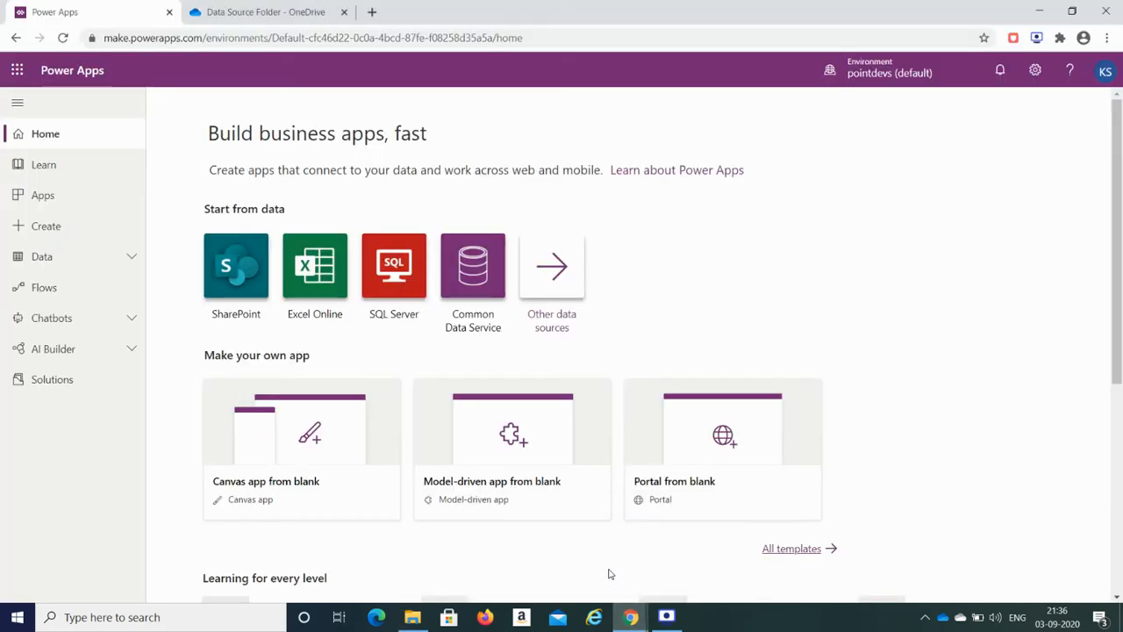
pyautogui.click(256, 9)
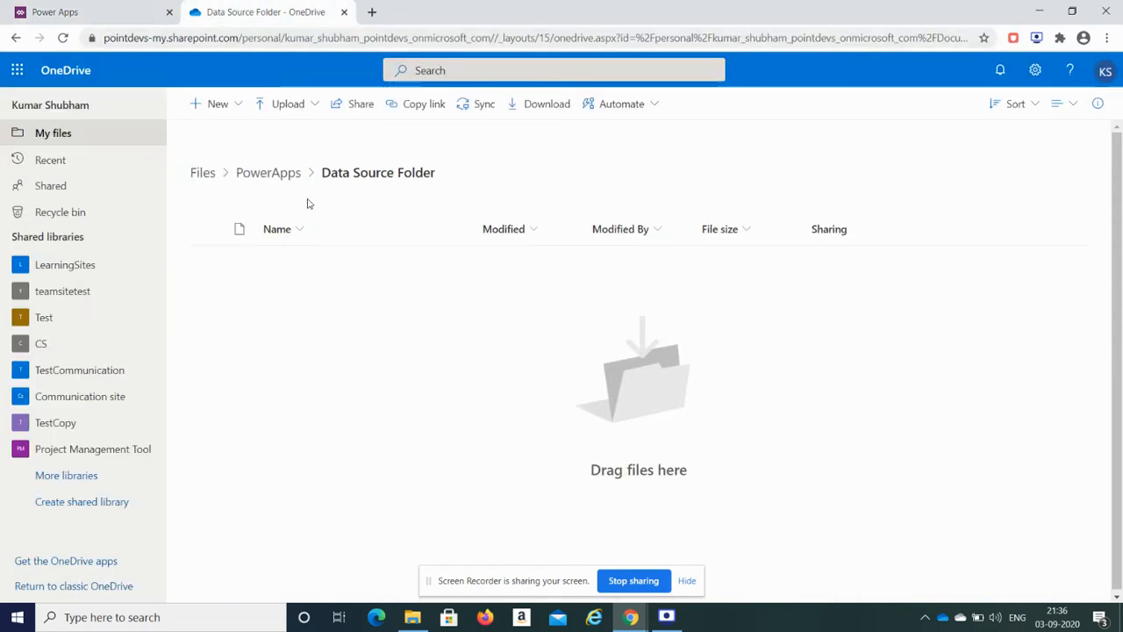
pyautogui.click(276, 179)
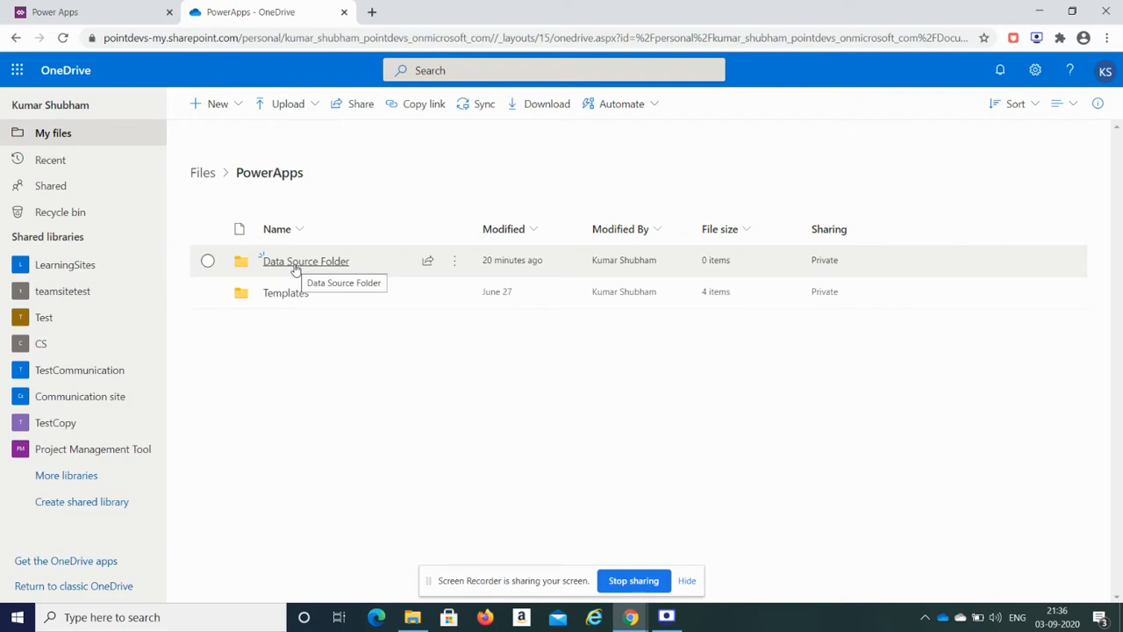
pyautogui.click(296, 264)
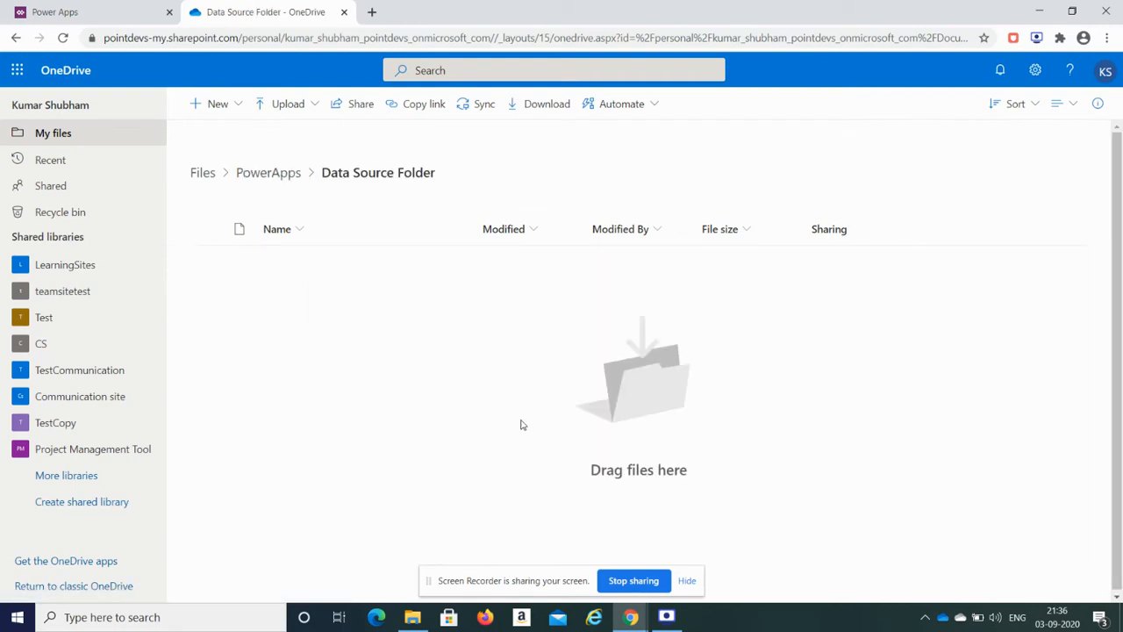
# Step: Bring the local Learning folder with Learning.xlsx back into view
pyautogui.click(413, 617)
pyautogui.click(413, 617)
pyautogui.click(412, 617)
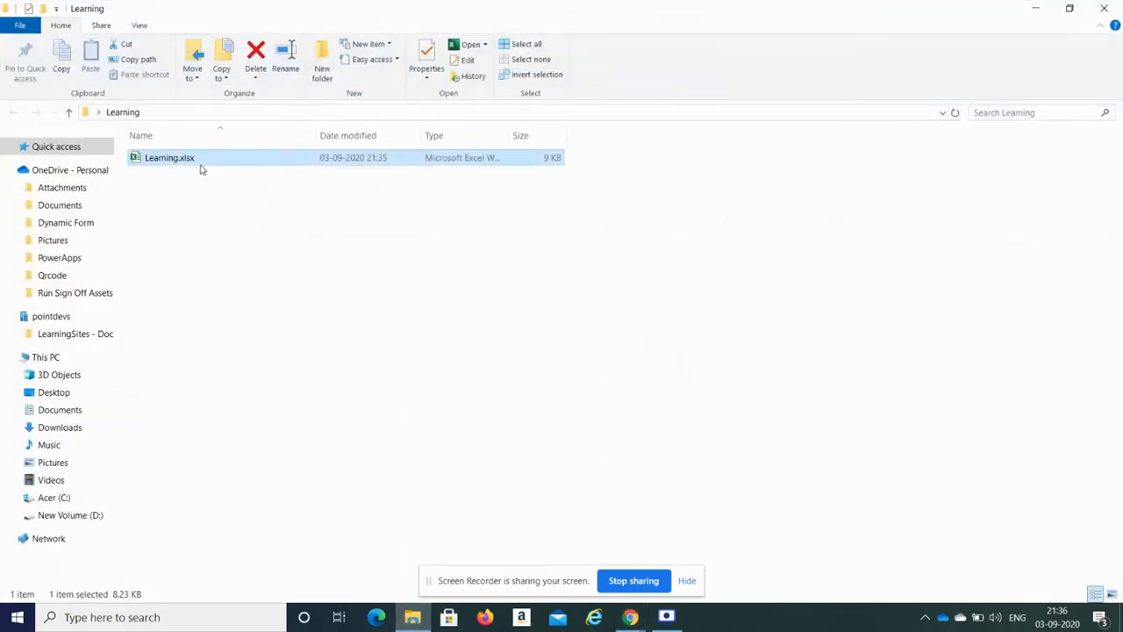
# Step: Upload Learning.xlsx into the OneDrive Data Source Folder and reload the page to show it
pyautogui.moveTo(199, 164); pyautogui.dragTo(469, 356)
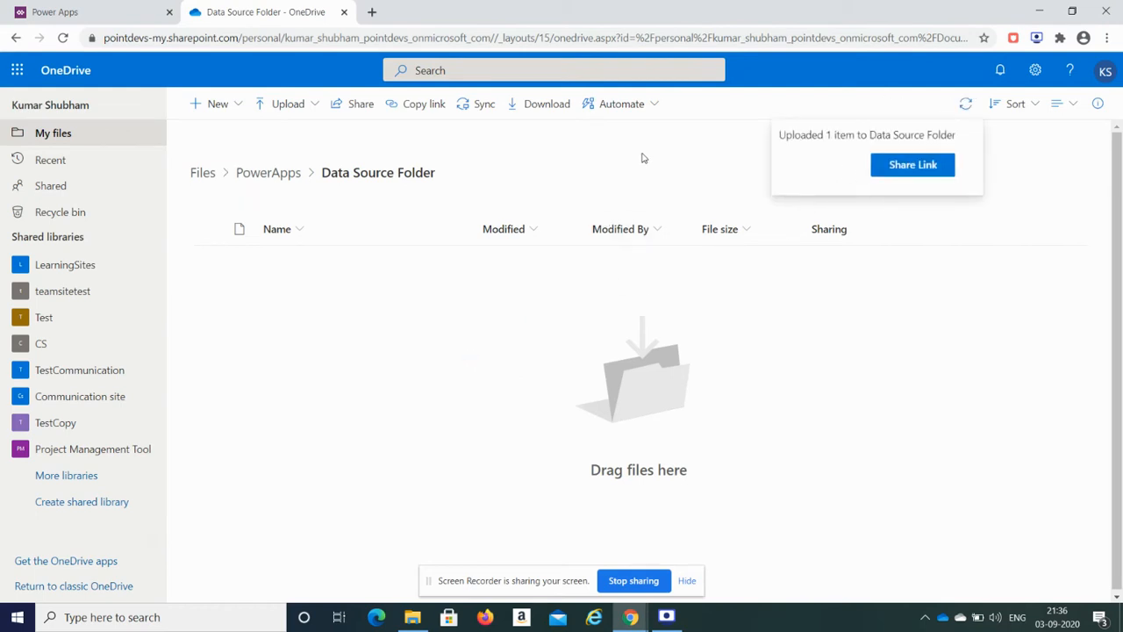
pyautogui.click(646, 40)
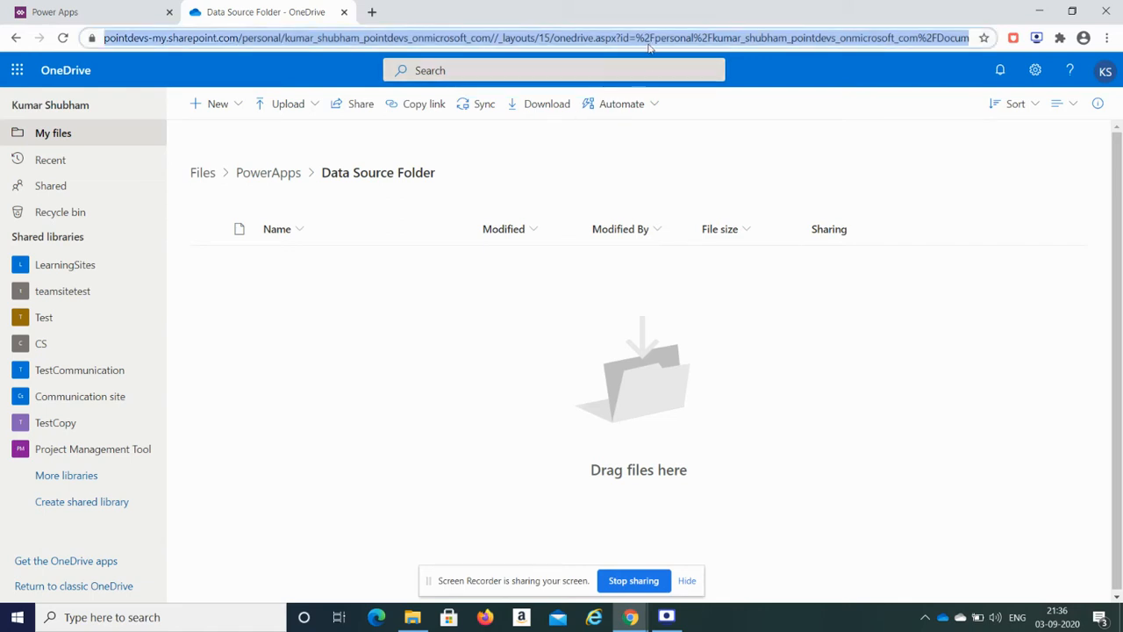
pyautogui.press('Return')
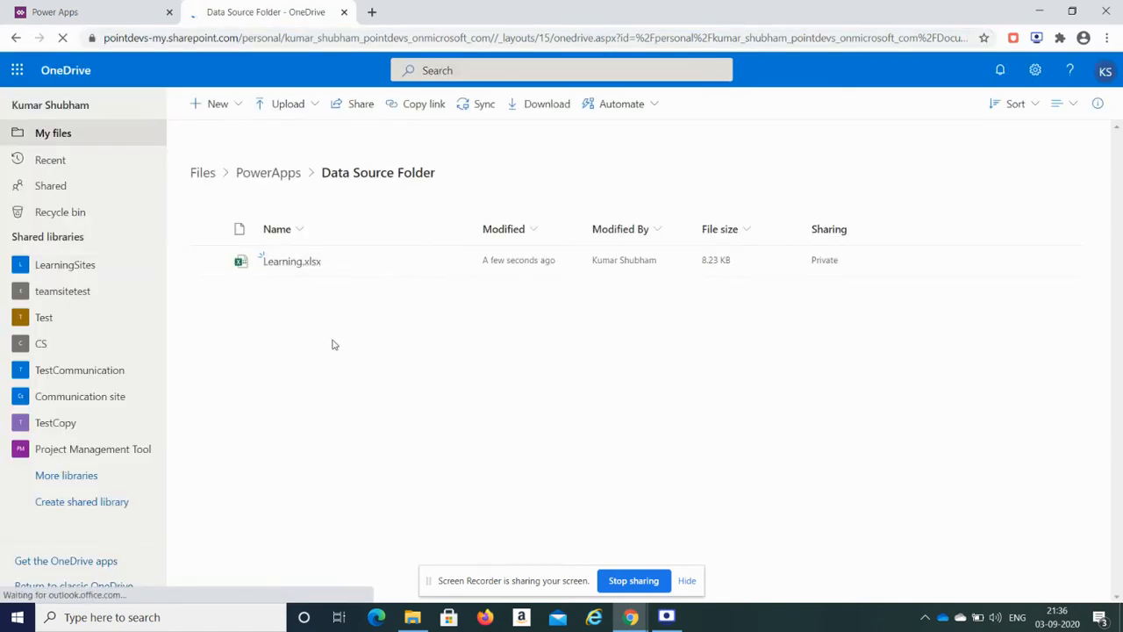
# Step: Go to the Power Apps website in a new browser tab
pyautogui.click(372, 11)
pyautogui.write('po')
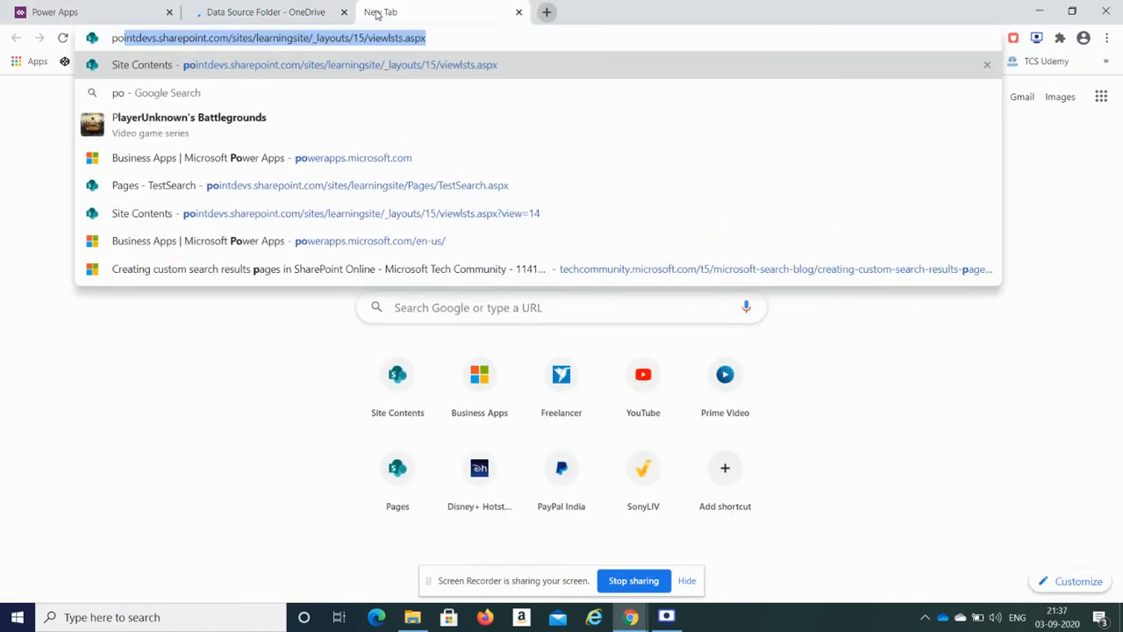
pyautogui.write('werapp')
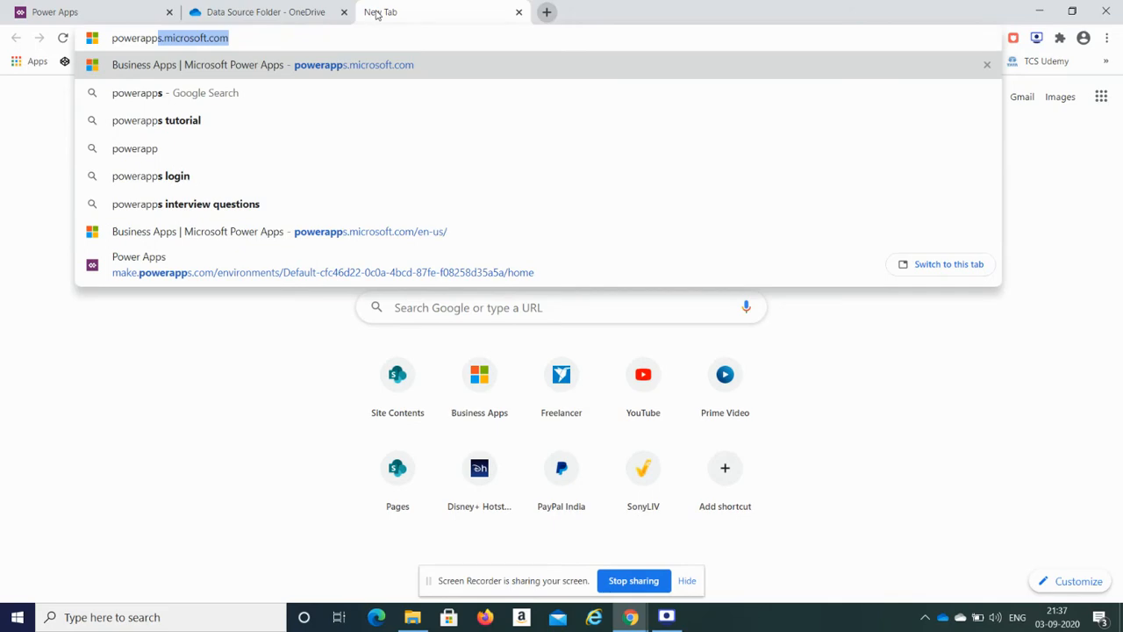
pyautogui.press('Return')
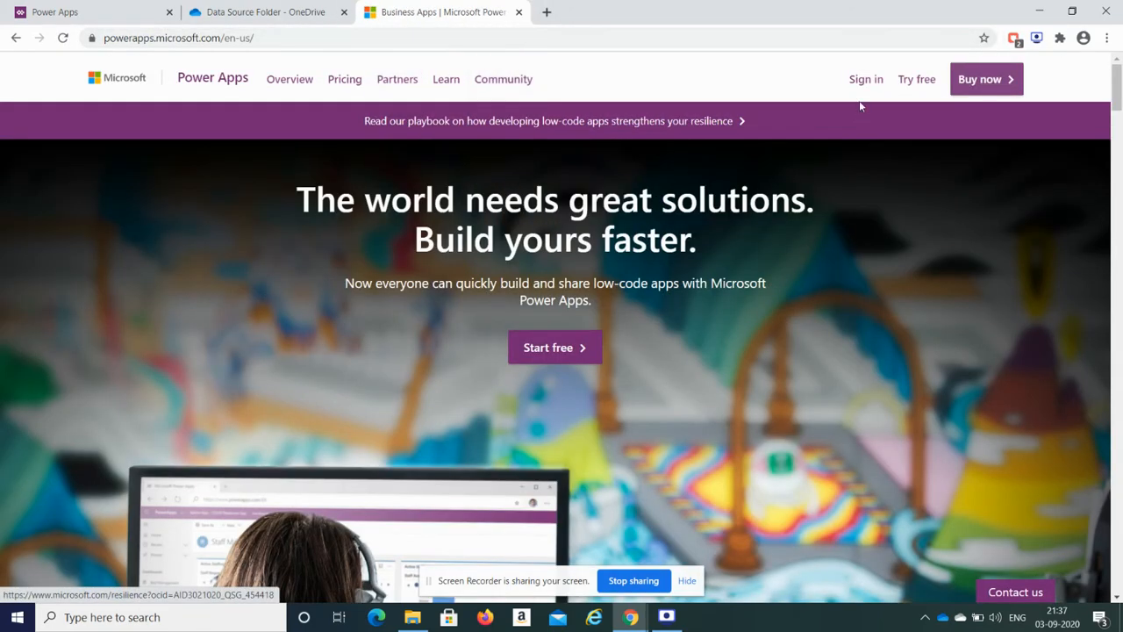
# Step: Sign in on powerapps.microsoft.com to reach the make.powerapps.com Home page
pyautogui.click(864, 79)
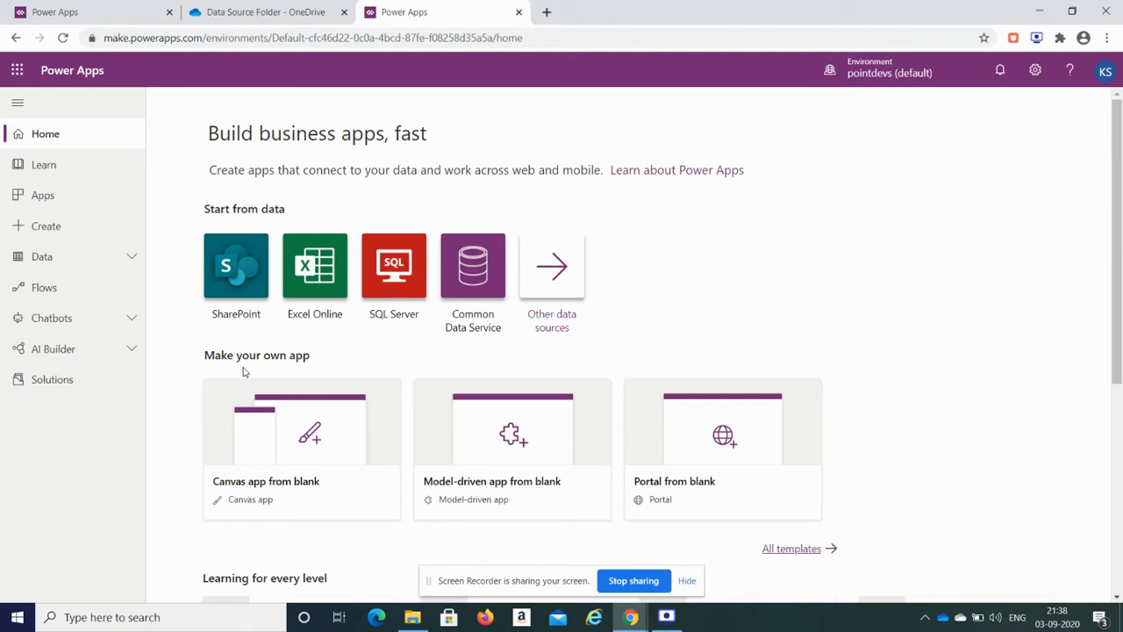
pyautogui.scroll(-3, 901, 363)
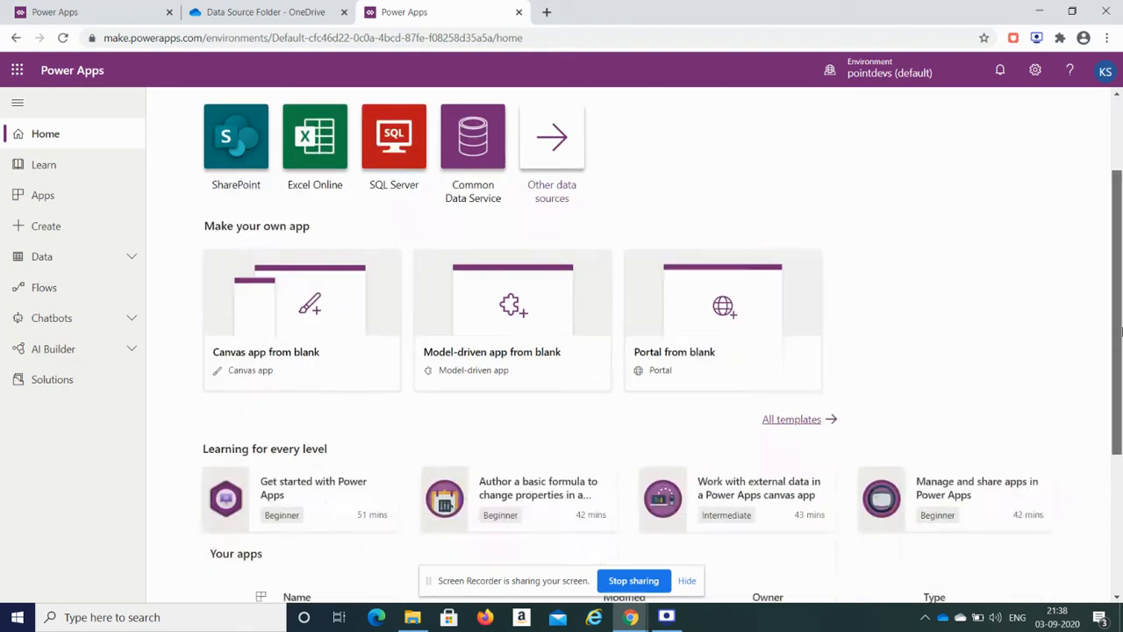
pyautogui.scroll(3, 399, 183)
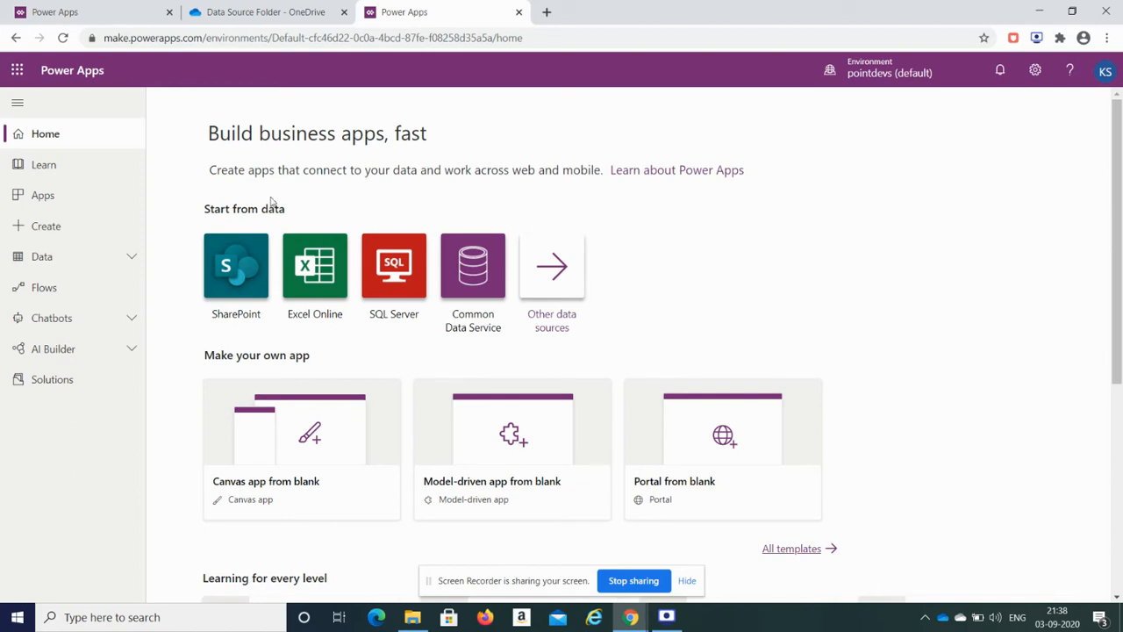
pyautogui.doubleClick(217, 211)
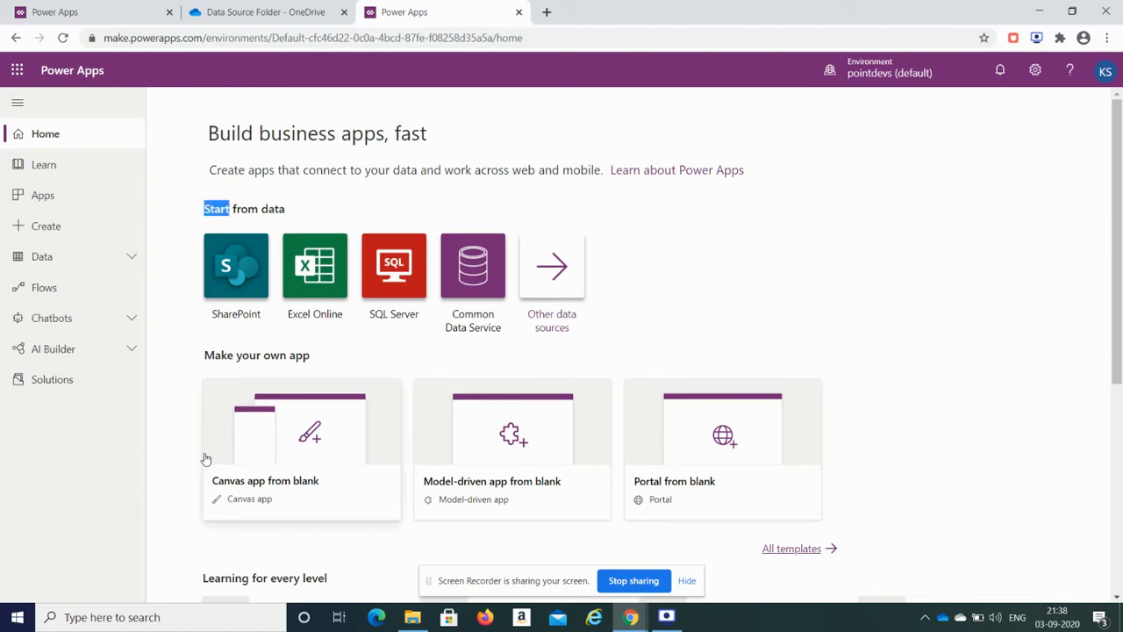
pyautogui.click(743, 240)
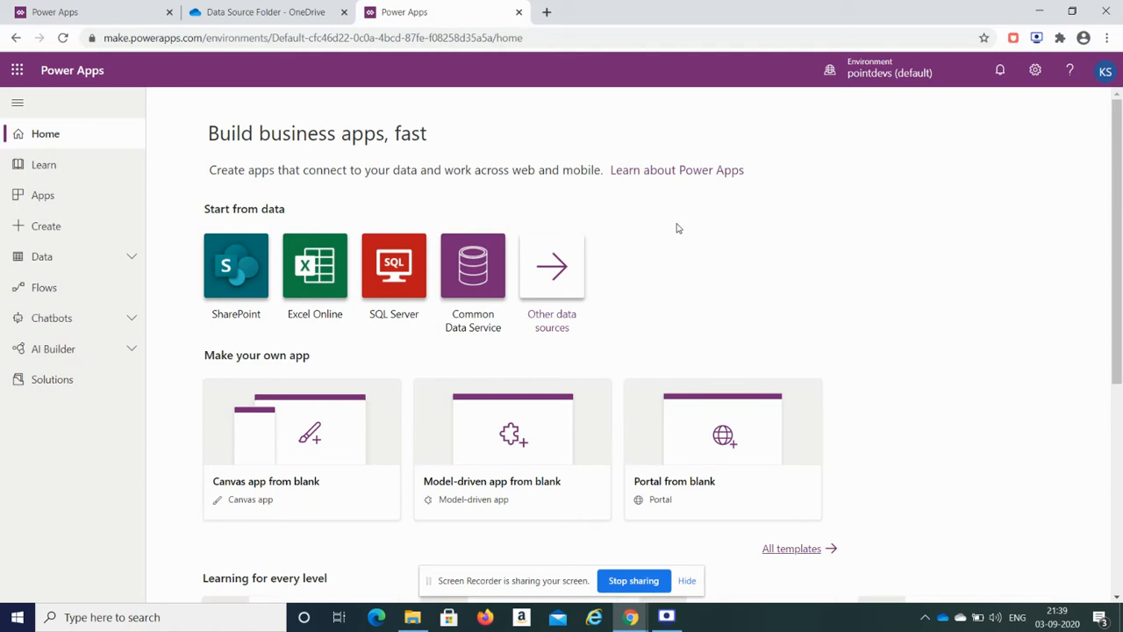
# Step: Start an Excel Online app and browse PowerApps > Data Source Folder to Learning.xlsx, which has no tables
pyautogui.click(320, 283)
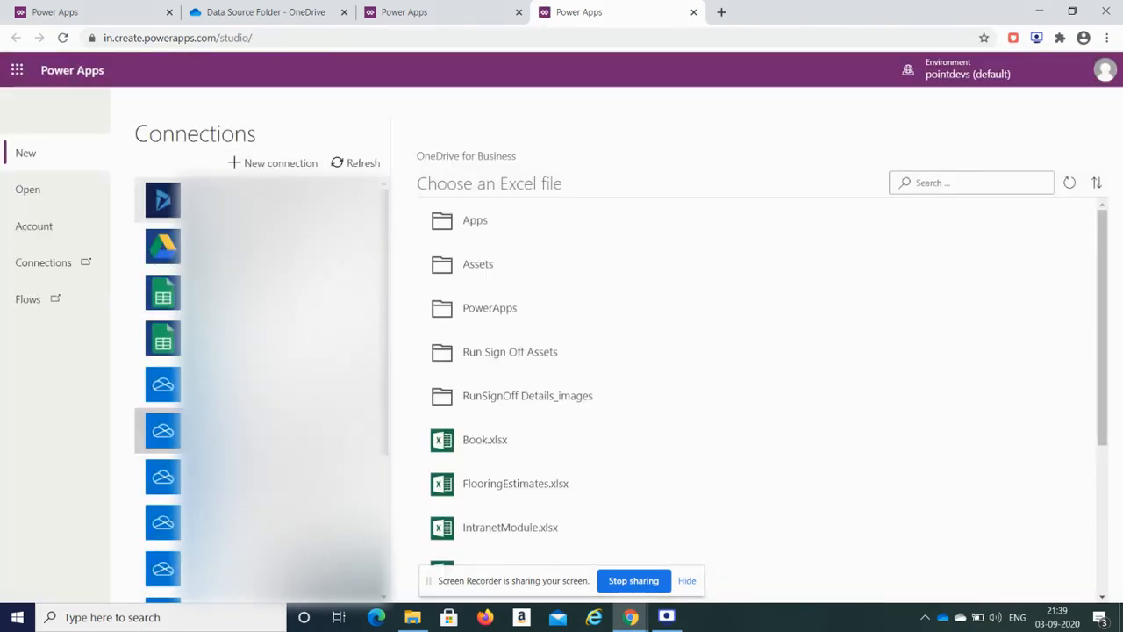
pyautogui.moveTo(386, 282)
pyautogui.mouseDown()
pyautogui.moveTo(390, 373)
pyautogui.moveTo(394, 279)
pyautogui.mouseUp()
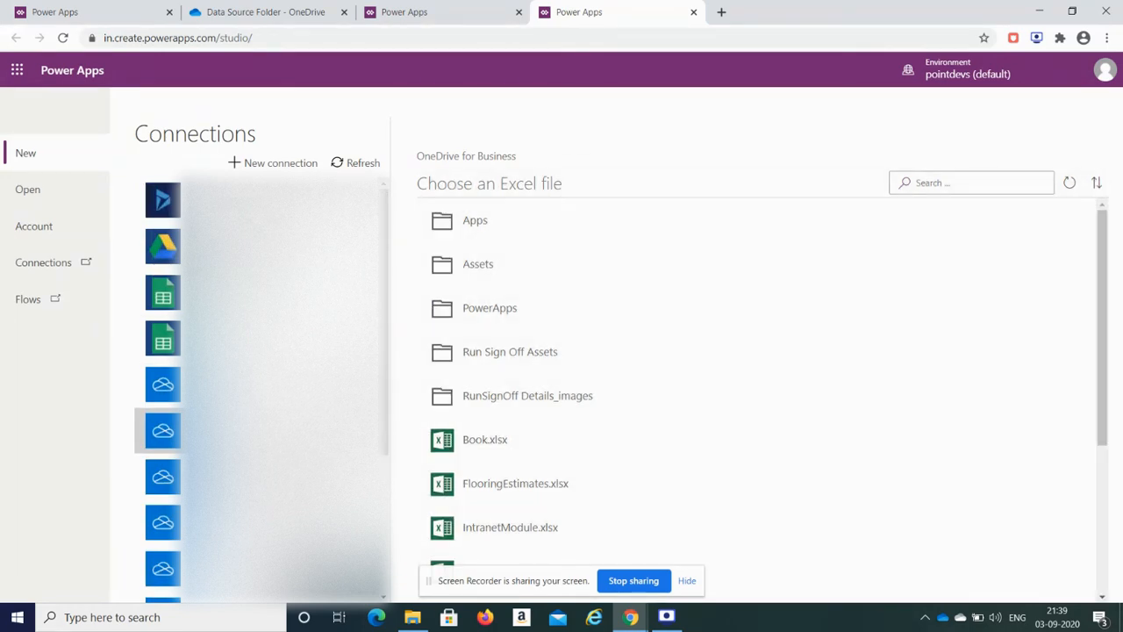
pyautogui.click(504, 307)
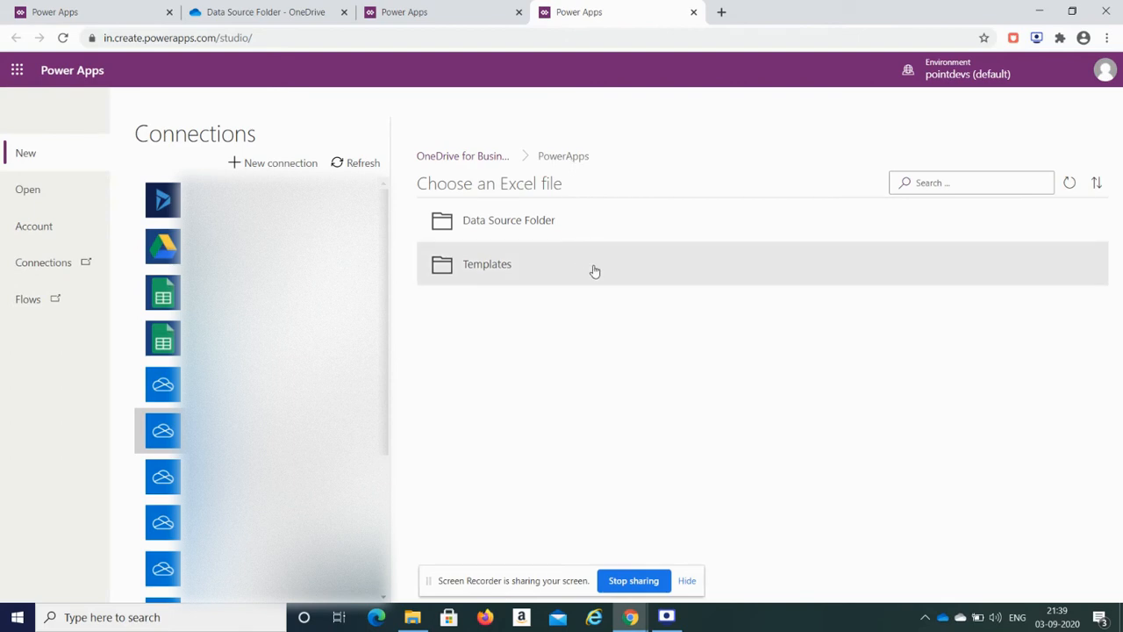
pyautogui.click(522, 228)
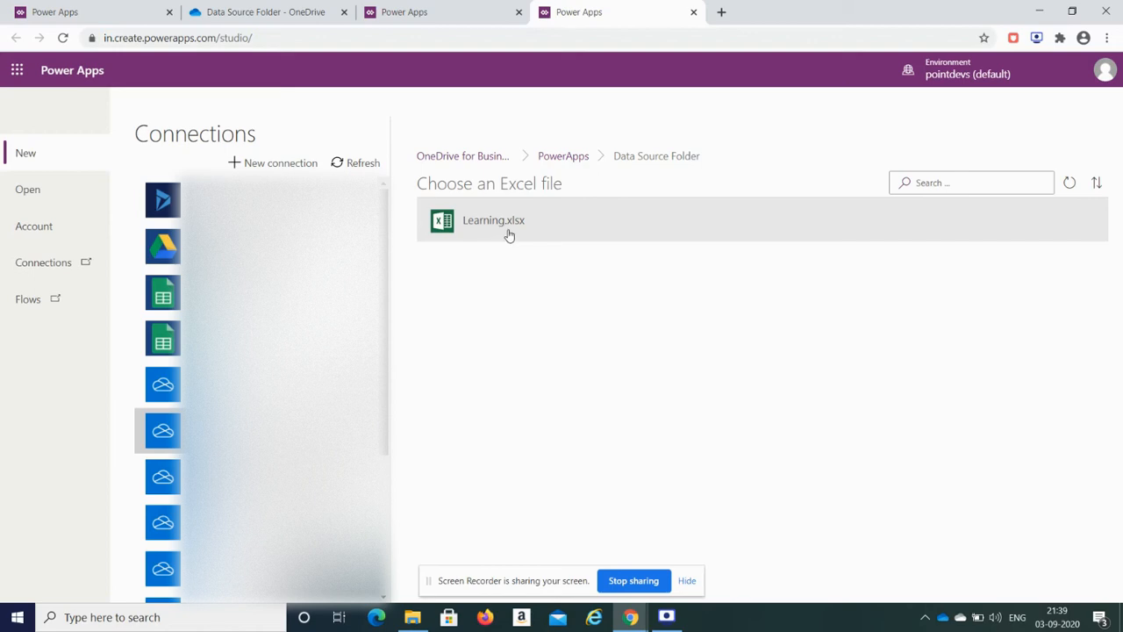
pyautogui.click(509, 235)
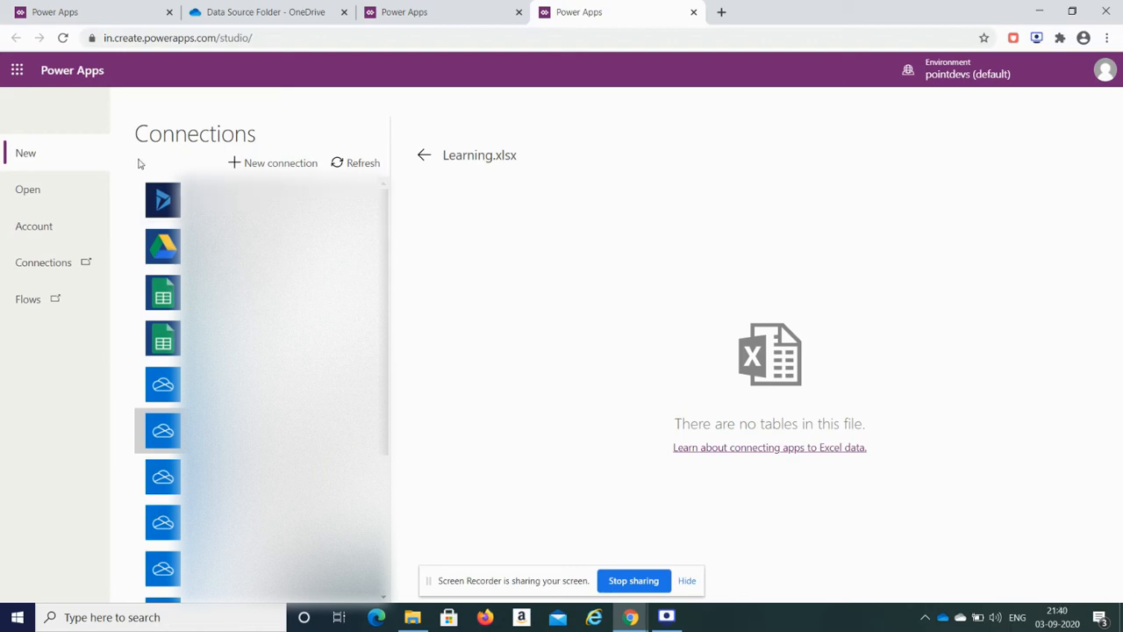
pyautogui.click(424, 156)
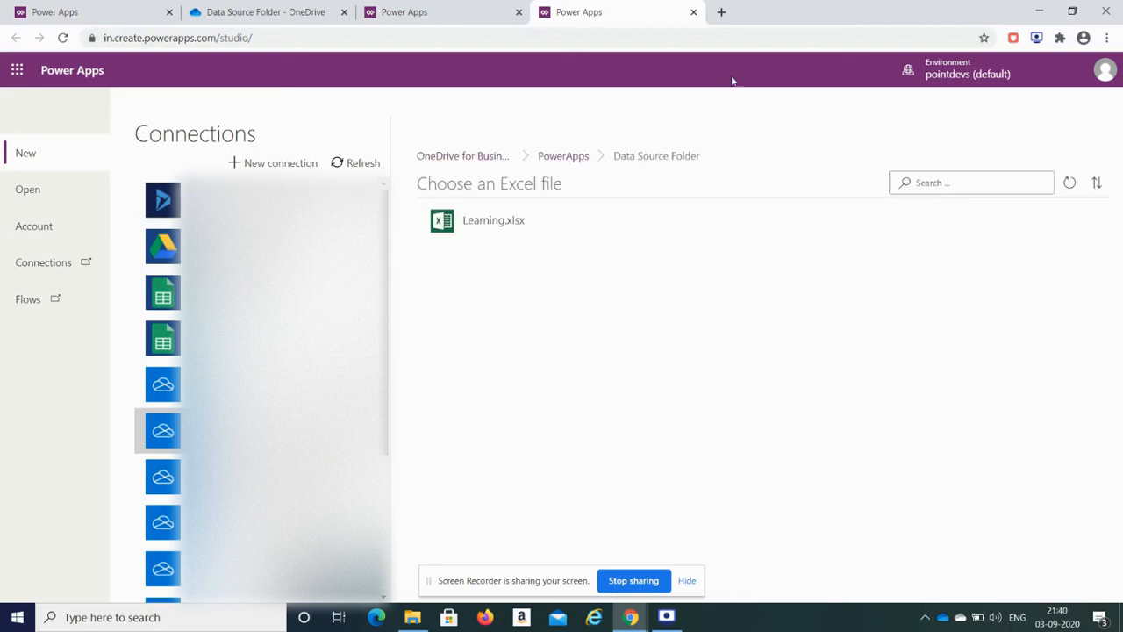
# Step: Reopen Learning.xlsx in Excel from the Learning folder
pyautogui.click(1036, 8)
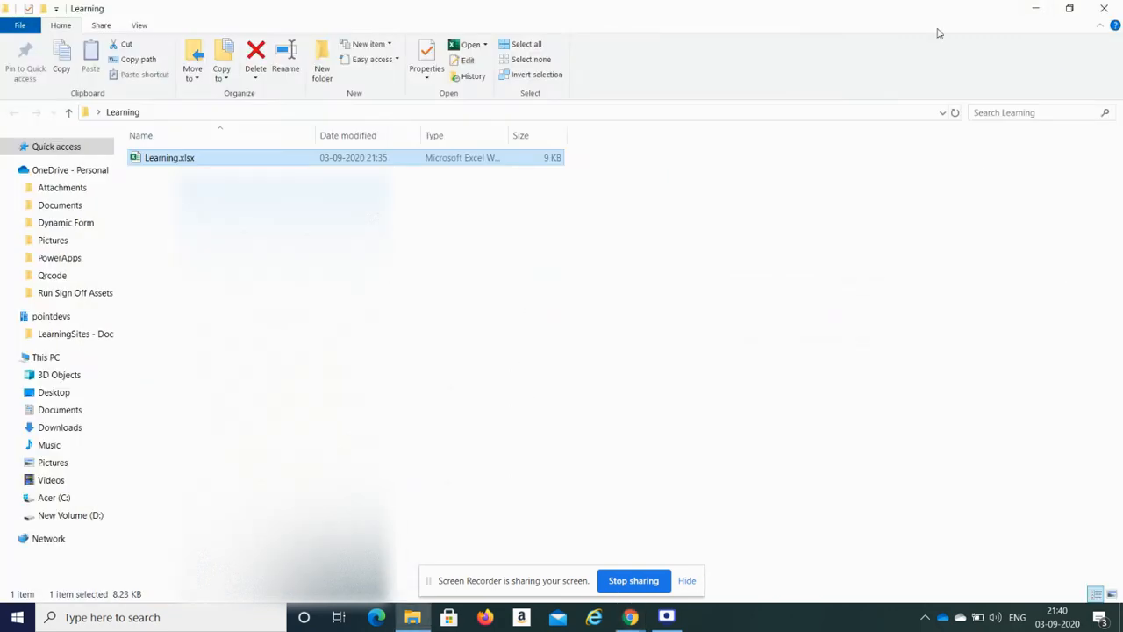
pyautogui.doubleClick(184, 163)
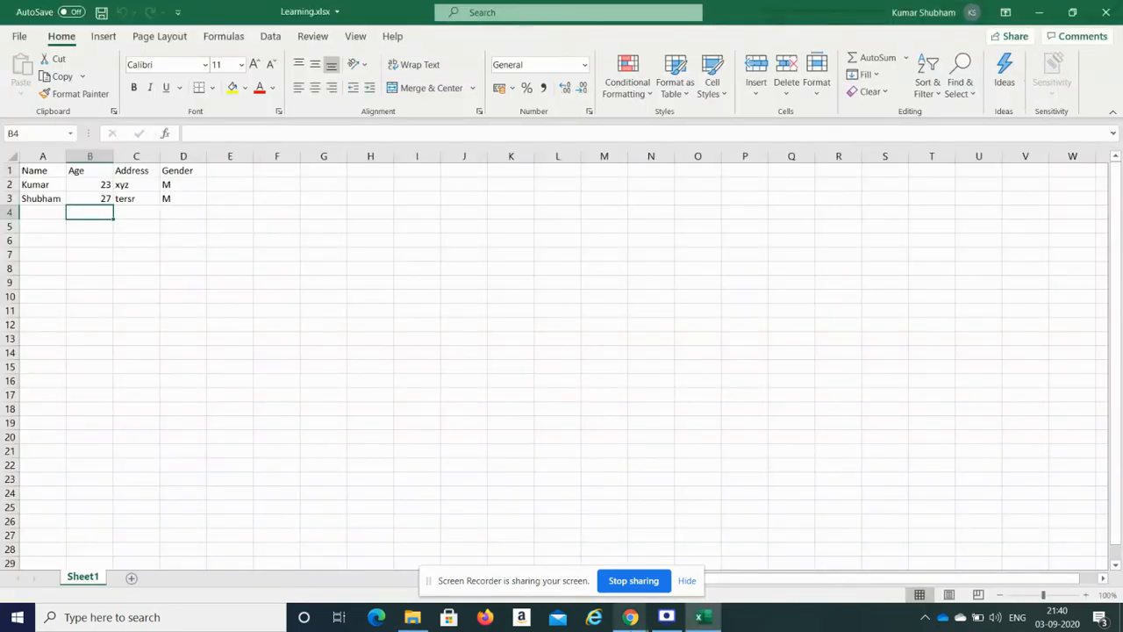
pyautogui.moveTo(630, 617)
pyautogui.click(574, 561)
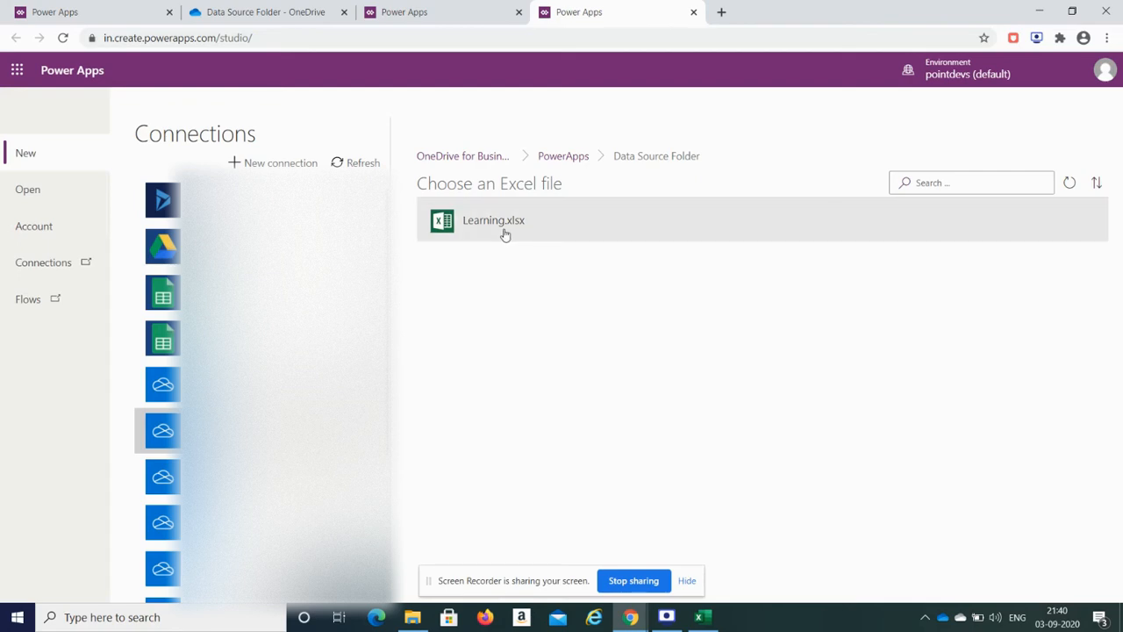
pyautogui.click(1039, 12)
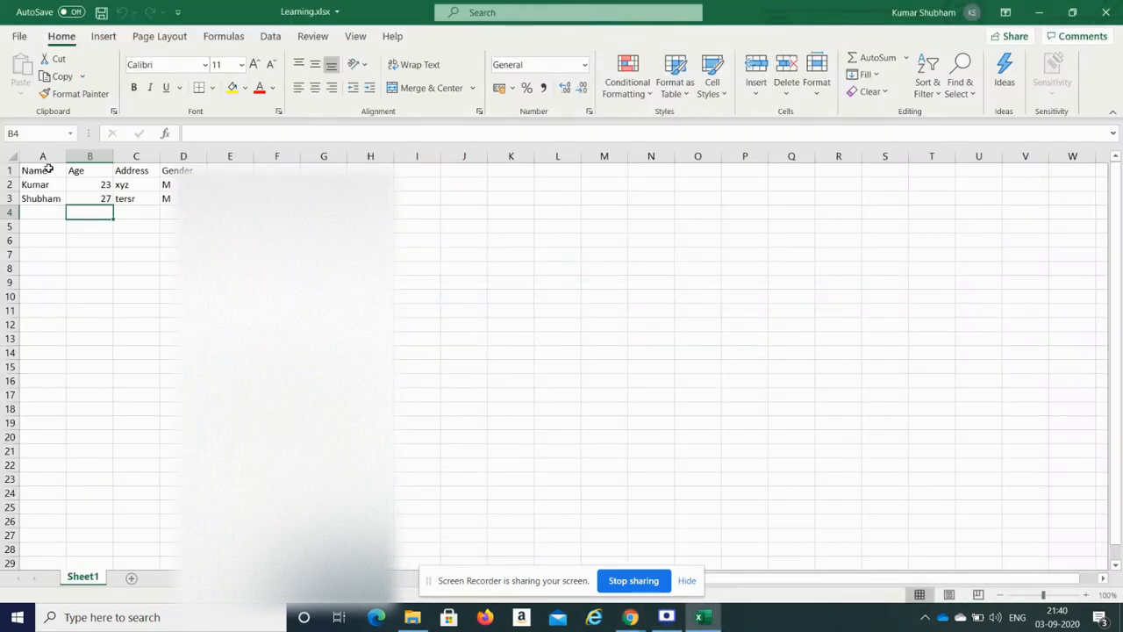
# Step: Select the header and data range A1:D4
pyautogui.moveTo(46, 171); pyautogui.dragTo(194, 209)
pyautogui.click(120, 197)
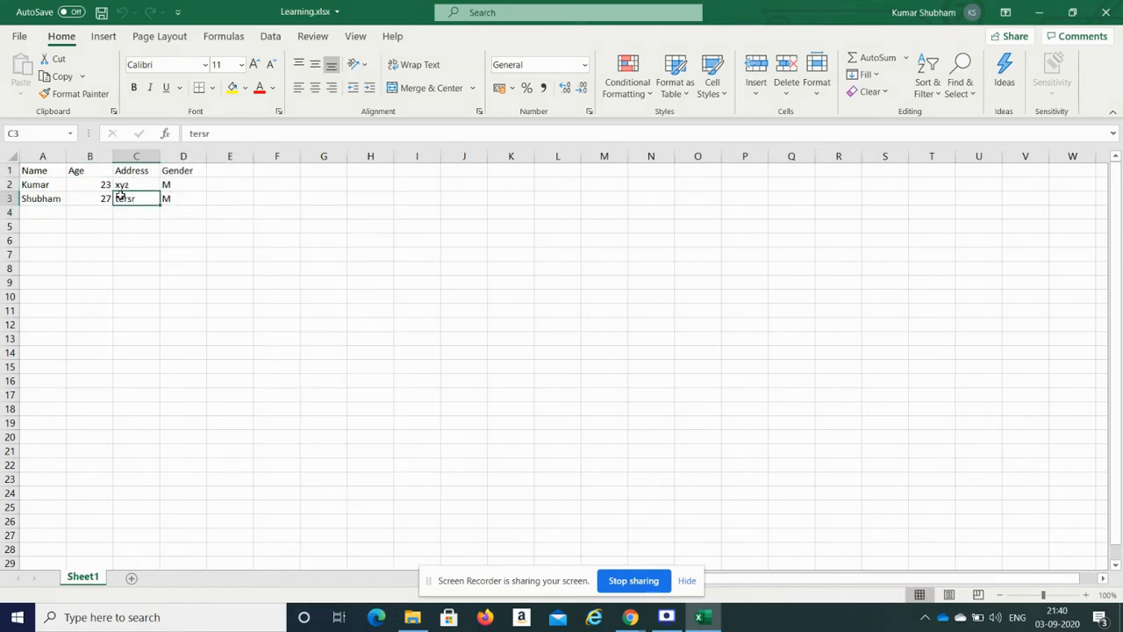
pyautogui.click(40, 175)
pyautogui.moveTo(40, 175); pyautogui.dragTo(178, 237)
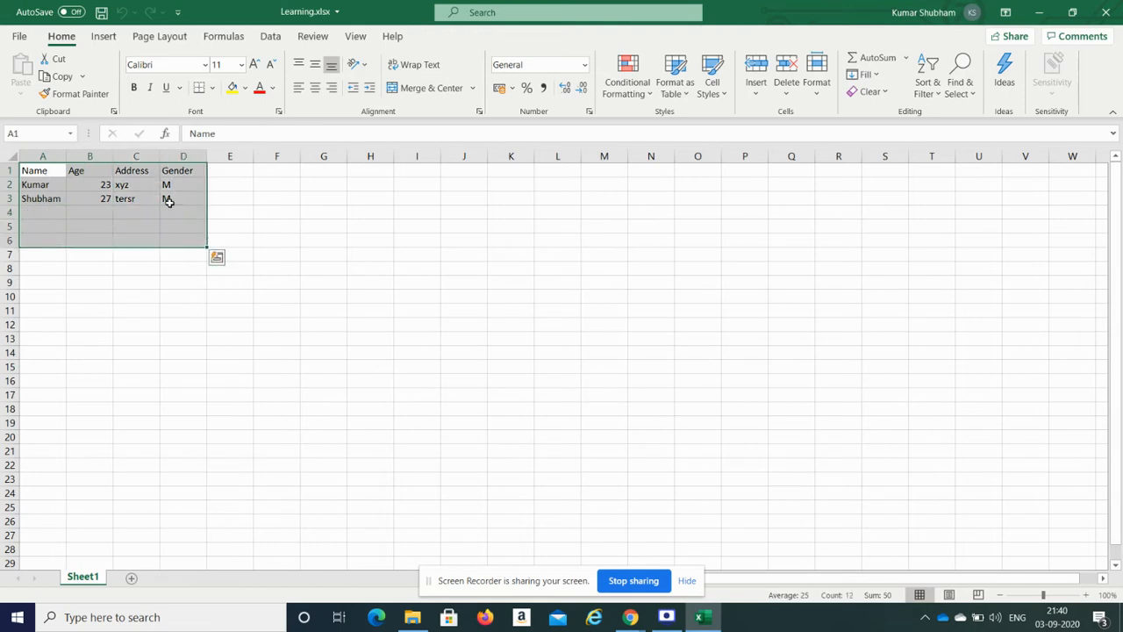
pyautogui.click(117, 270)
pyautogui.moveTo(35, 172); pyautogui.dragTo(199, 216)
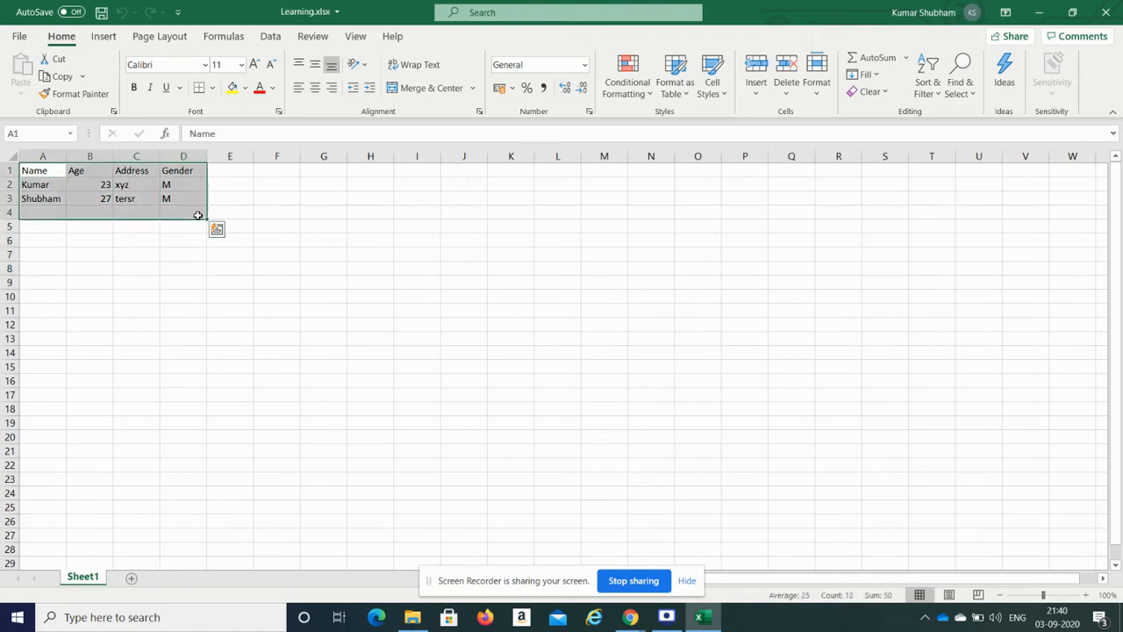
# Step: Format =$A$1:$D$4 as a table in the first Light style with 'My table has headers' checked
pyautogui.click(687, 96)
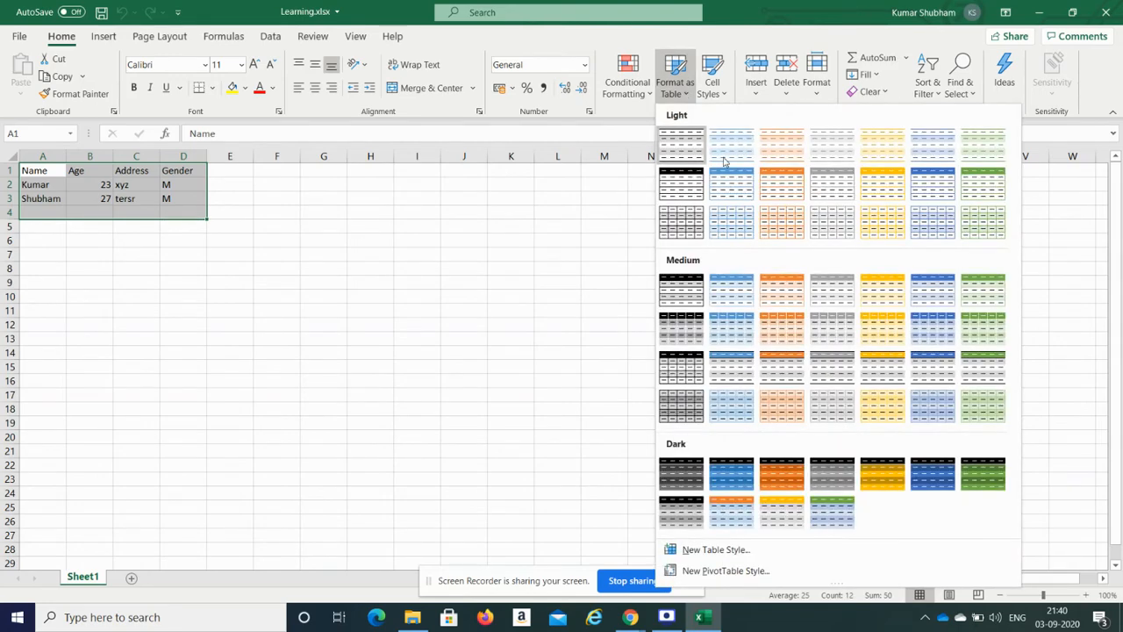
pyautogui.click(673, 156)
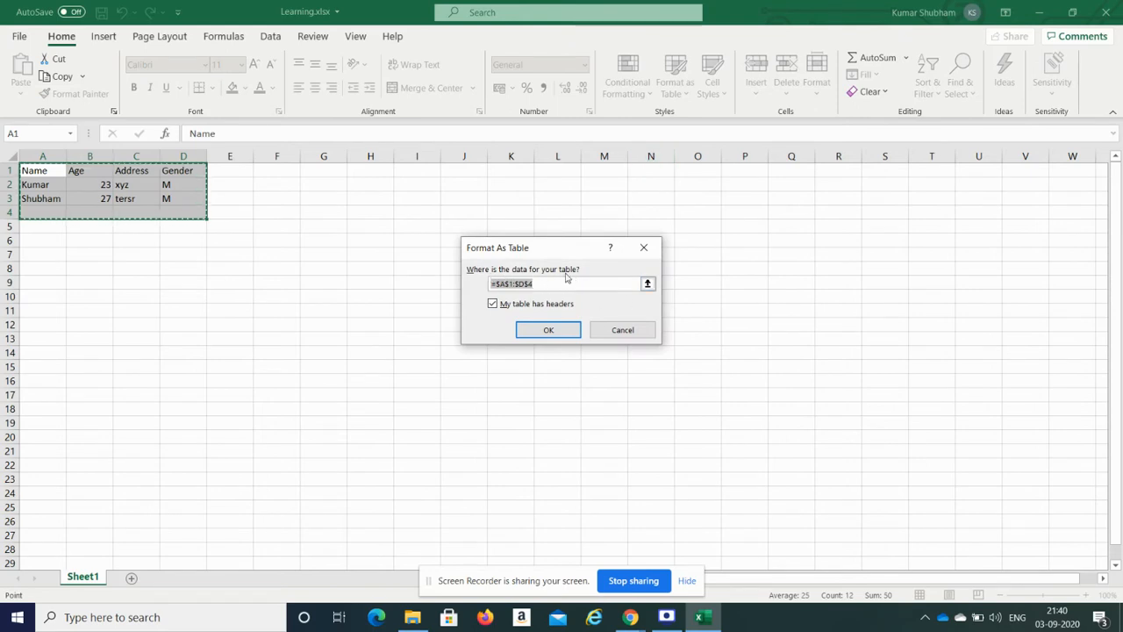
pyautogui.click(506, 284)
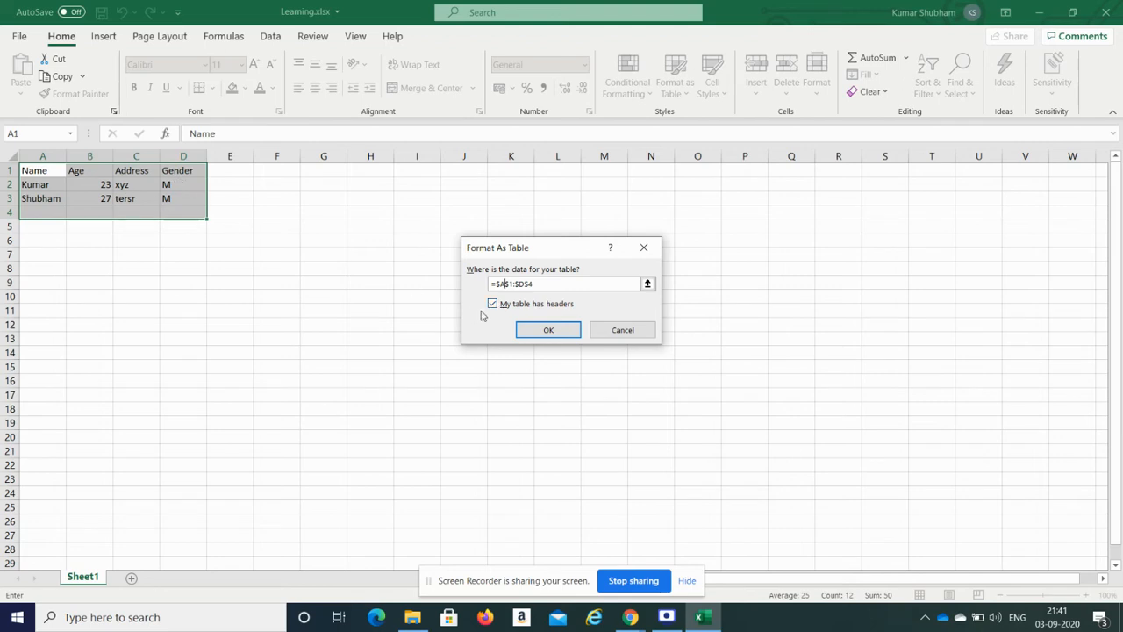
pyautogui.click(547, 331)
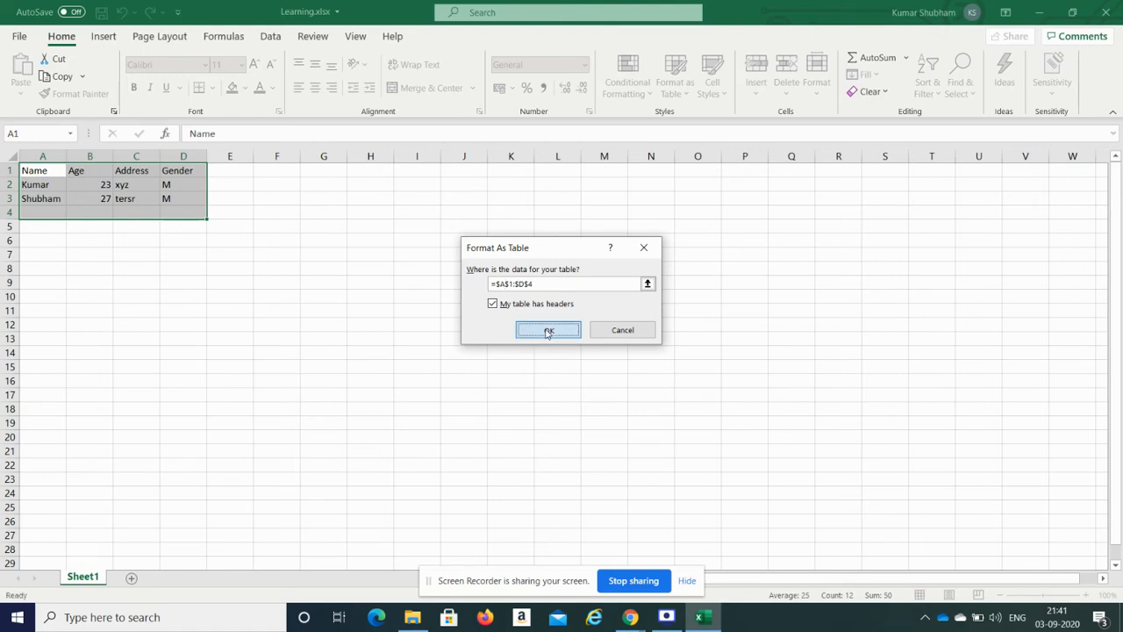
# Step: Rename the table to MyFirstExcelTable in the Table Design Table Name box
pyautogui.click(150, 230)
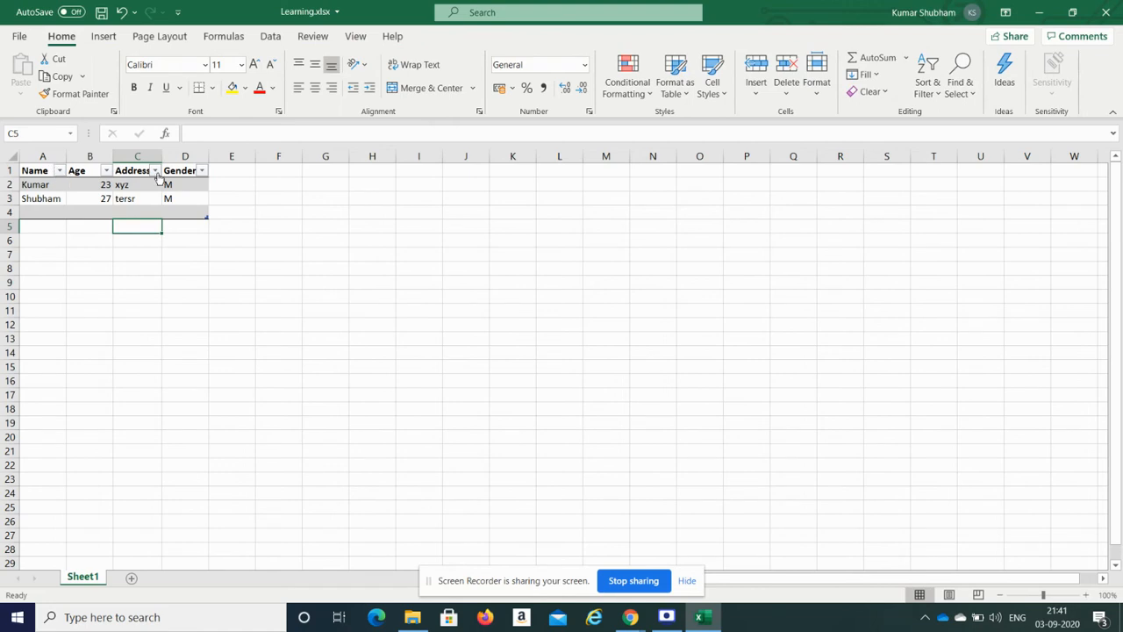
pyautogui.click(41, 169)
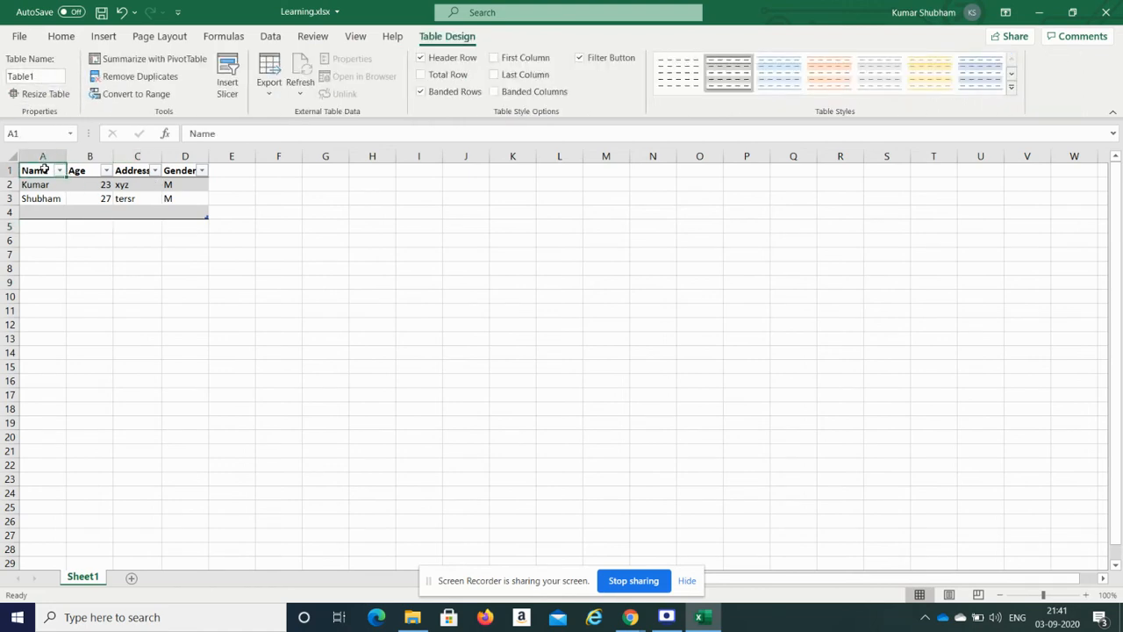
pyautogui.click(54, 80)
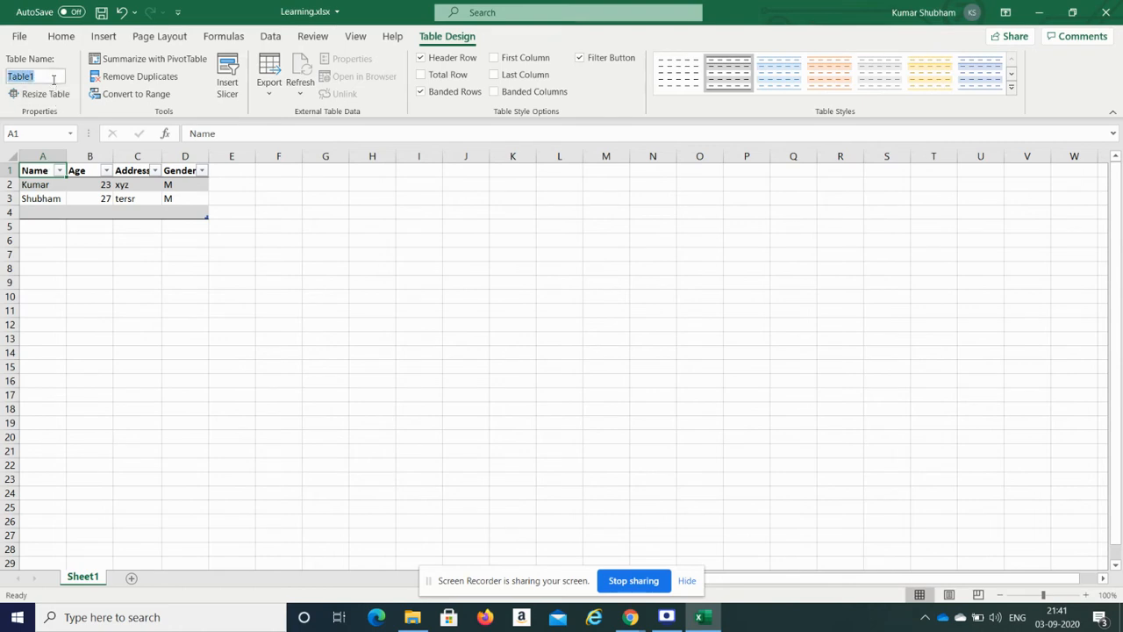
pyautogui.write('T')
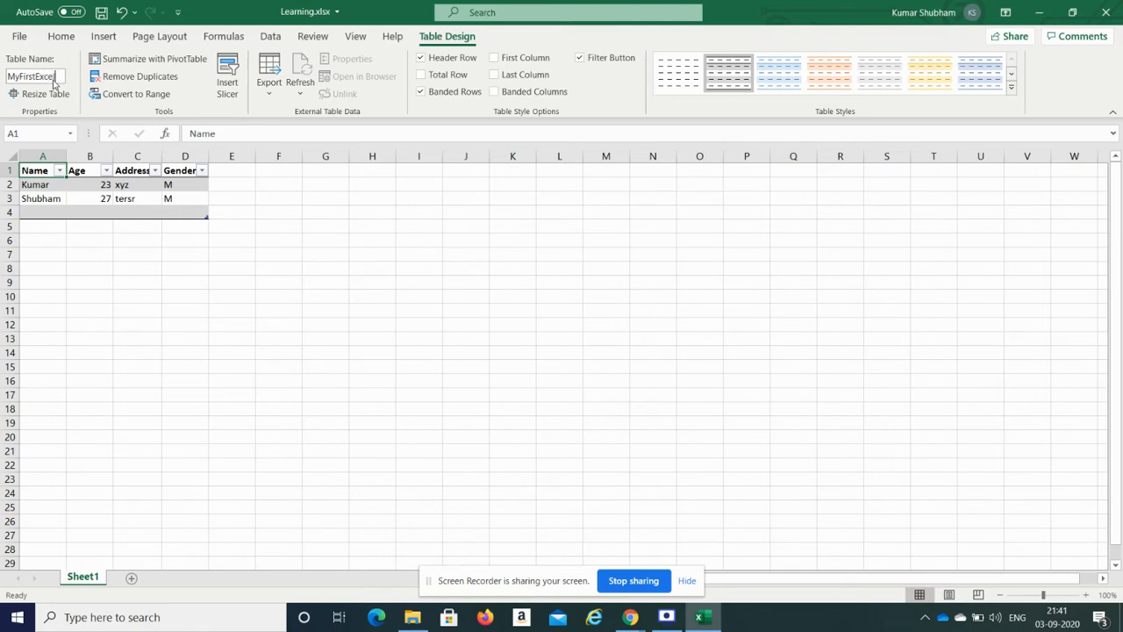
pyautogui.write('able')
pyautogui.click(96, 211)
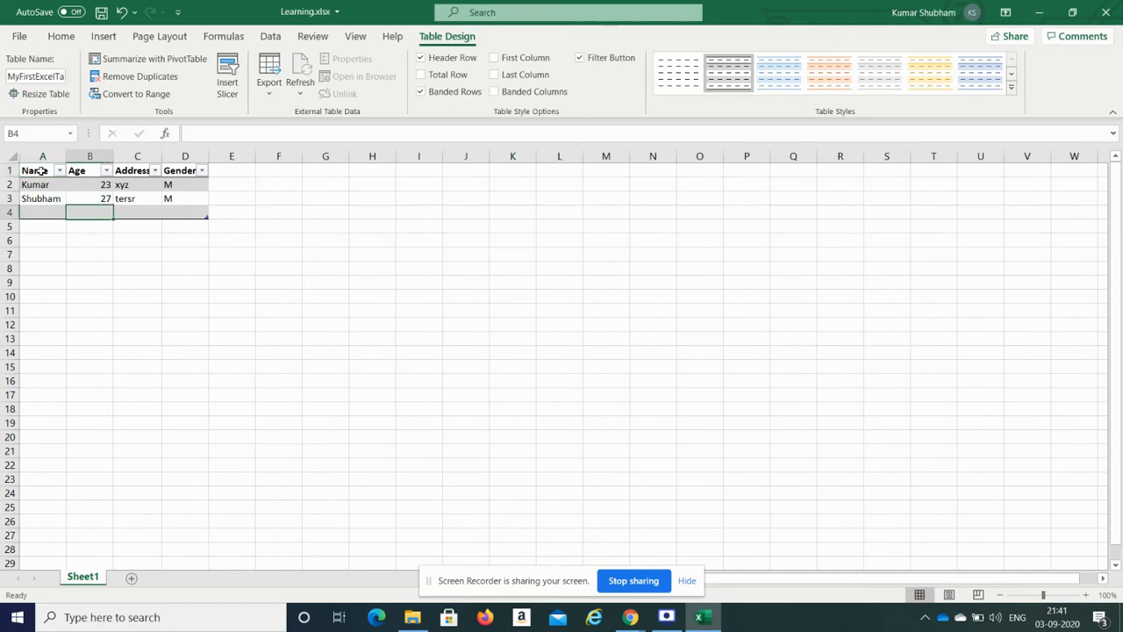
# Step: Return to the Power Apps browser window showing the Learning.xlsx file chooser
pyautogui.moveTo(40, 172); pyautogui.dragTo(194, 215)
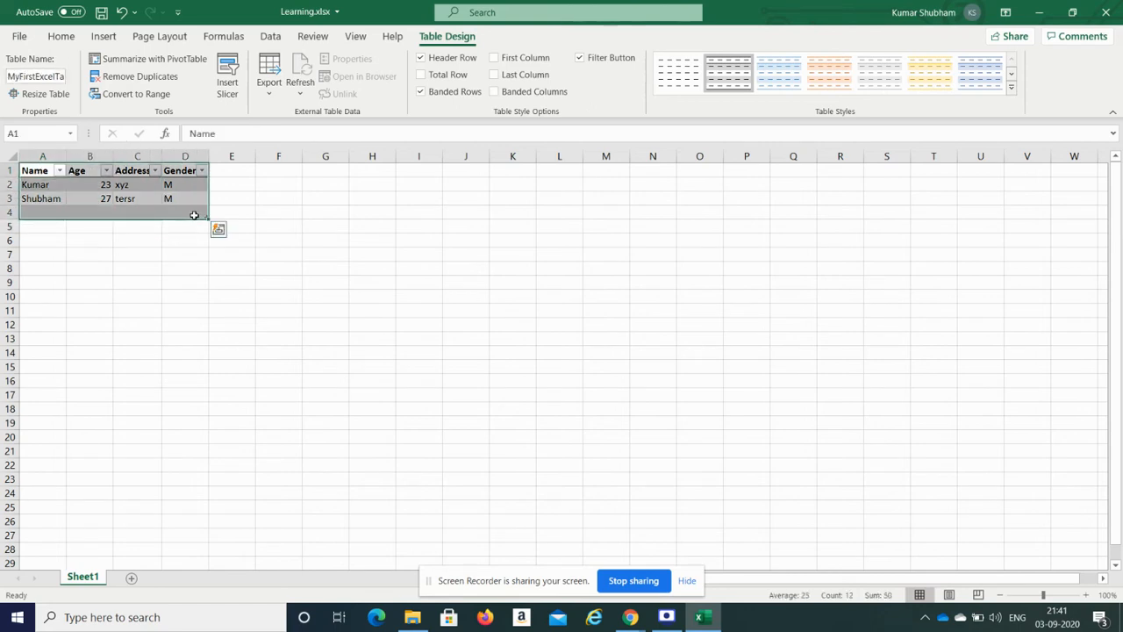
pyautogui.click(170, 256)
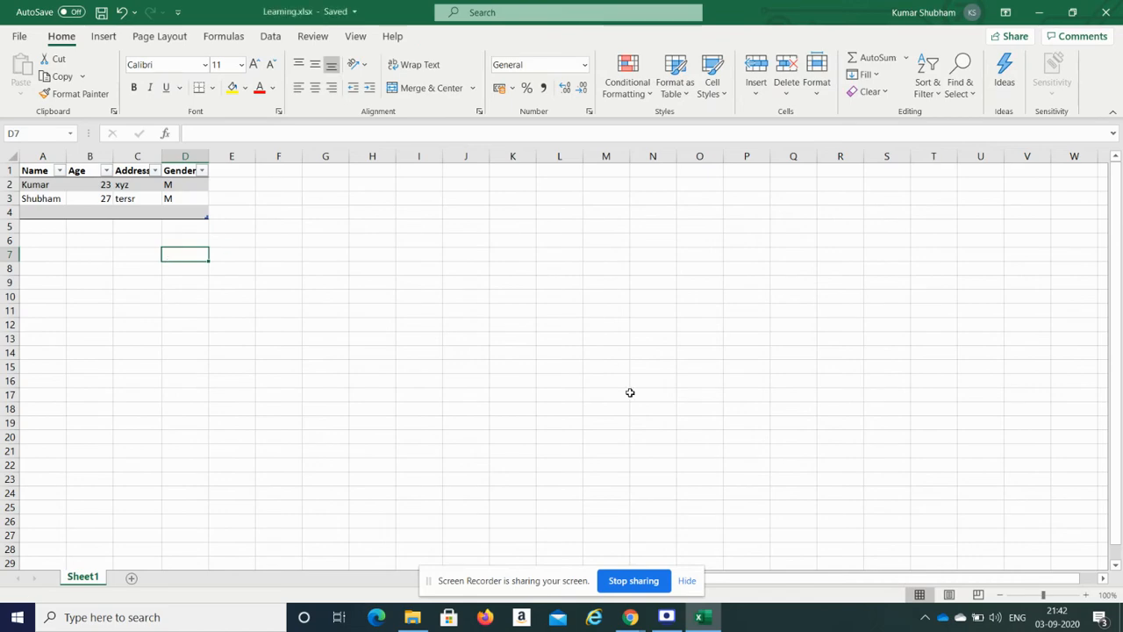
pyautogui.click(646, 619)
pyautogui.click(561, 540)
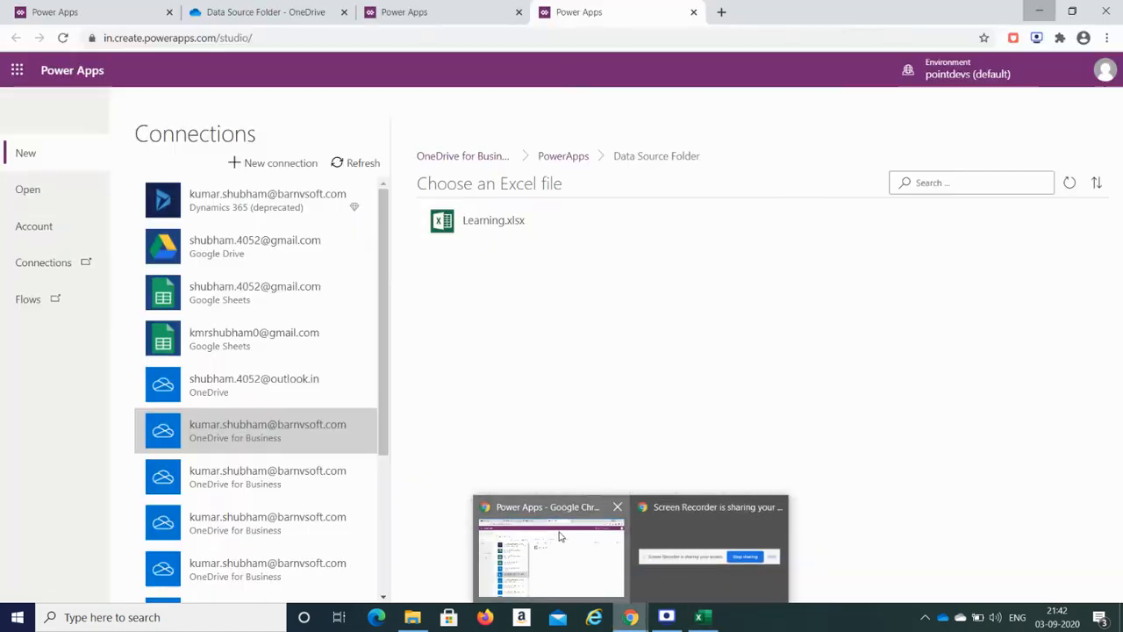
# Step: Upload the updated Learning.xlsx to OneDrive's Data Source Folder as the newest version of the existing file
pyautogui.click(261, 8)
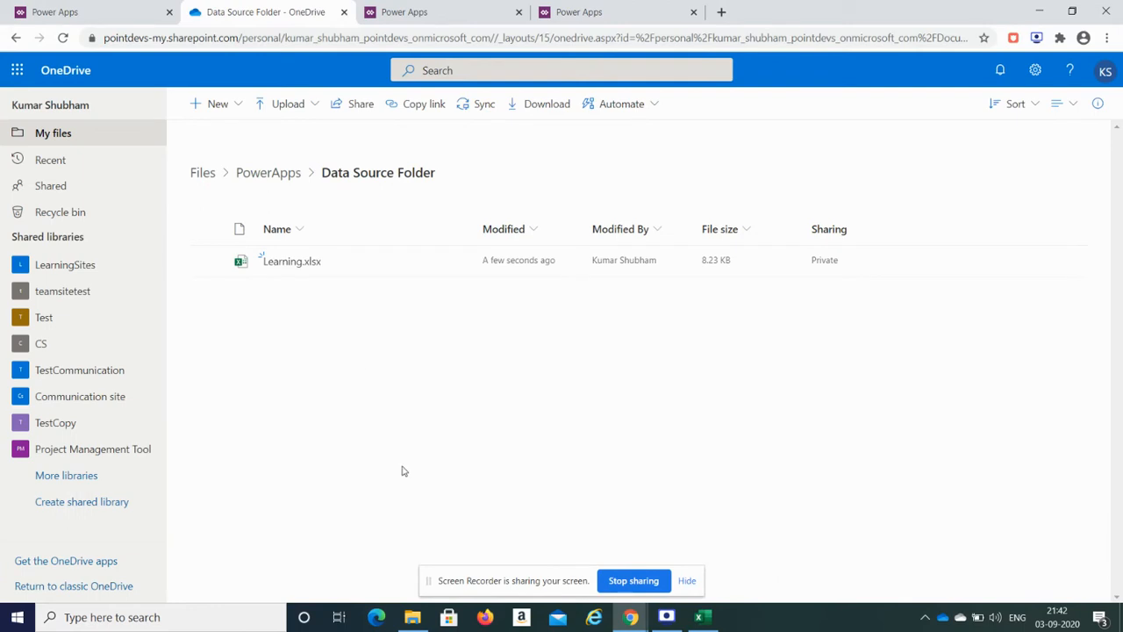
pyautogui.click(413, 617)
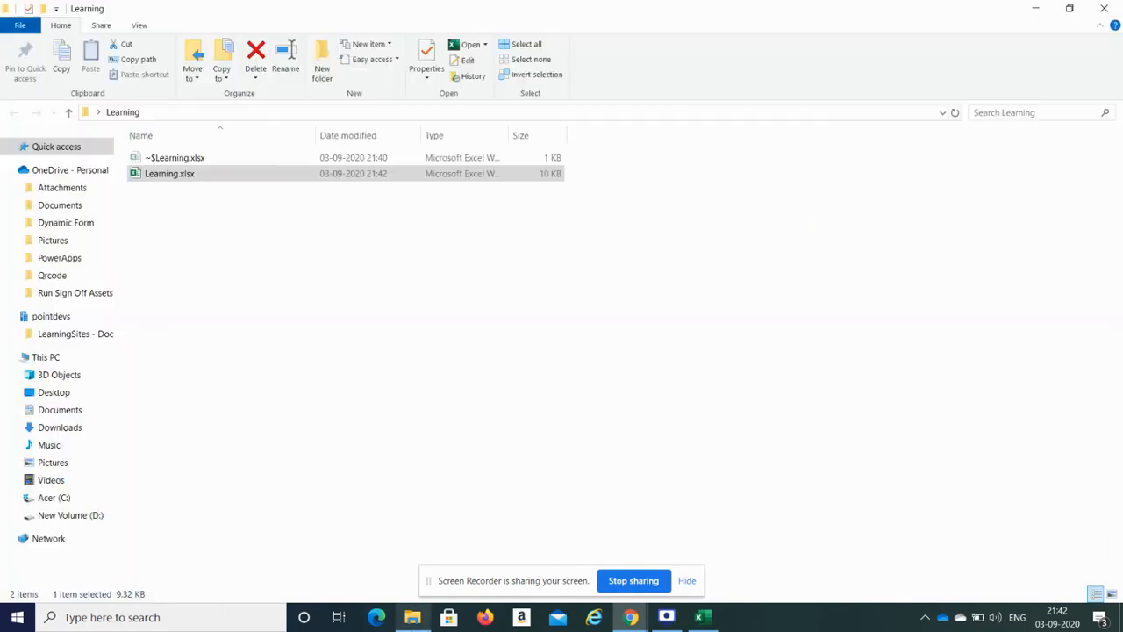
pyautogui.click(243, 174)
pyautogui.click(236, 175)
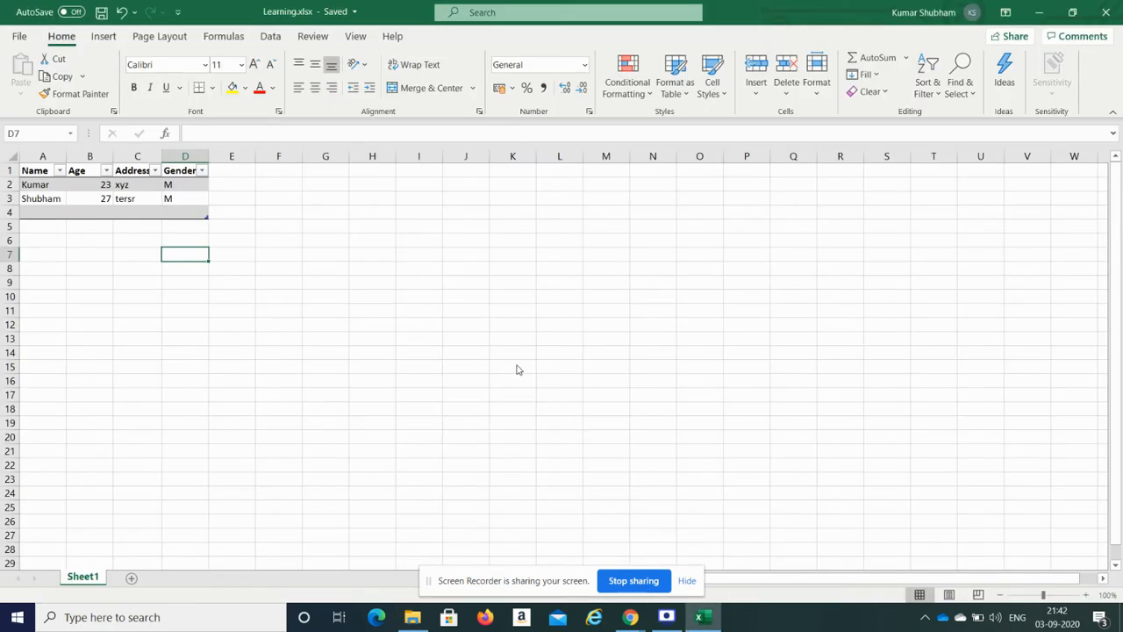
pyautogui.click(423, 614)
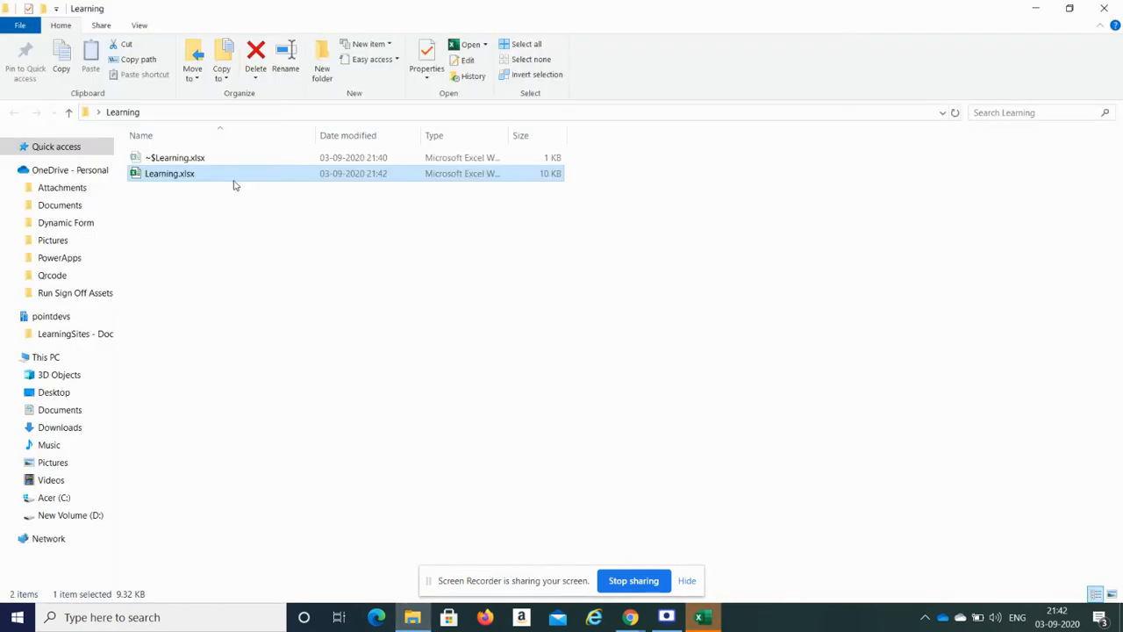
pyautogui.moveTo(235, 180); pyautogui.dragTo(478, 310)
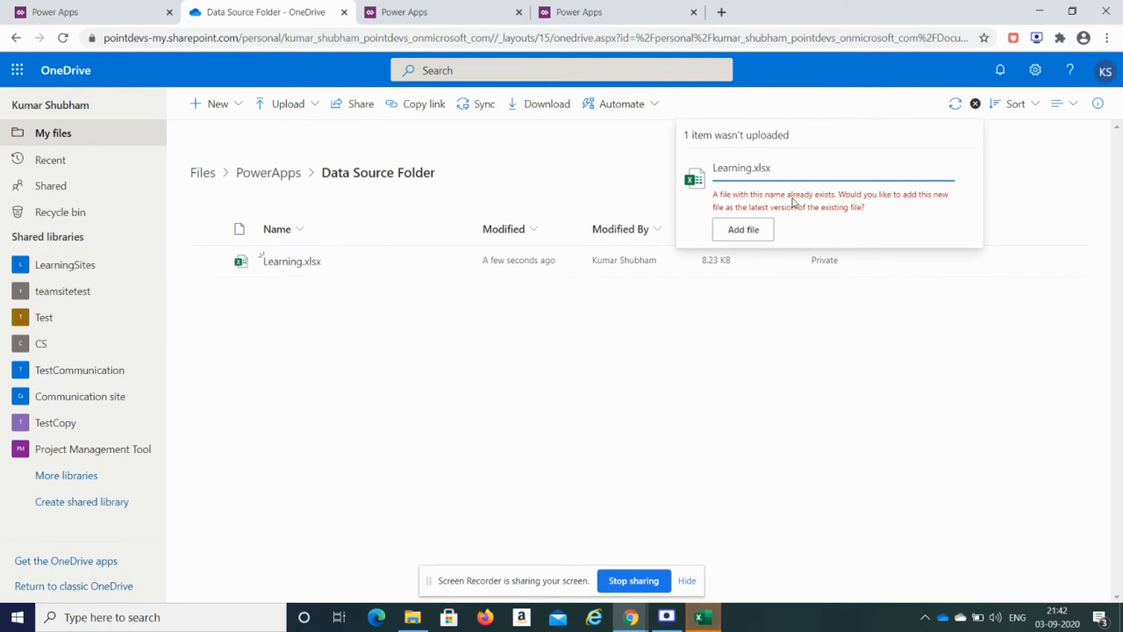
pyautogui.click(756, 231)
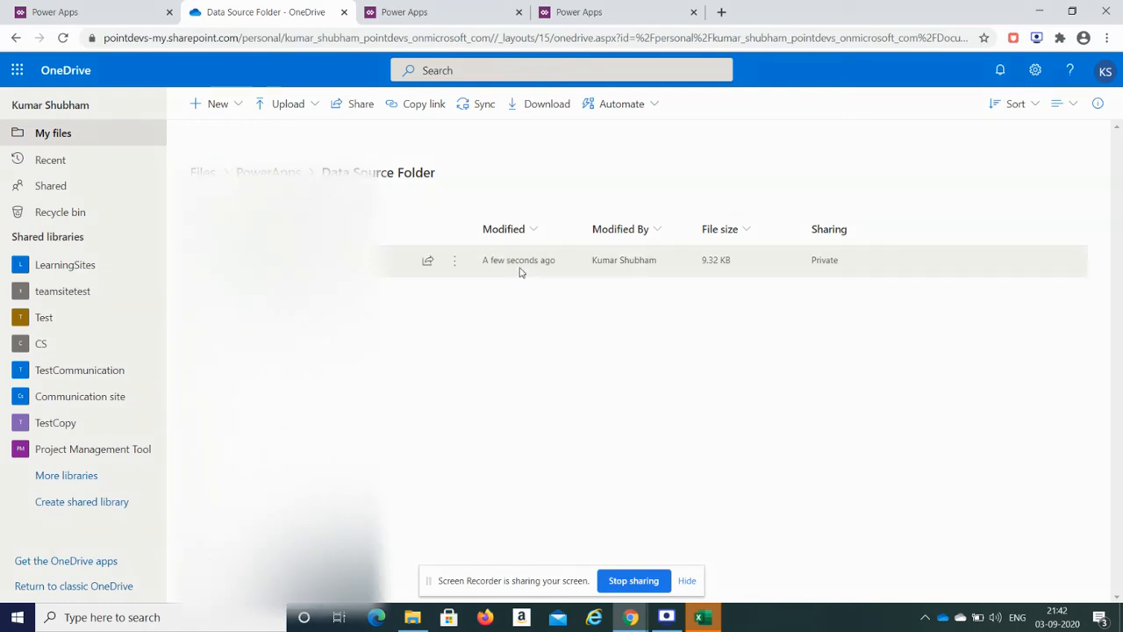
pyautogui.click(620, 7)
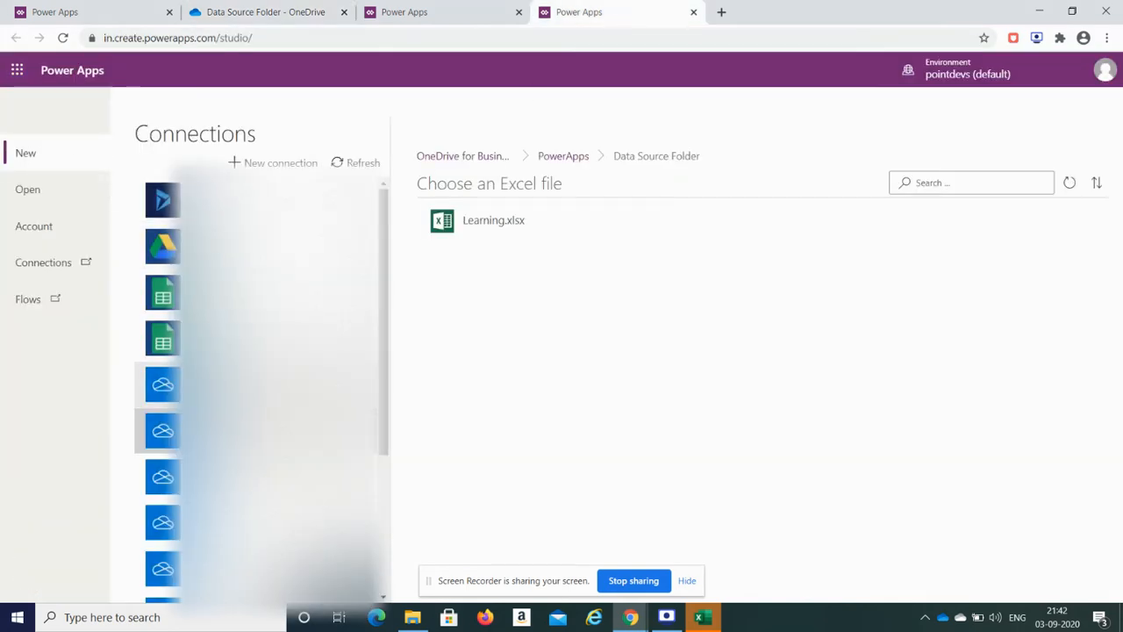
# Step: Browse OneDrive for Business to PowerApps > Data Source Folder > Learning.xlsx, then refresh the connections list
pyautogui.click(272, 386)
pyautogui.click(272, 428)
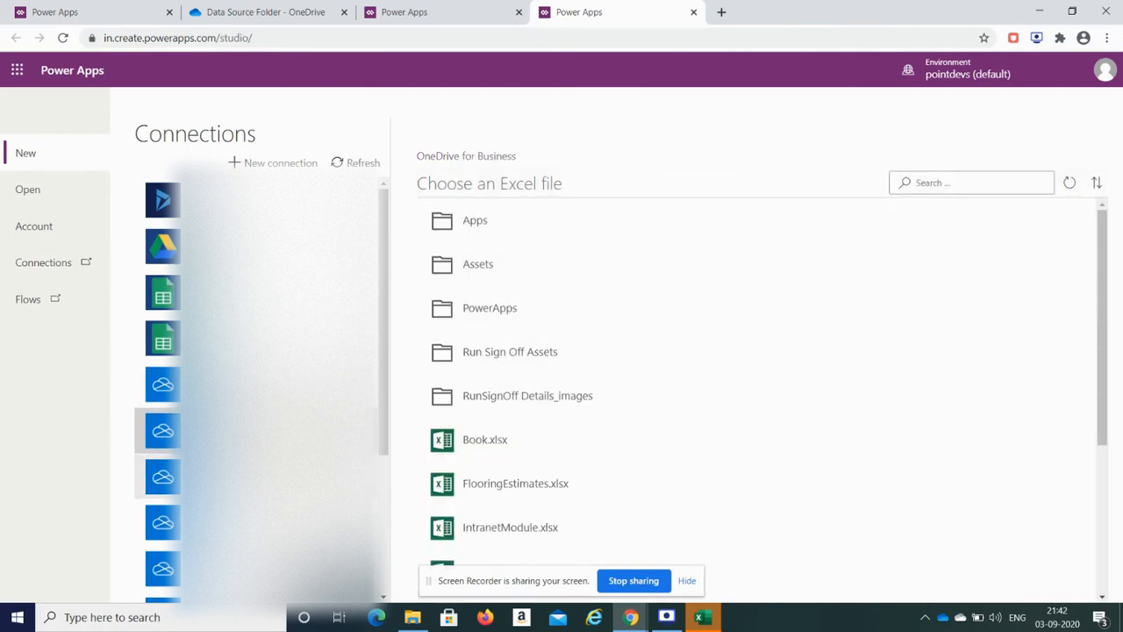
pyautogui.click(494, 309)
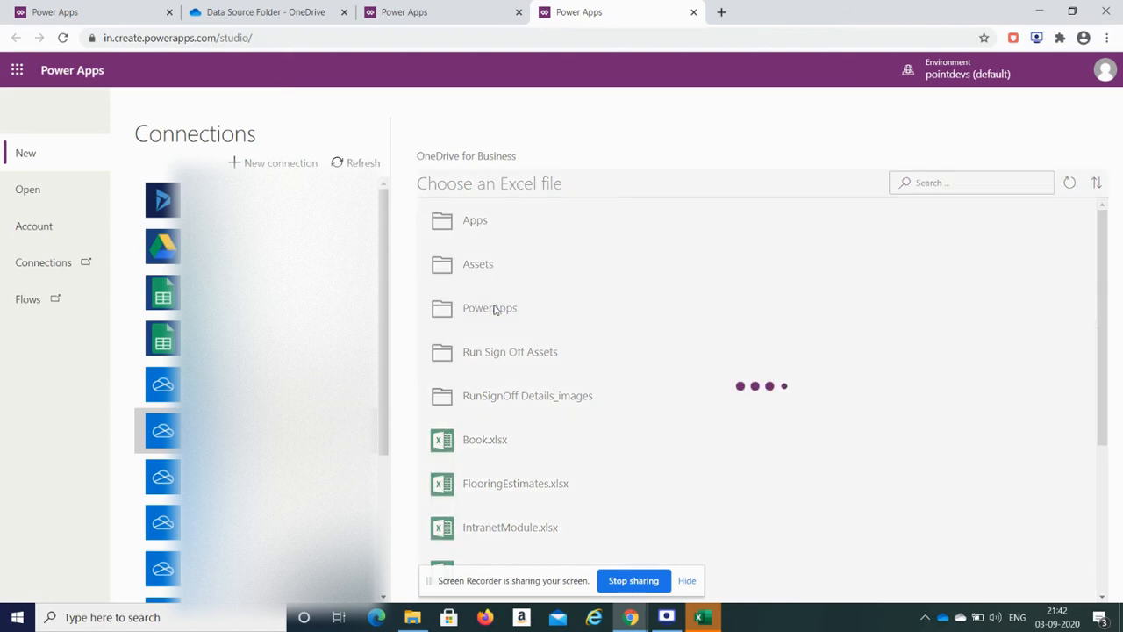
pyautogui.click(507, 241)
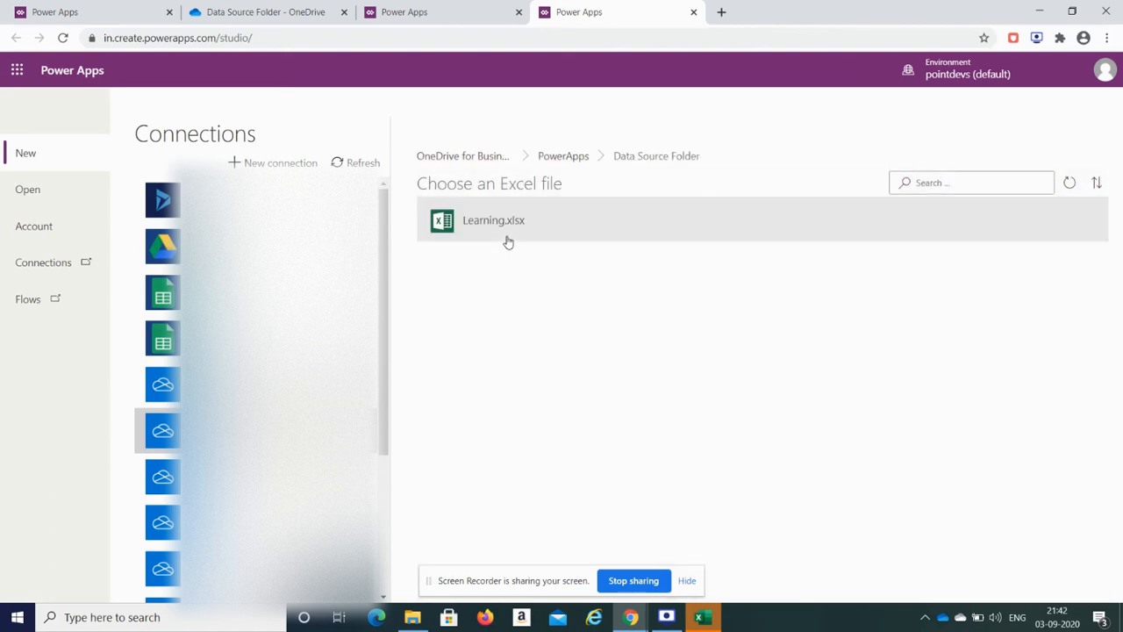
pyautogui.click(495, 237)
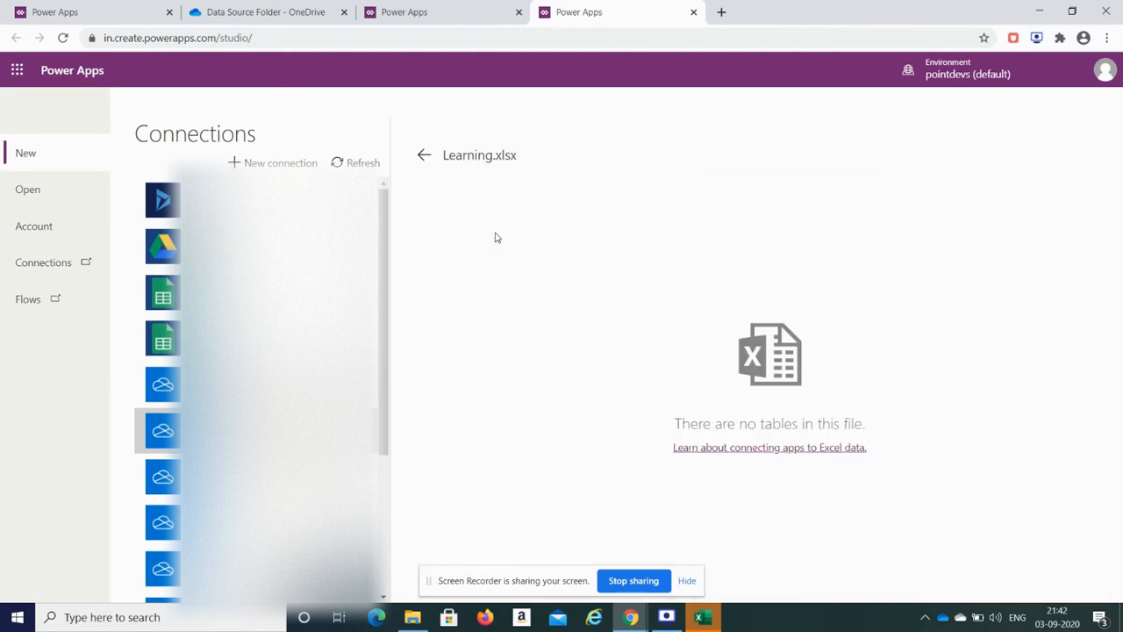
pyautogui.click(366, 165)
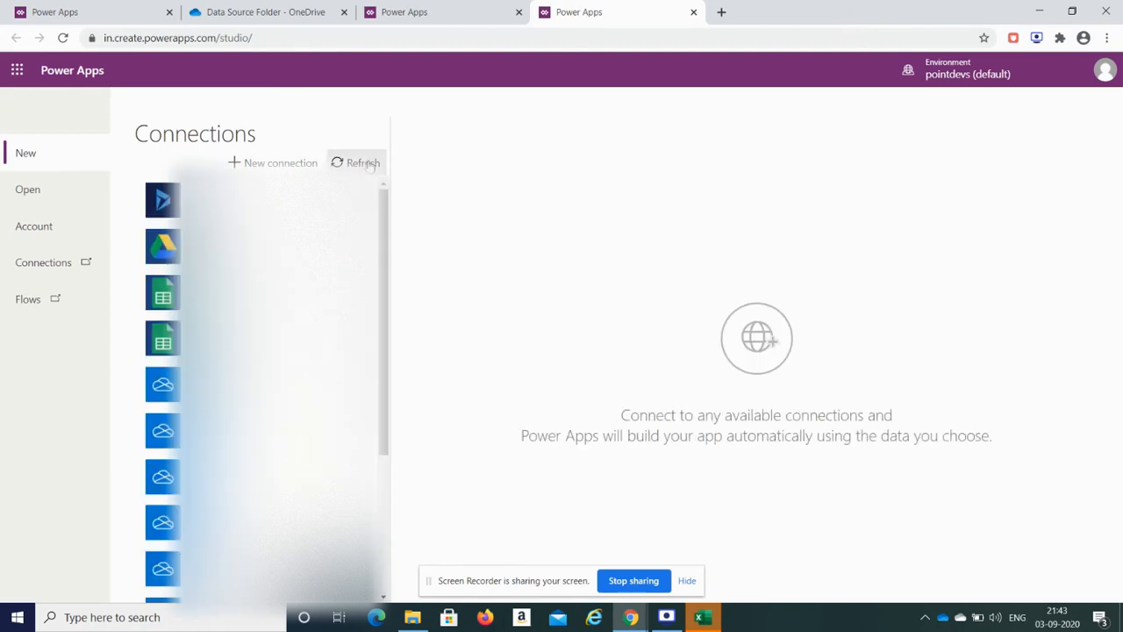
pyautogui.click(370, 166)
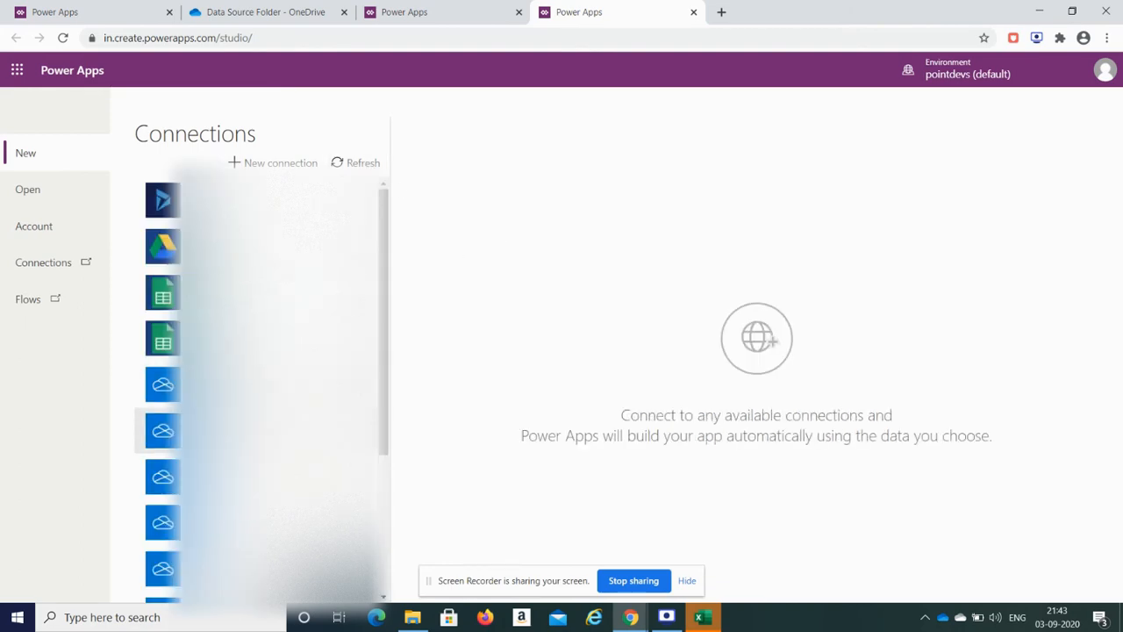
# Step: Reopen Learning.xlsx in Data Source Folder and connect to its MyFirstExcelTable table
pyautogui.click(162, 430)
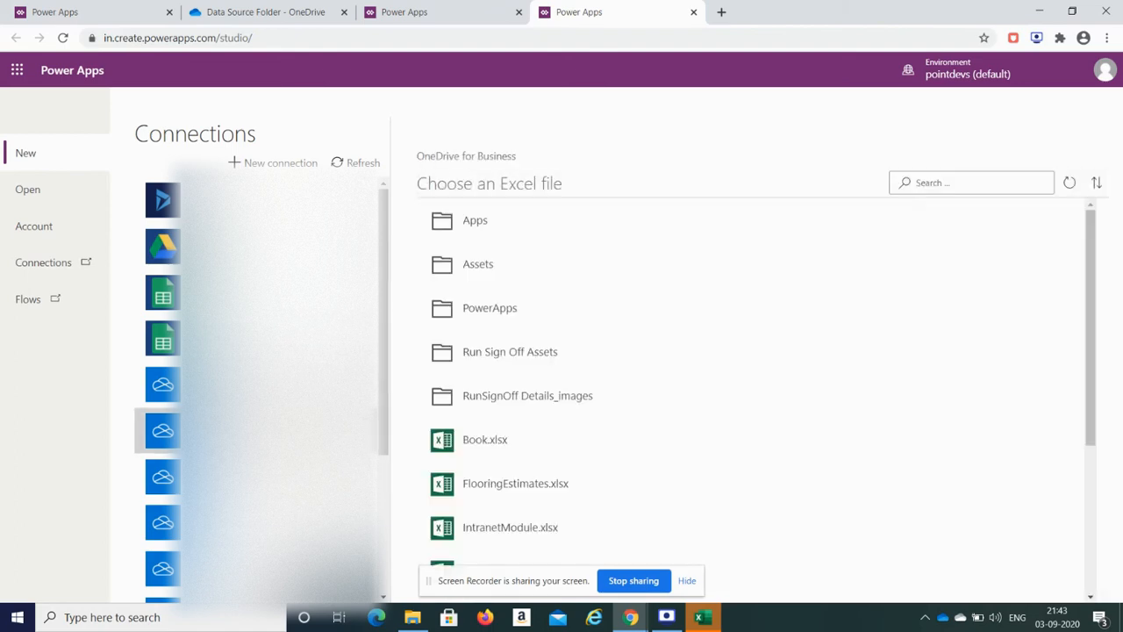
pyautogui.click(489, 308)
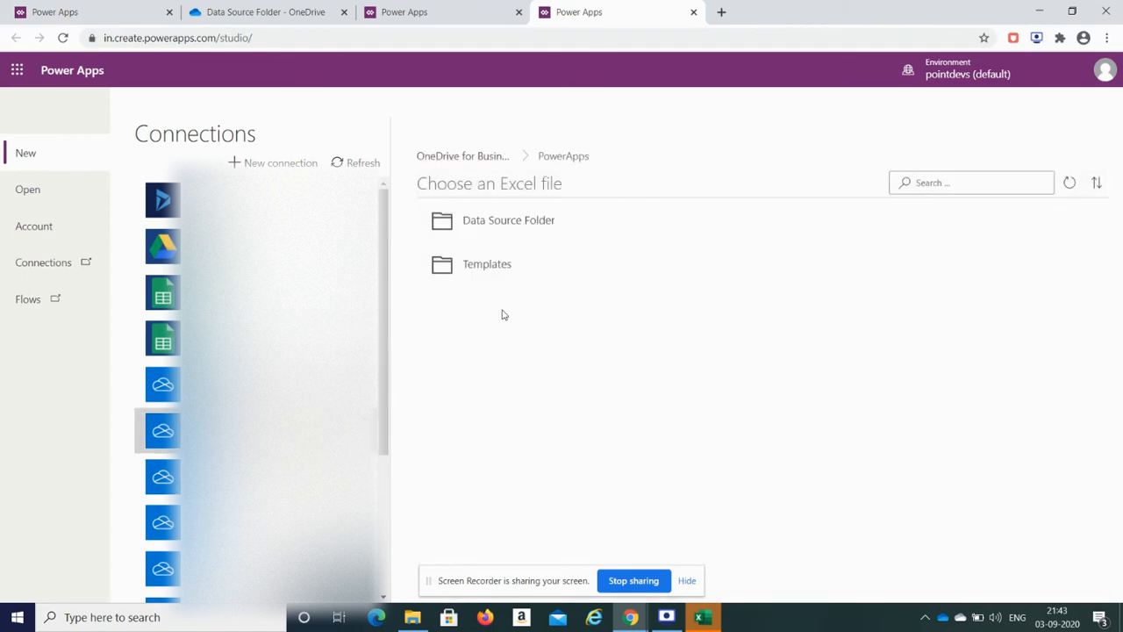
pyautogui.click(507, 232)
pyautogui.click(509, 237)
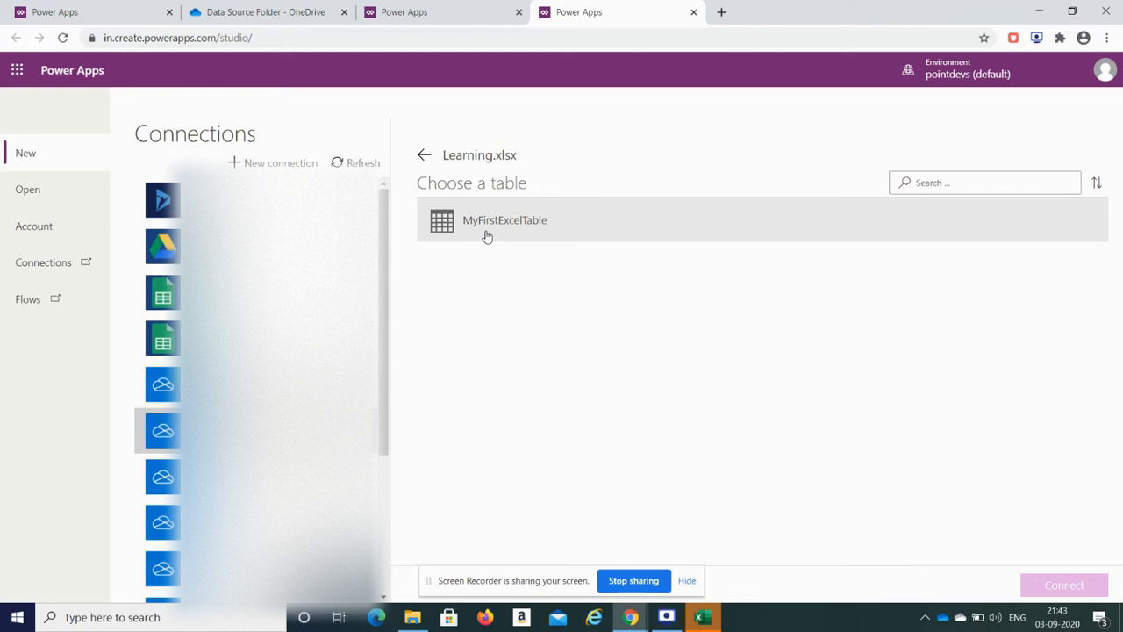
pyautogui.click(487, 235)
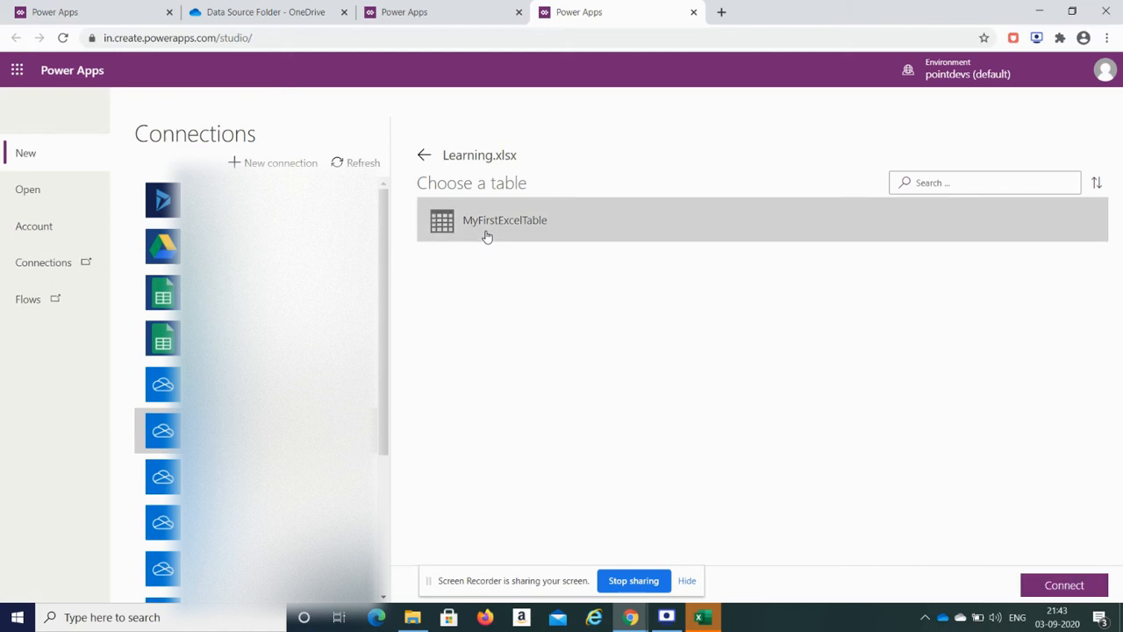
pyautogui.click(1063, 586)
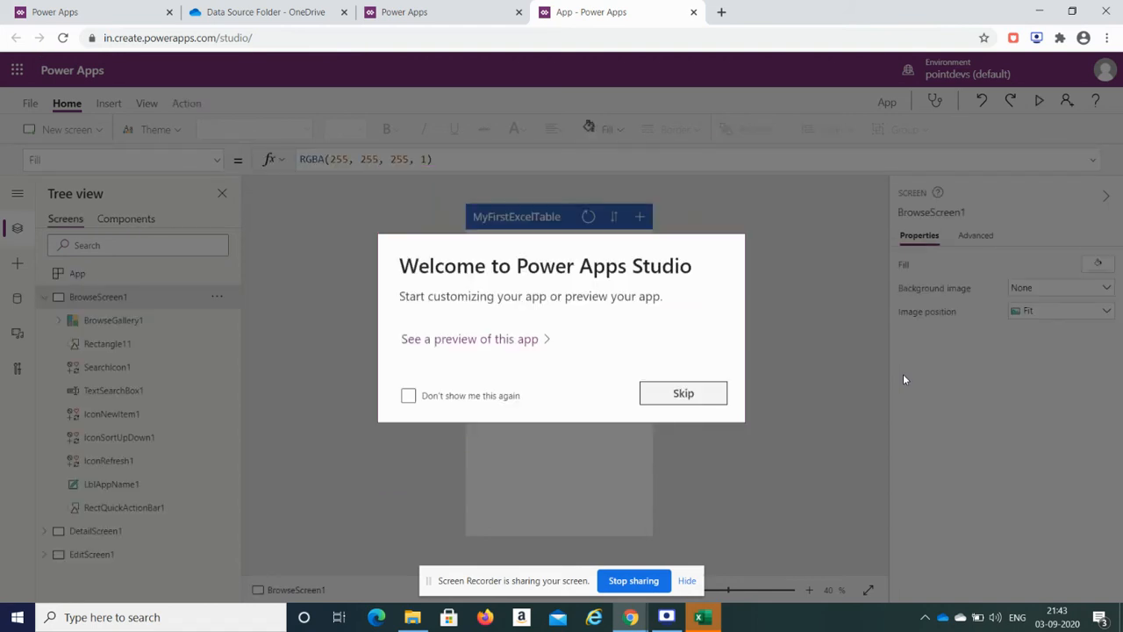
# Step: Skip the Welcome to Power Apps Studio dialog, collapse BrowseScreen1 in Tree view, and switch to Excel
pyautogui.click(712, 396)
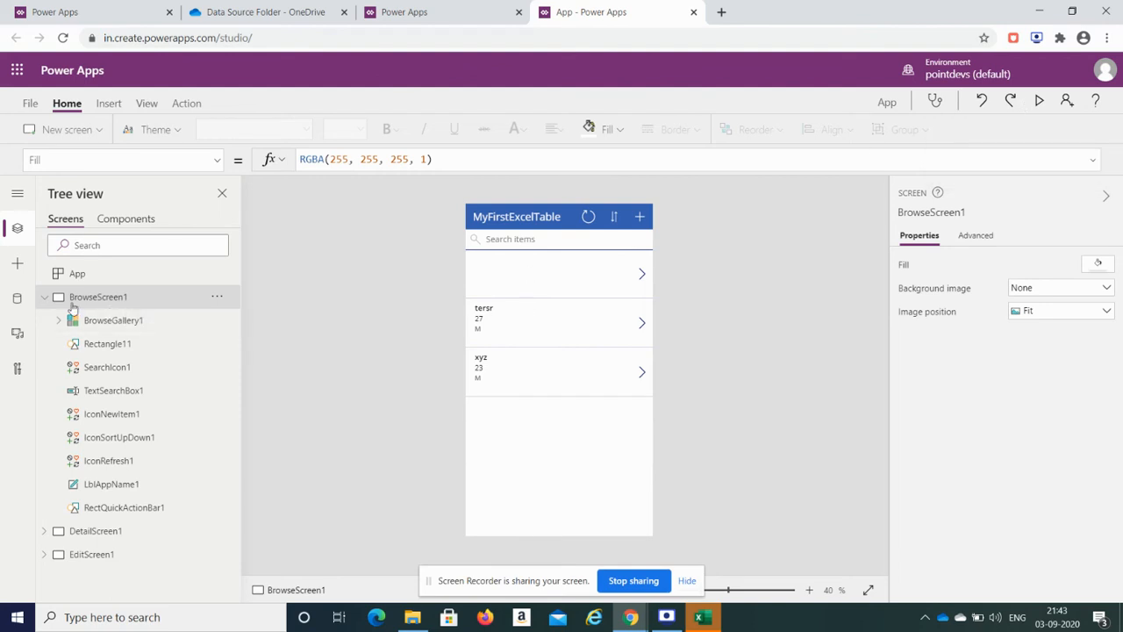
pyautogui.click(43, 300)
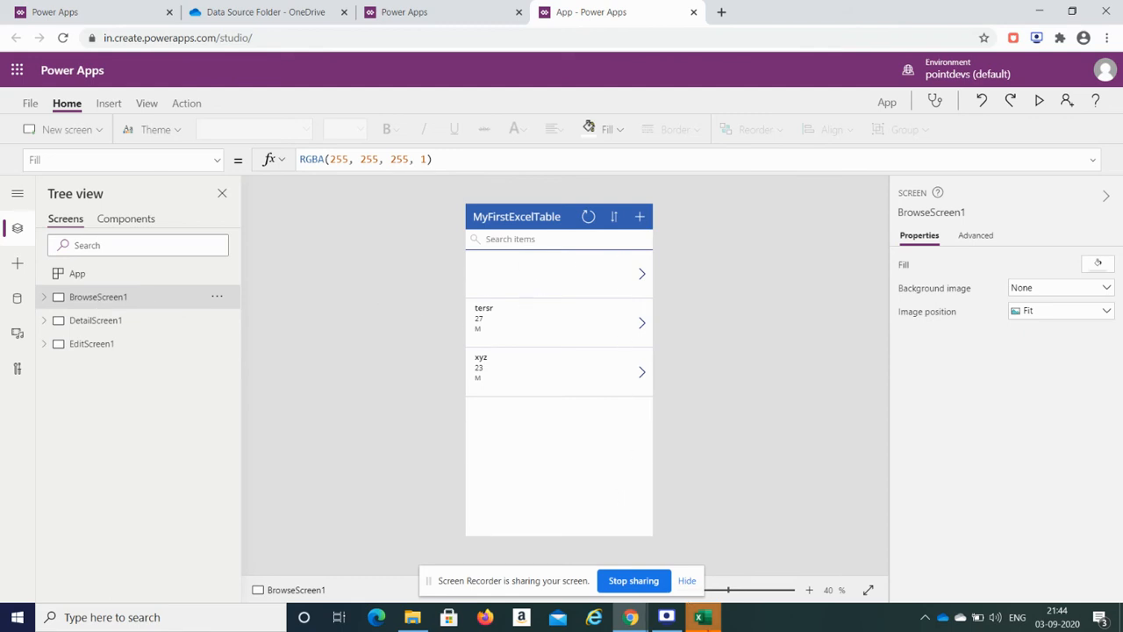
pyautogui.click(702, 617)
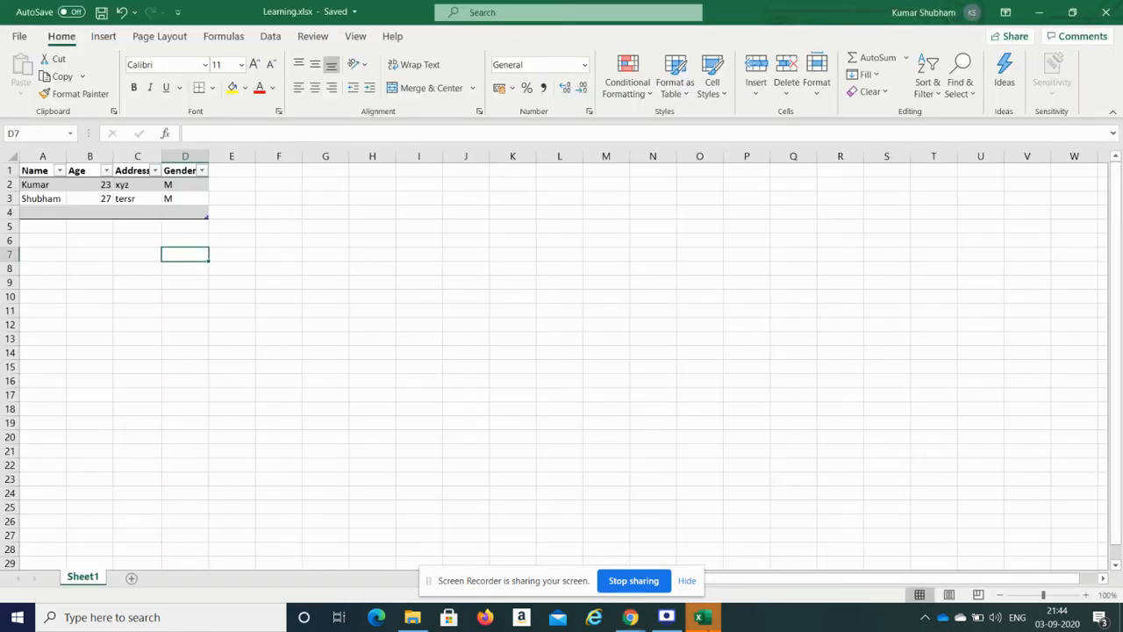
# Step: In Excel, review the table's empty row 4 (A4:D4) and data rows A2:D3, then return to Power Apps
pyautogui.press('Left')
pyautogui.click(35, 213)
pyautogui.click(24, 213)
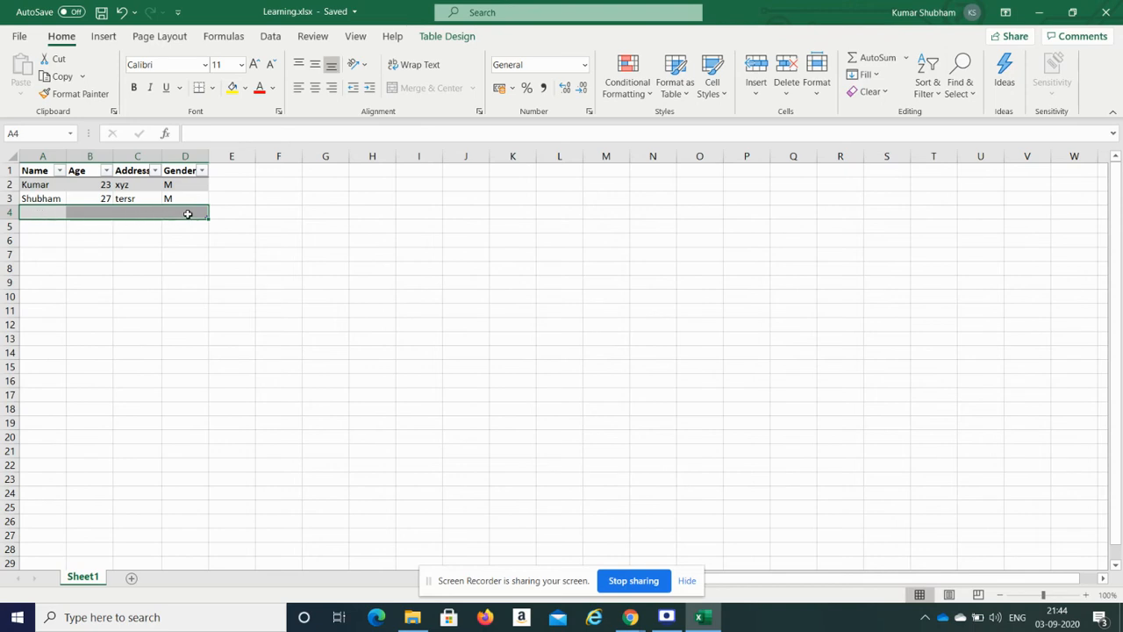
pyautogui.click(44, 212)
pyautogui.moveTo(44, 212); pyautogui.dragTo(180, 215)
pyautogui.moveTo(37, 184); pyautogui.dragTo(181, 197)
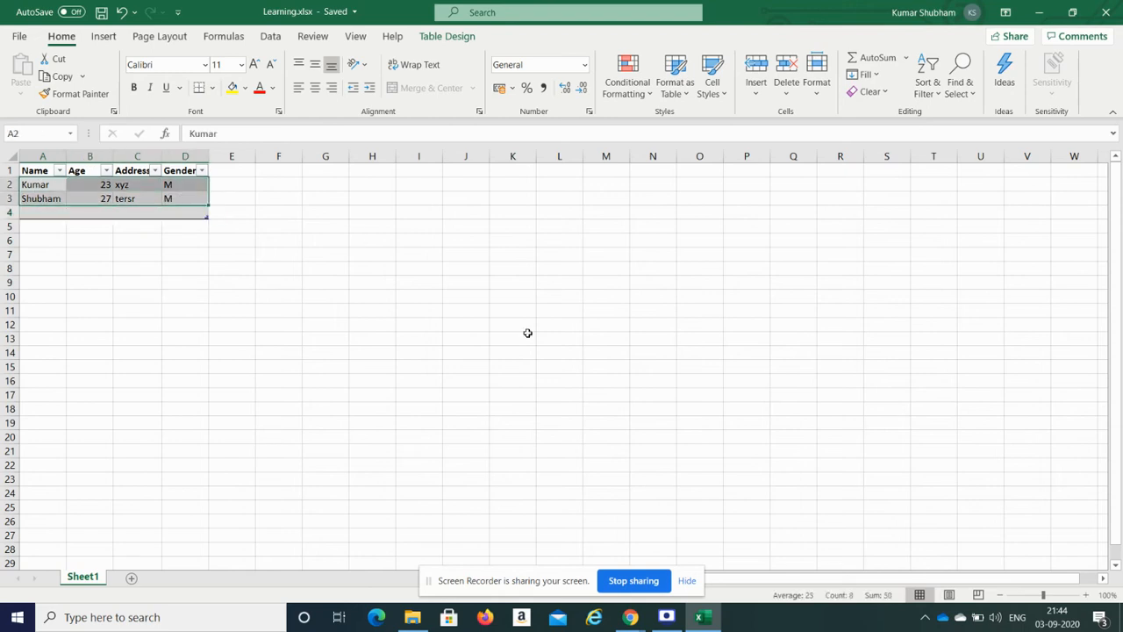
pyautogui.click(631, 618)
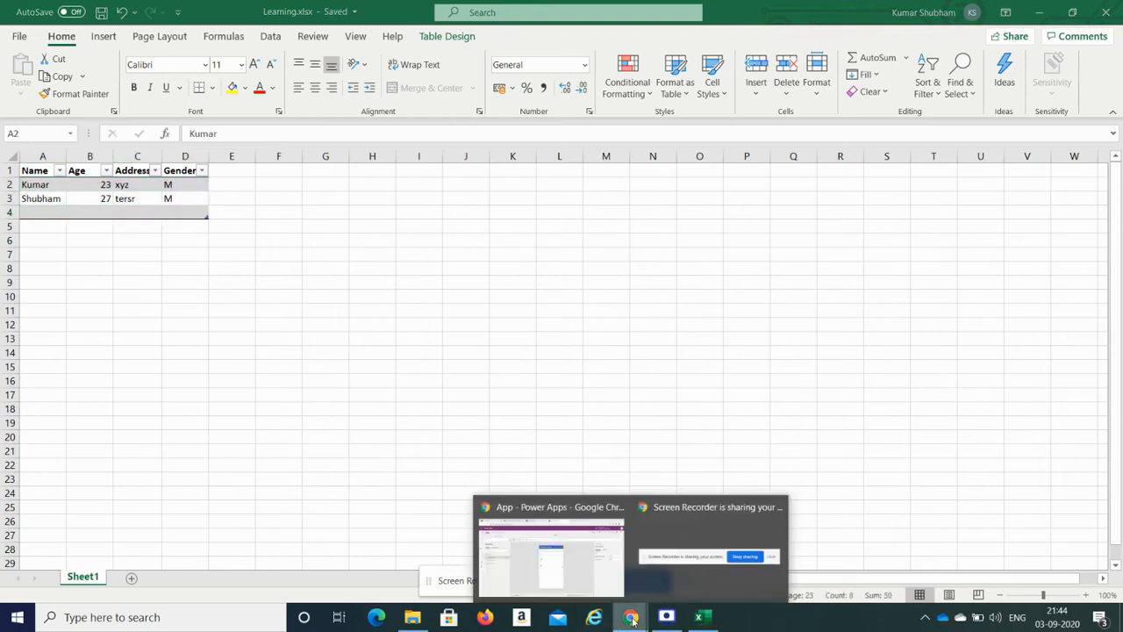
pyautogui.click(581, 560)
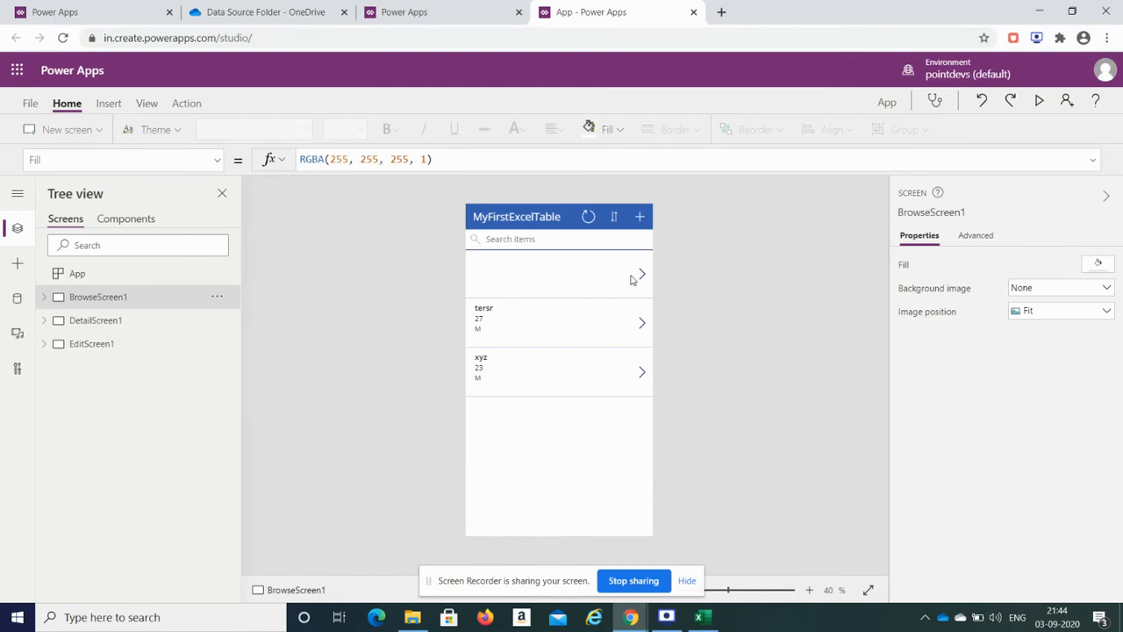
# Step: Inspect the BrowseScreen1 gallery and its empty first item, then collapse its control list
pyautogui.click(551, 285)
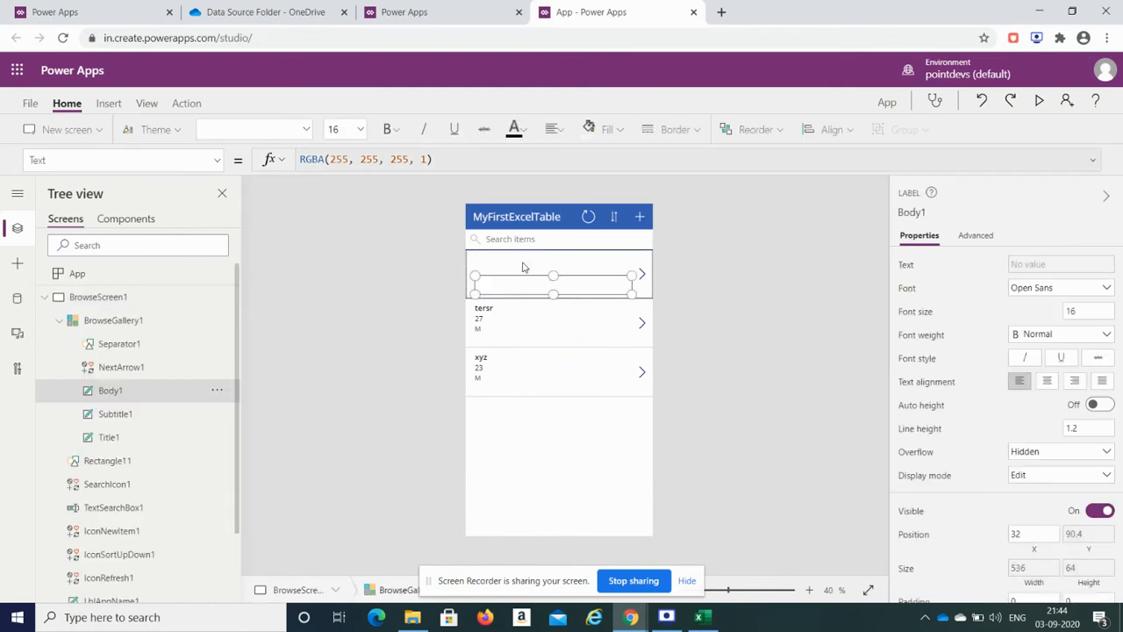
pyautogui.click(524, 318)
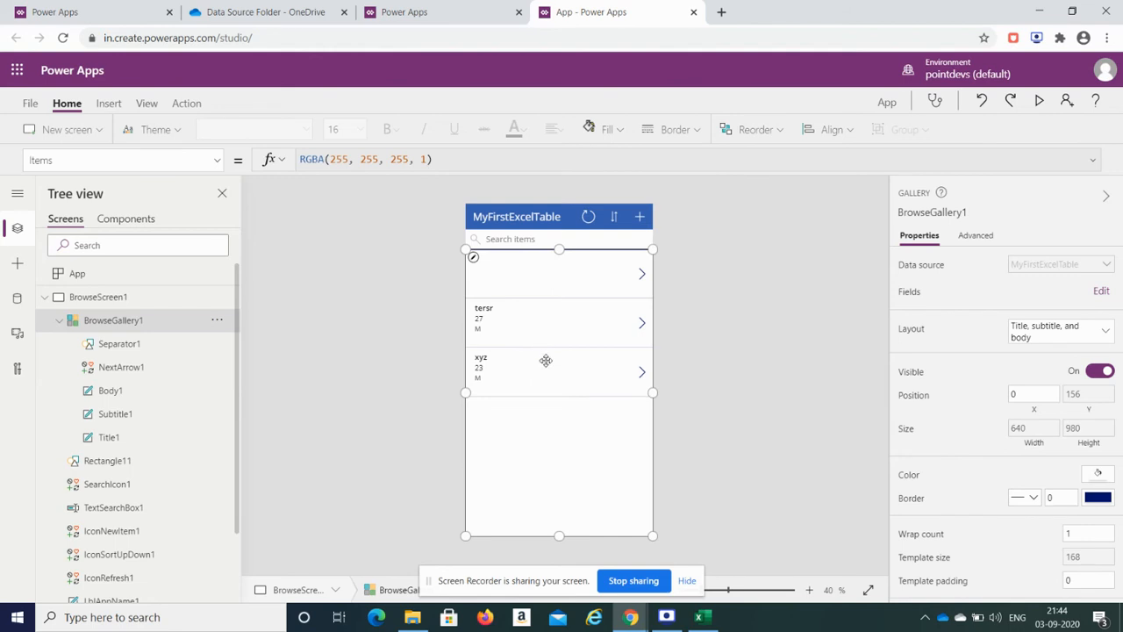
pyautogui.click(56, 324)
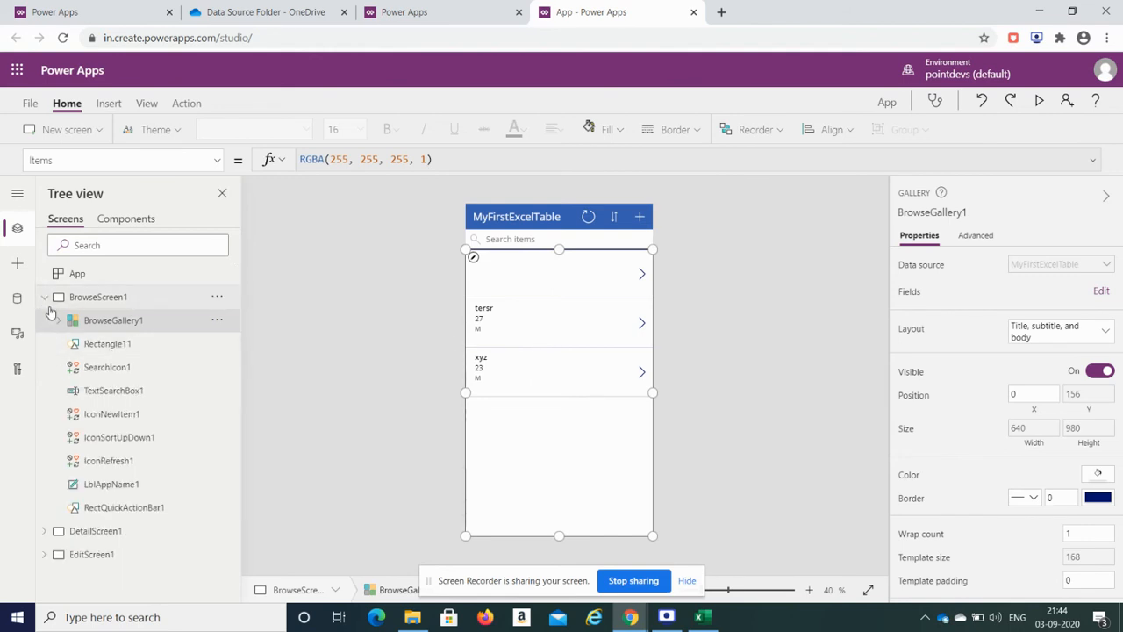
pyautogui.click(45, 298)
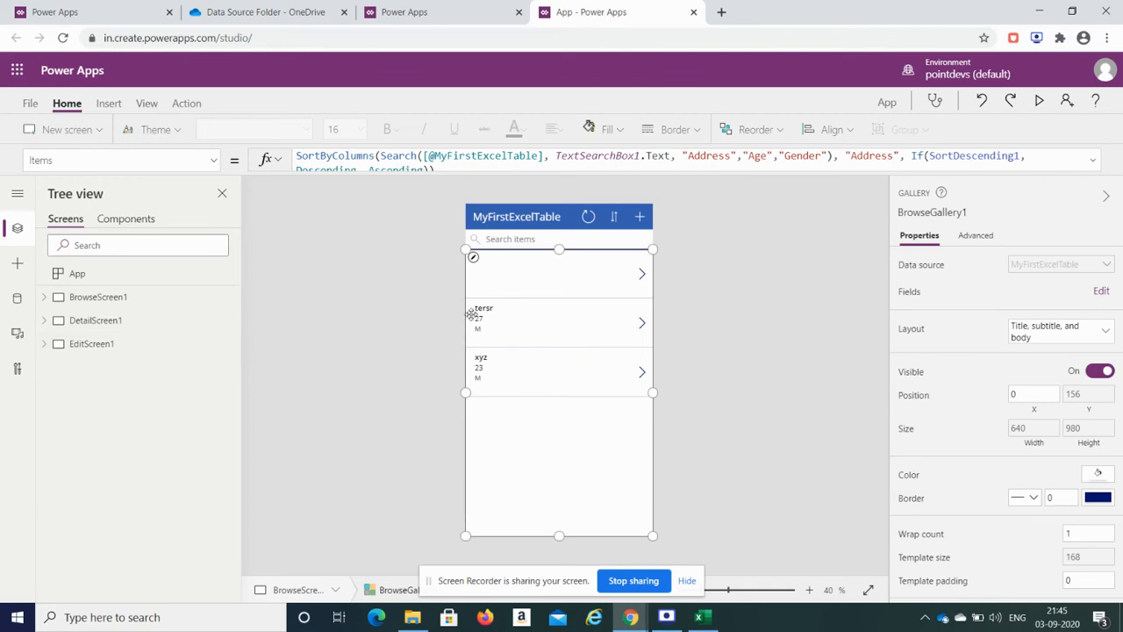
# Step: Review DetailScreen1 and EditScreen1's Address card, then preview the app from BrowseScreen1
pyautogui.click(123, 322)
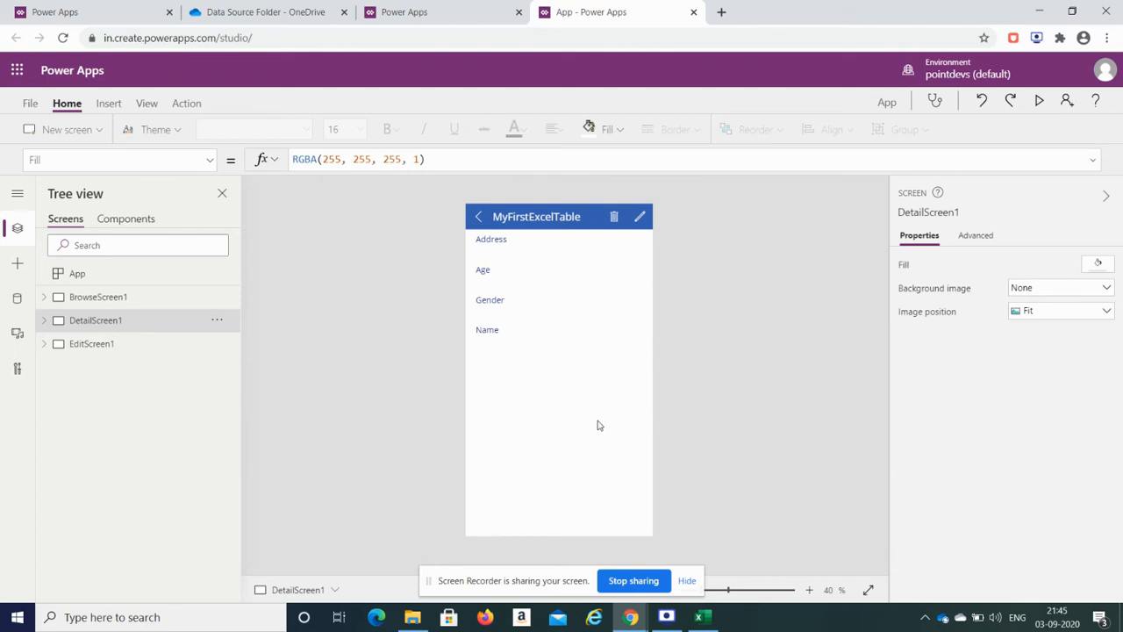
pyautogui.click(91, 349)
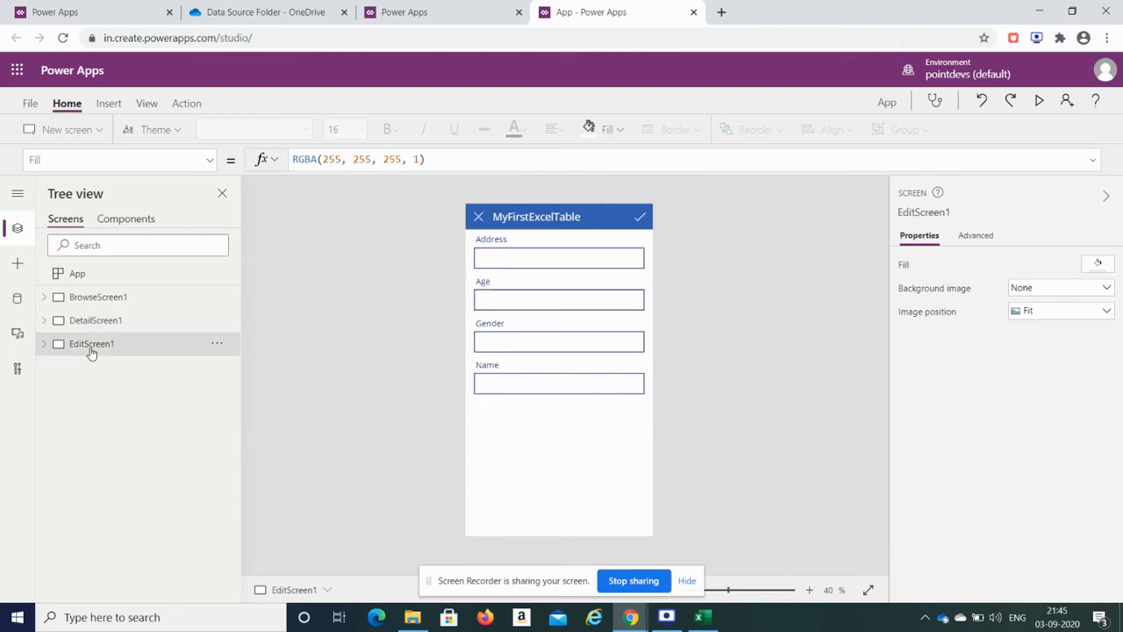
pyautogui.click(533, 259)
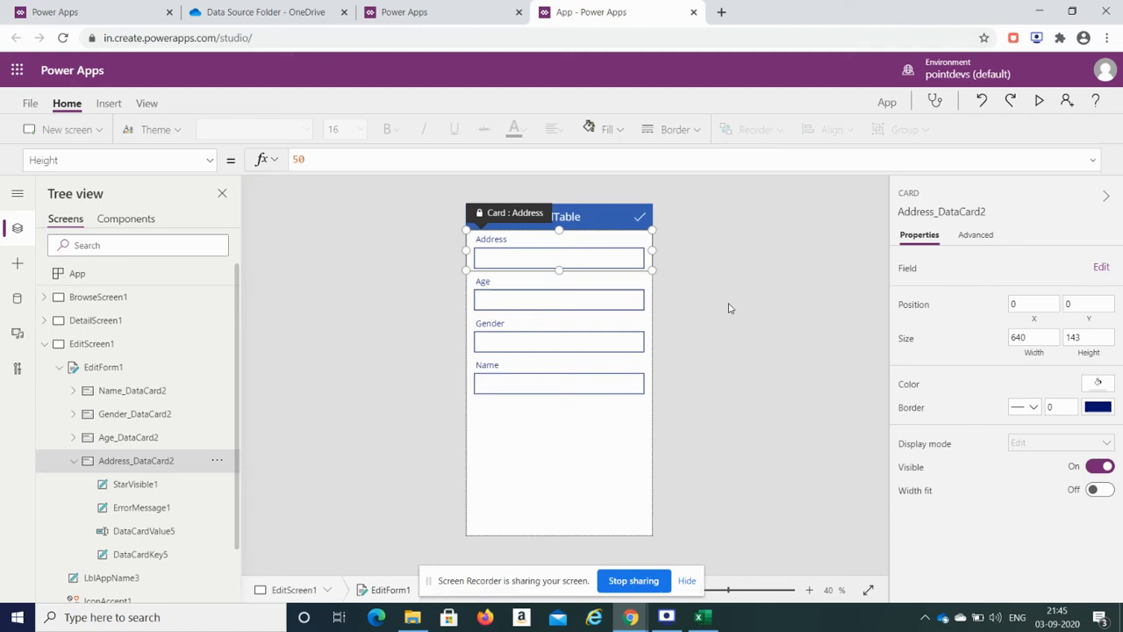
pyautogui.click(43, 347)
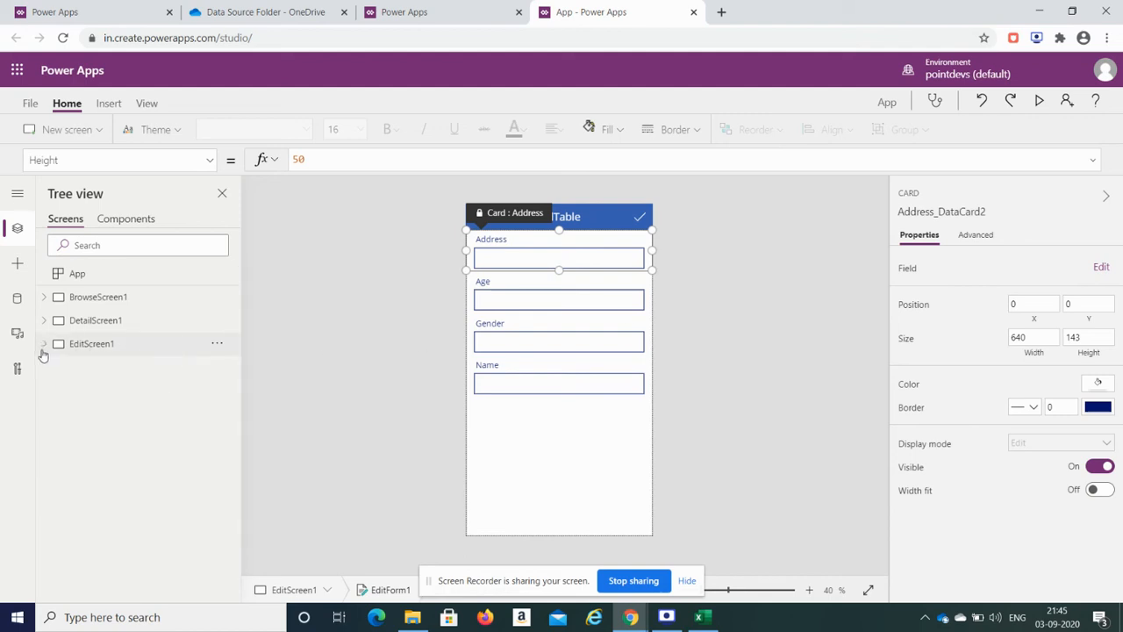
pyautogui.click(131, 296)
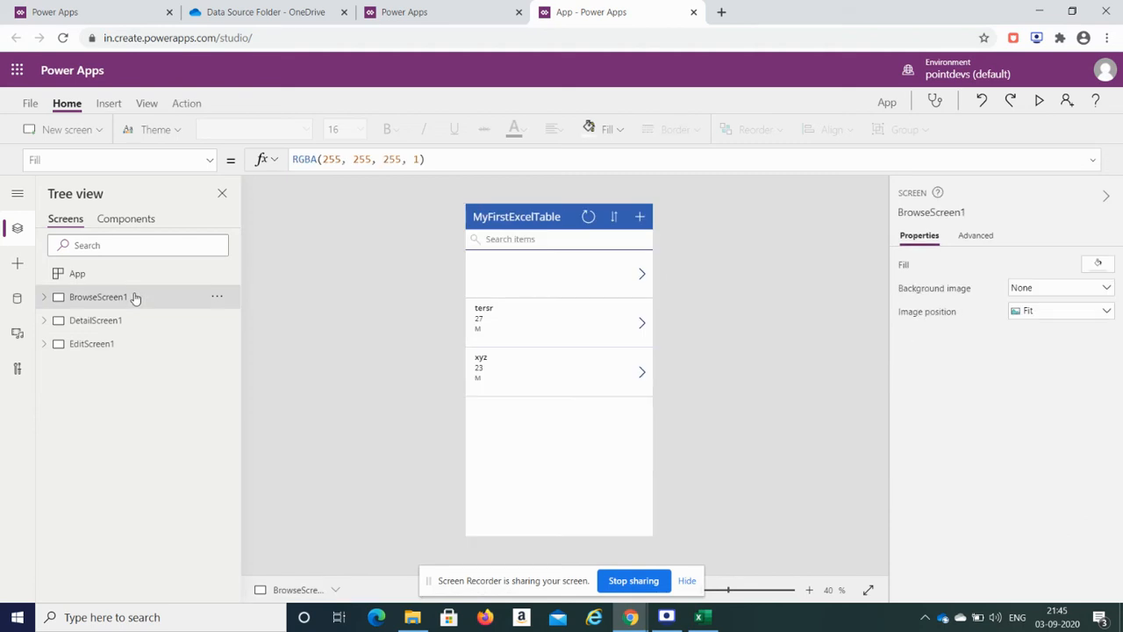
pyautogui.click(1039, 101)
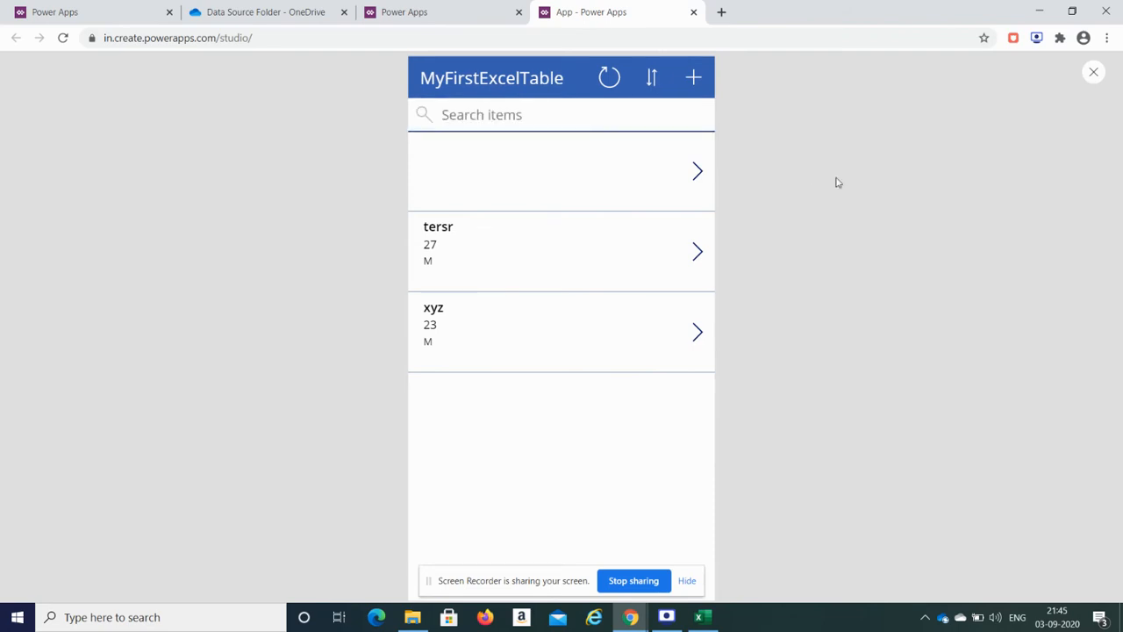
# Step: Add and save a record: Address Test Data, Age 23, Gender M, Name Virtual Learning
pyautogui.click(698, 80)
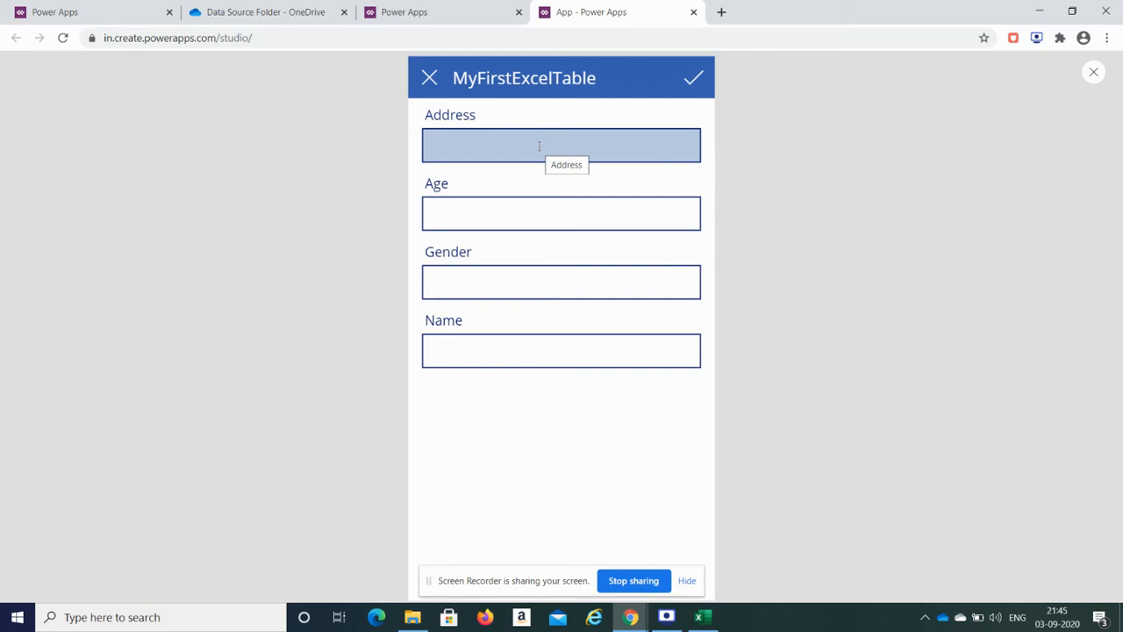
pyautogui.click(539, 146)
pyautogui.write('Test')
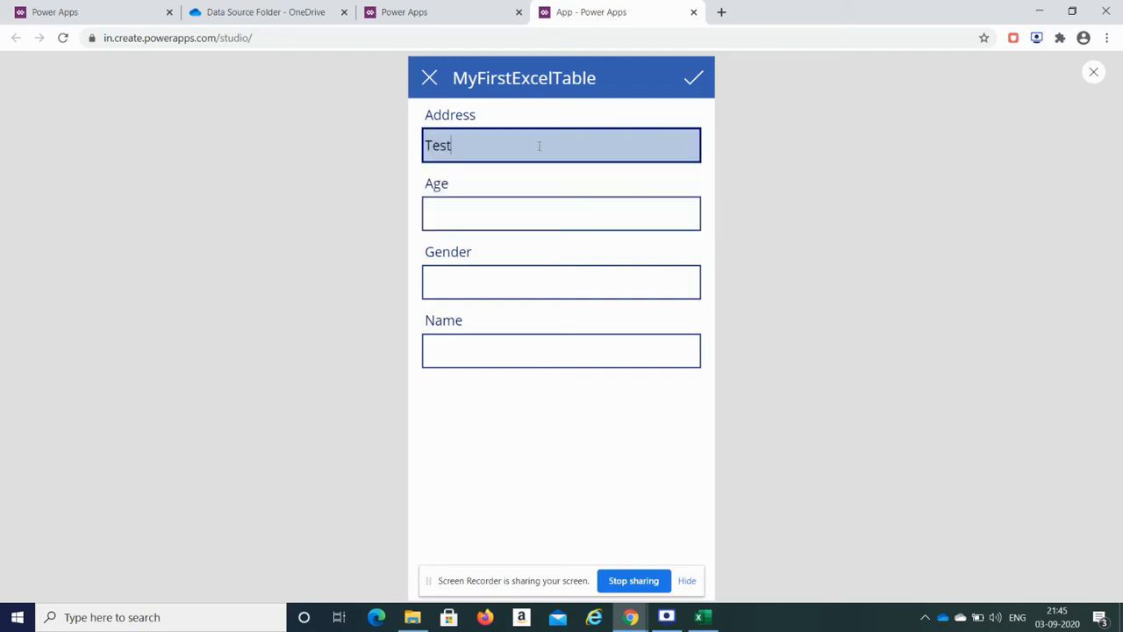
pyautogui.write(' Data')
pyautogui.click(526, 208)
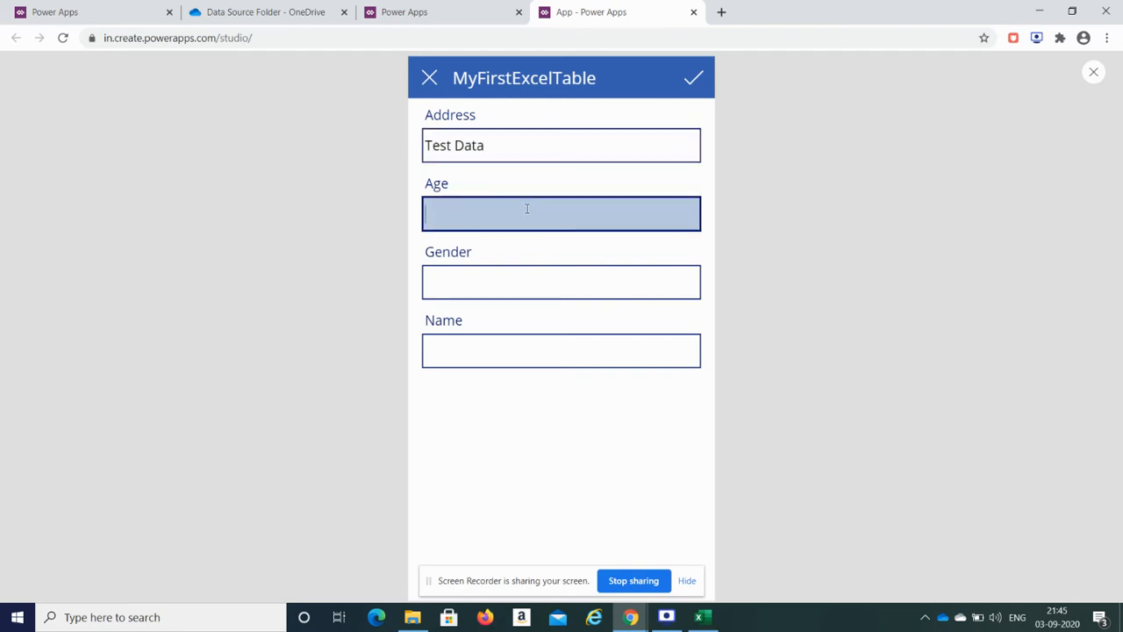
pyautogui.write('23')
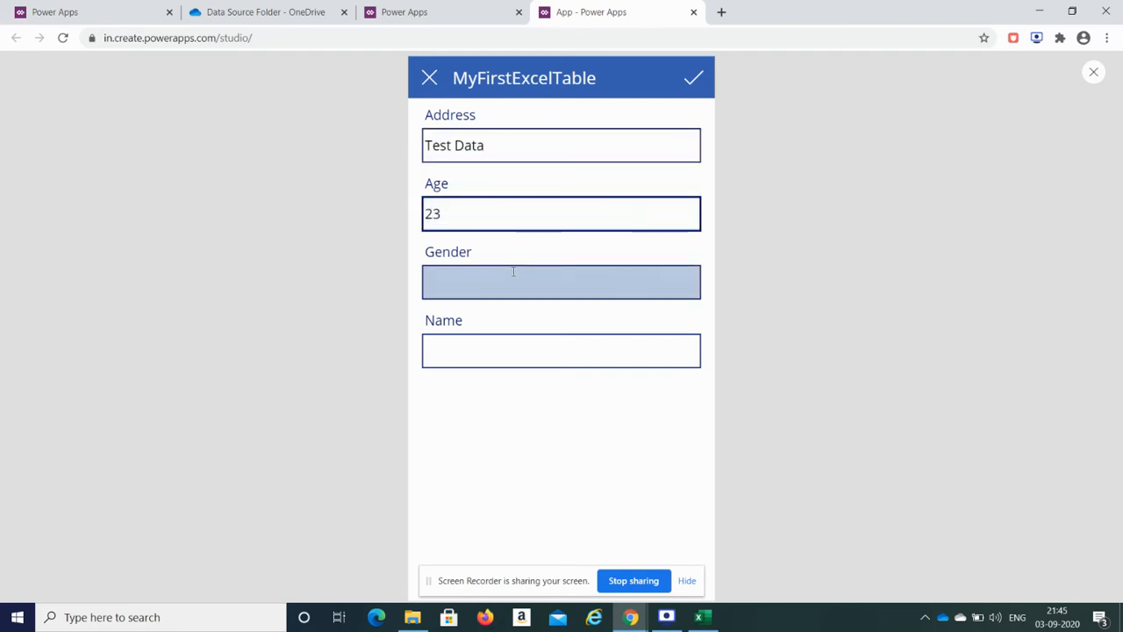
pyautogui.click(511, 281)
pyautogui.write('M')
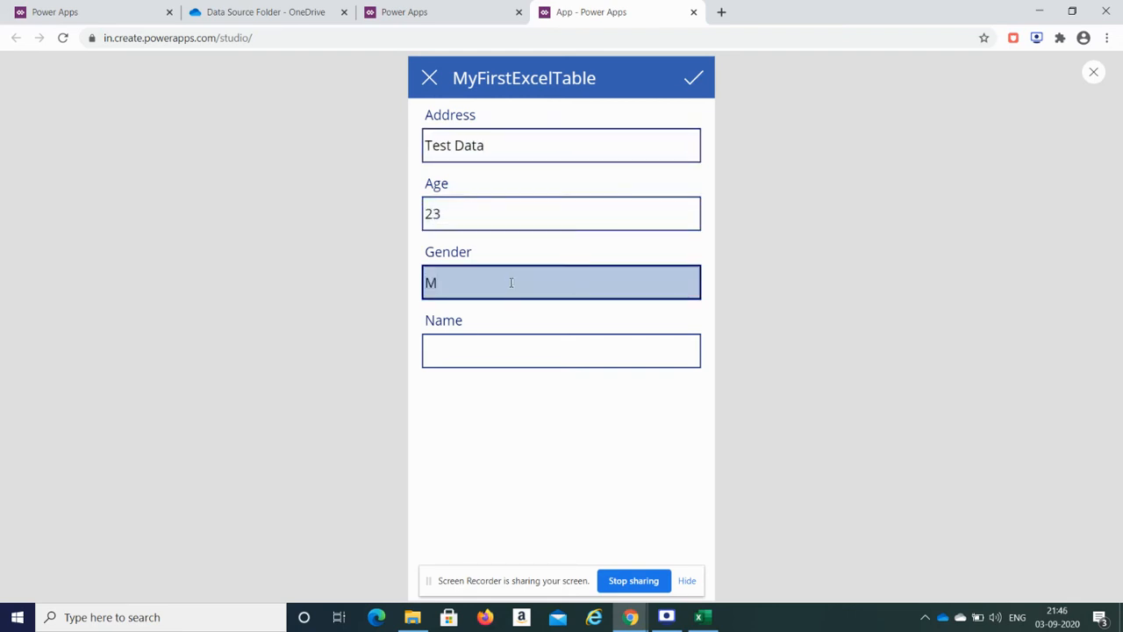
pyautogui.click(512, 349)
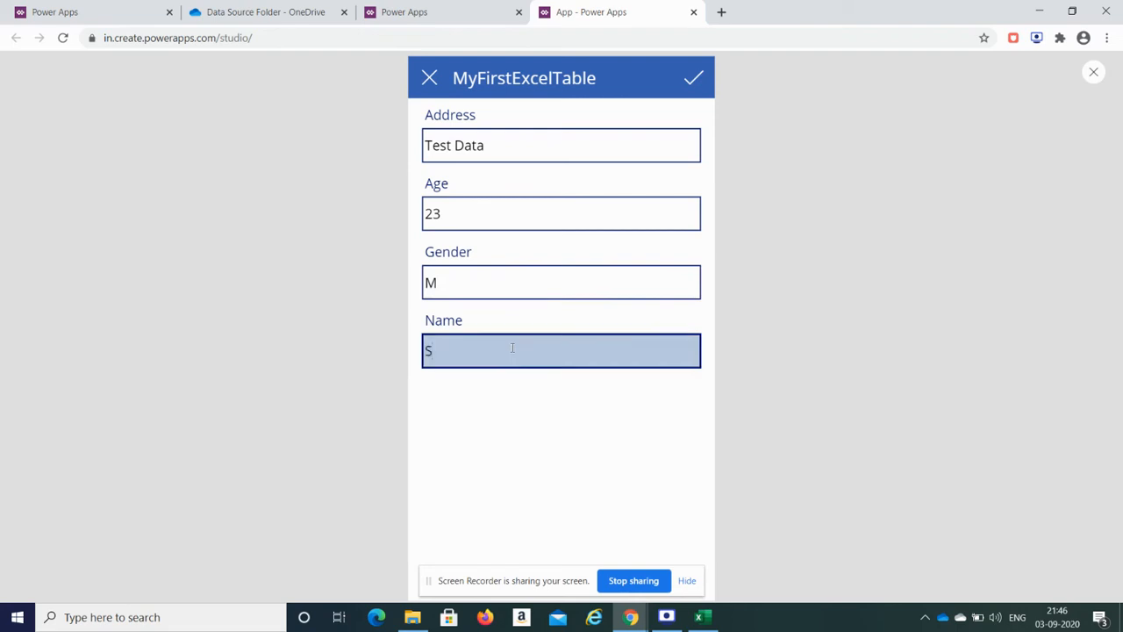
pyautogui.write('Virtual Learning')
pyautogui.click(692, 83)
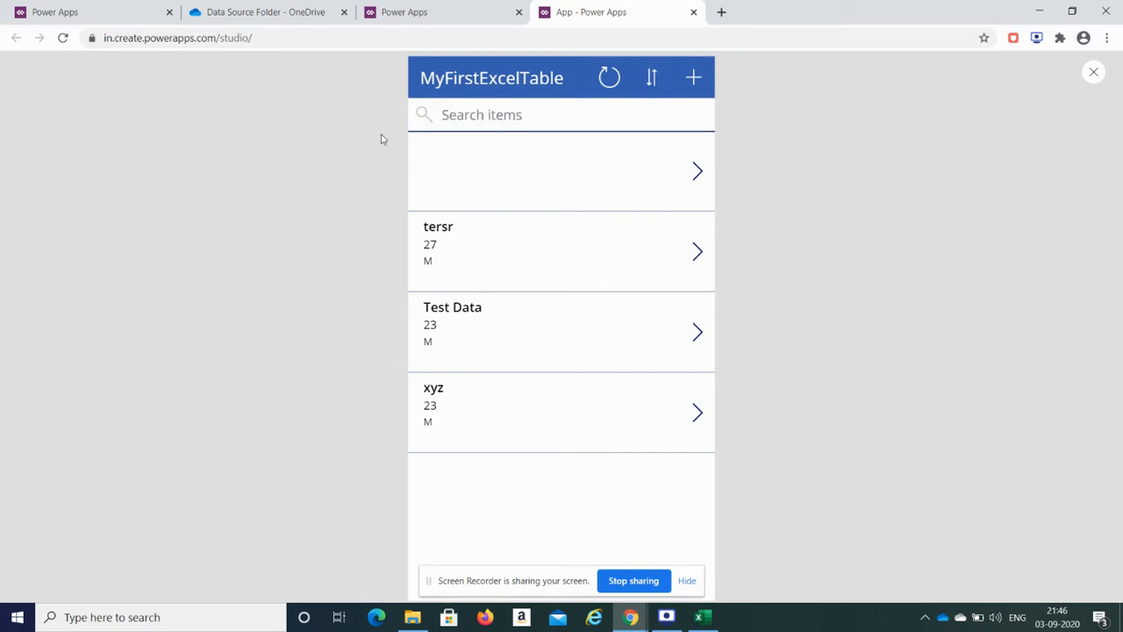
pyautogui.click(298, 7)
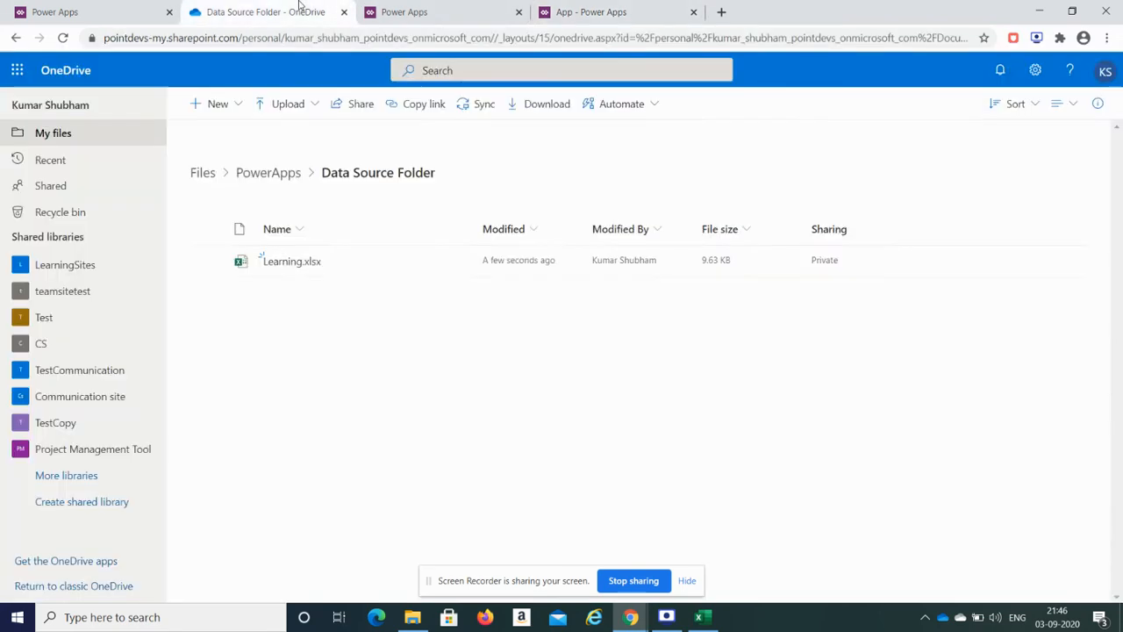
# Step: Open Learning.xlsx in Excel for the web and check the new Virtual Learning row
pyautogui.click(290, 262)
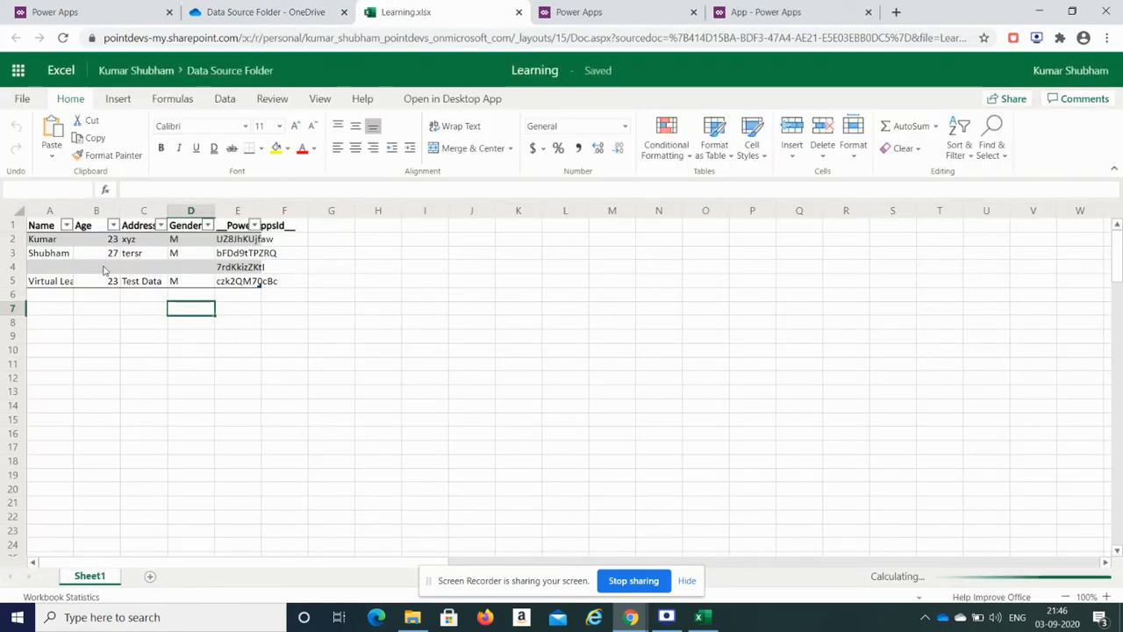
pyautogui.click(62, 281)
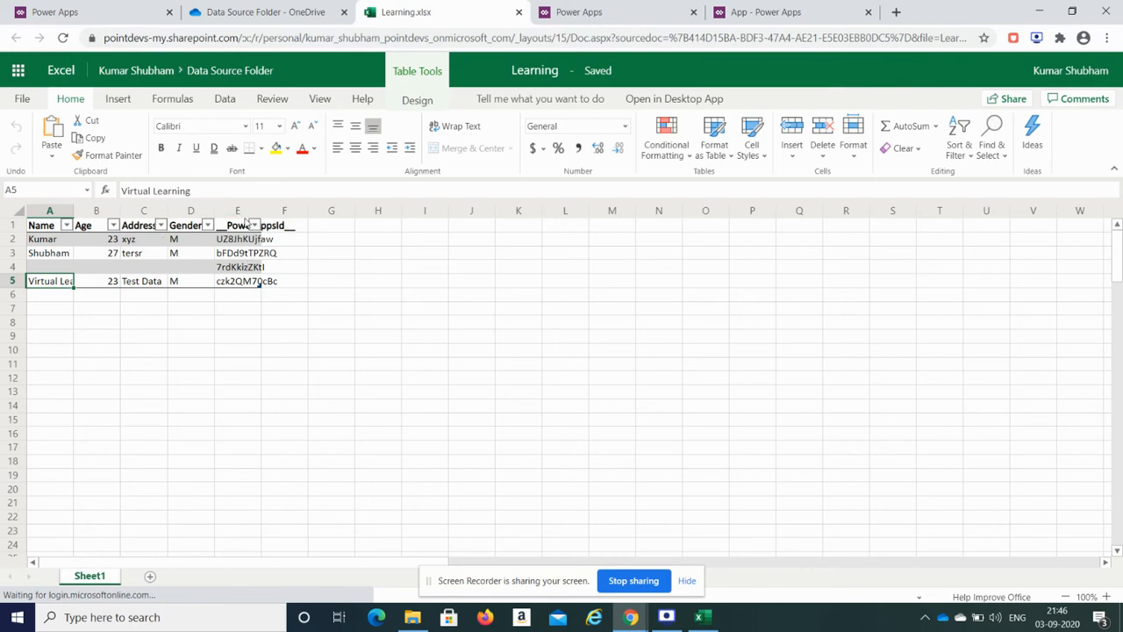
pyautogui.click(797, 9)
pyautogui.click(612, 7)
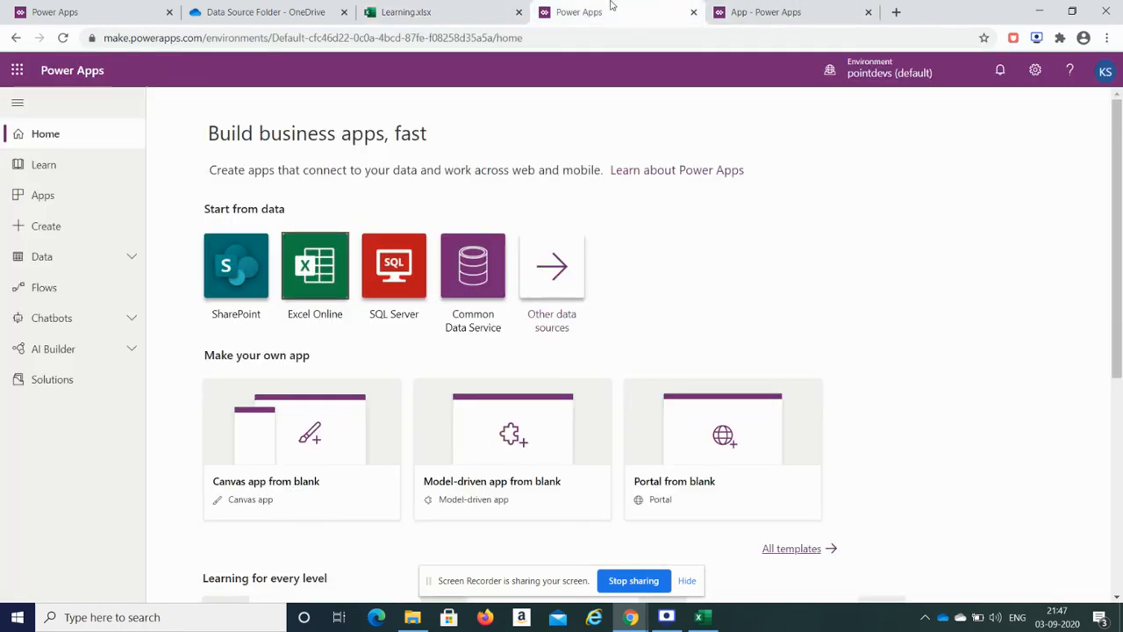
pyautogui.click(459, 7)
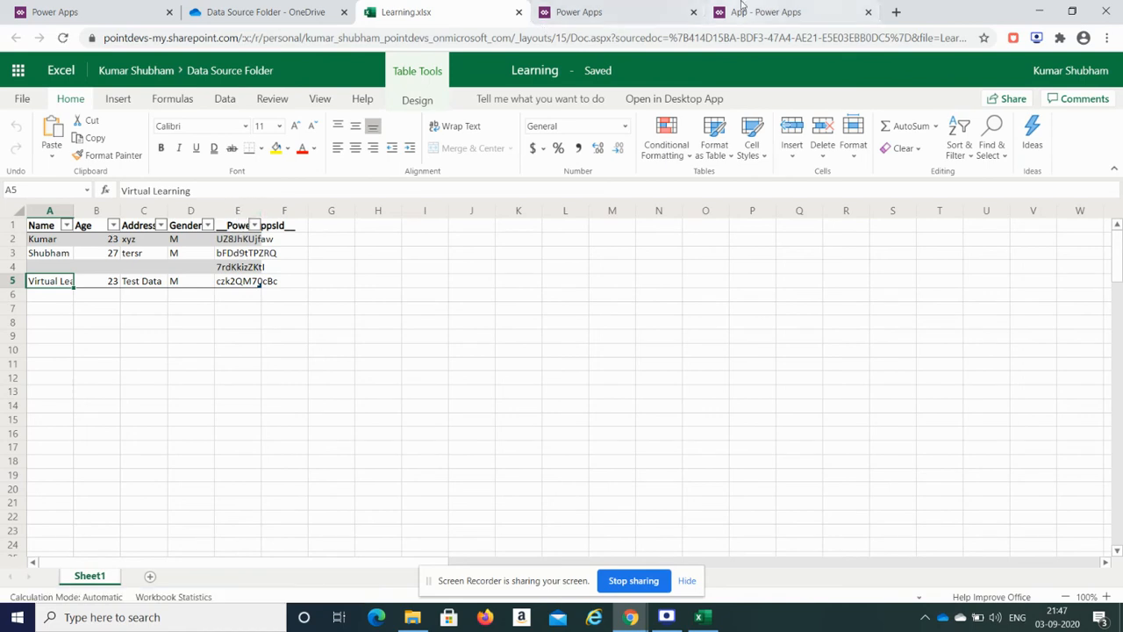
# Step: Check the added __PowerAppsId__ column, then close the workbook and return to the app preview
pyautogui.click(768, 12)
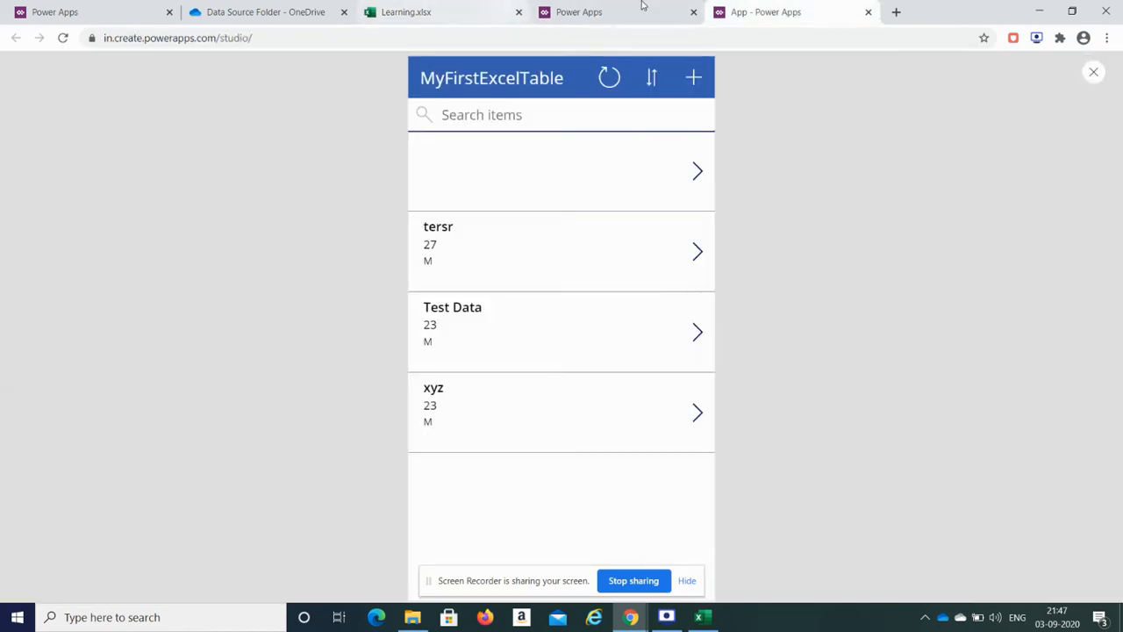
pyautogui.click(481, 15)
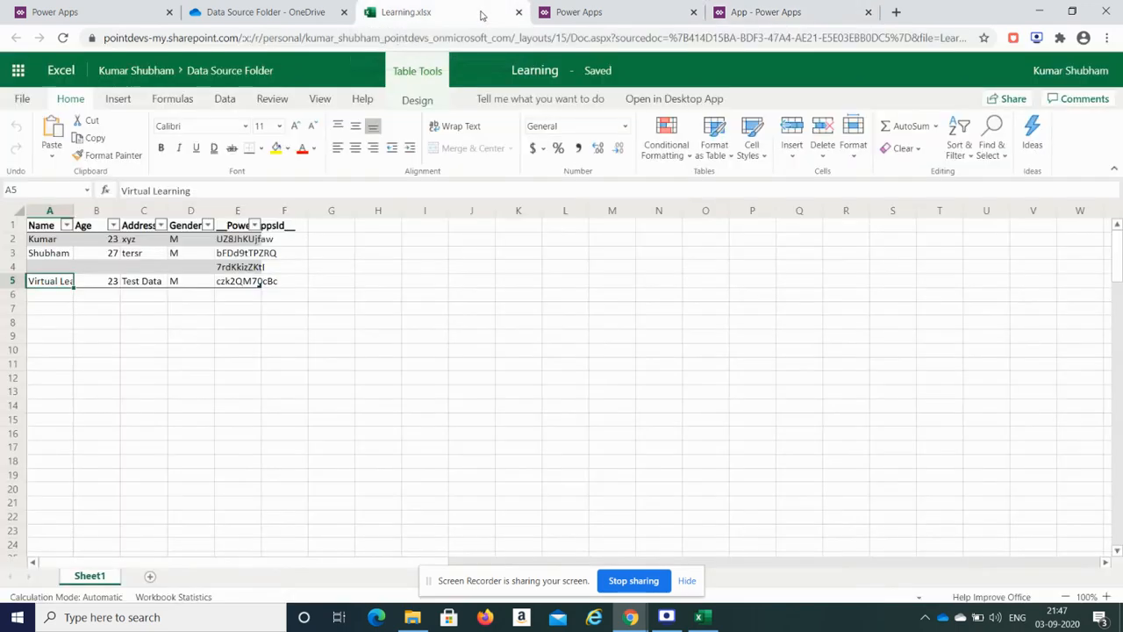
pyautogui.click(241, 226)
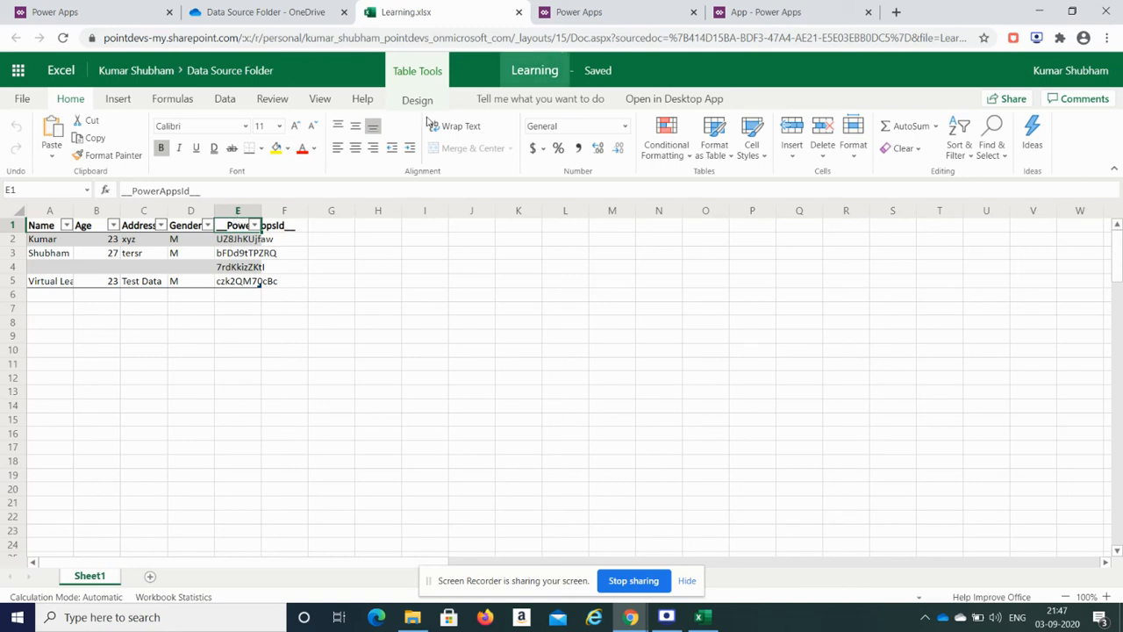
pyautogui.click(518, 12)
pyautogui.click(614, 12)
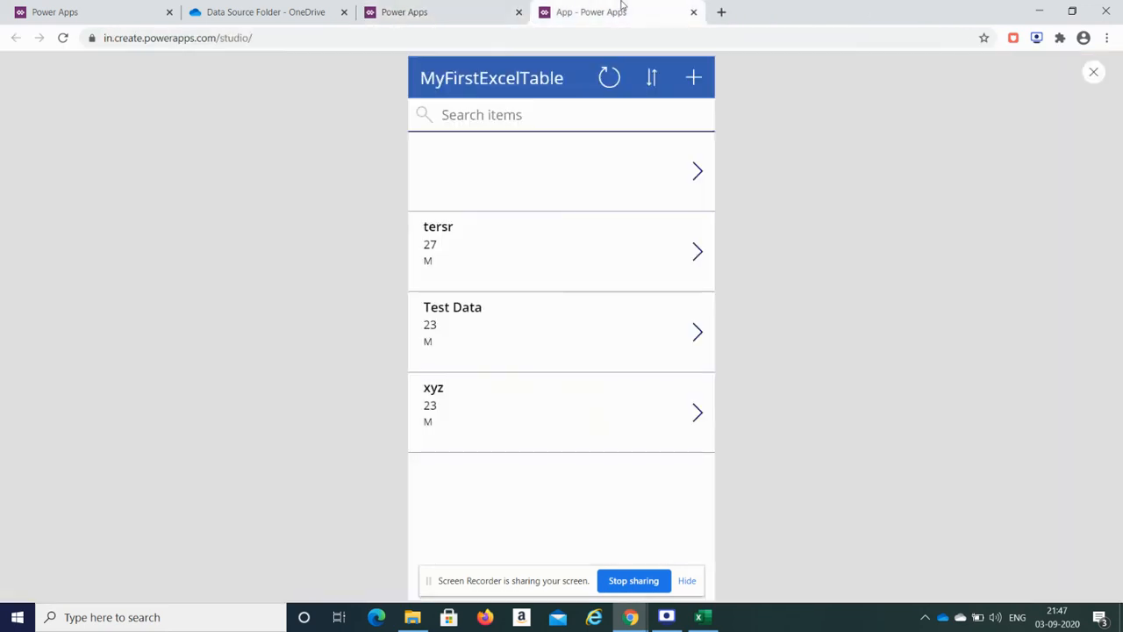
# Step: Append 465 to the tersr record's Address, save it, return to the list and exit preview
pyautogui.click(695, 265)
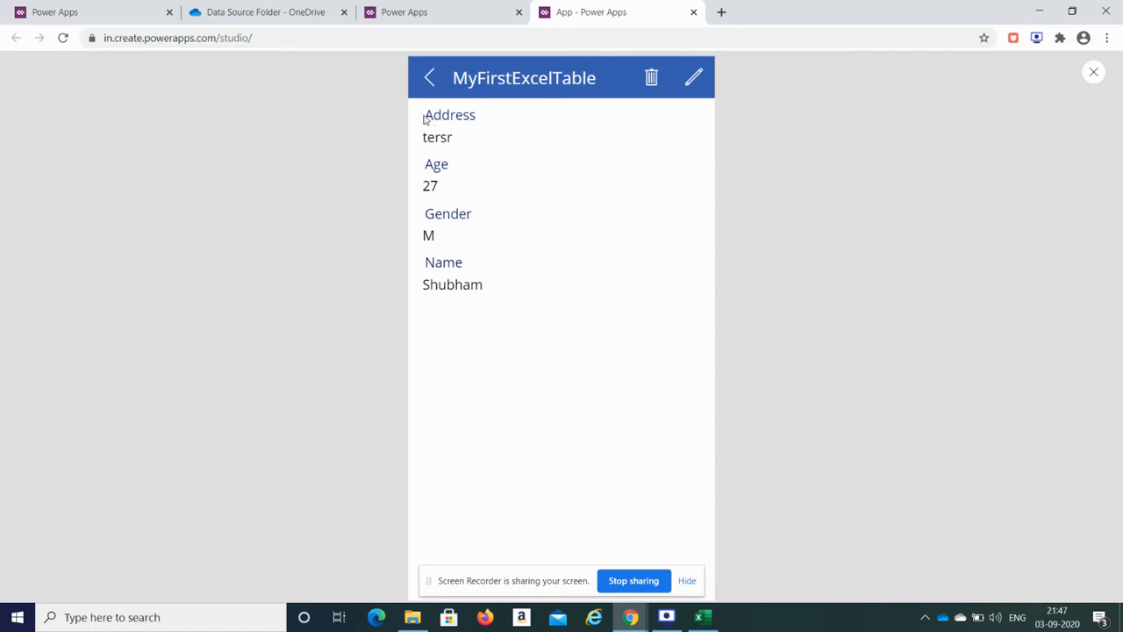
pyautogui.click(694, 80)
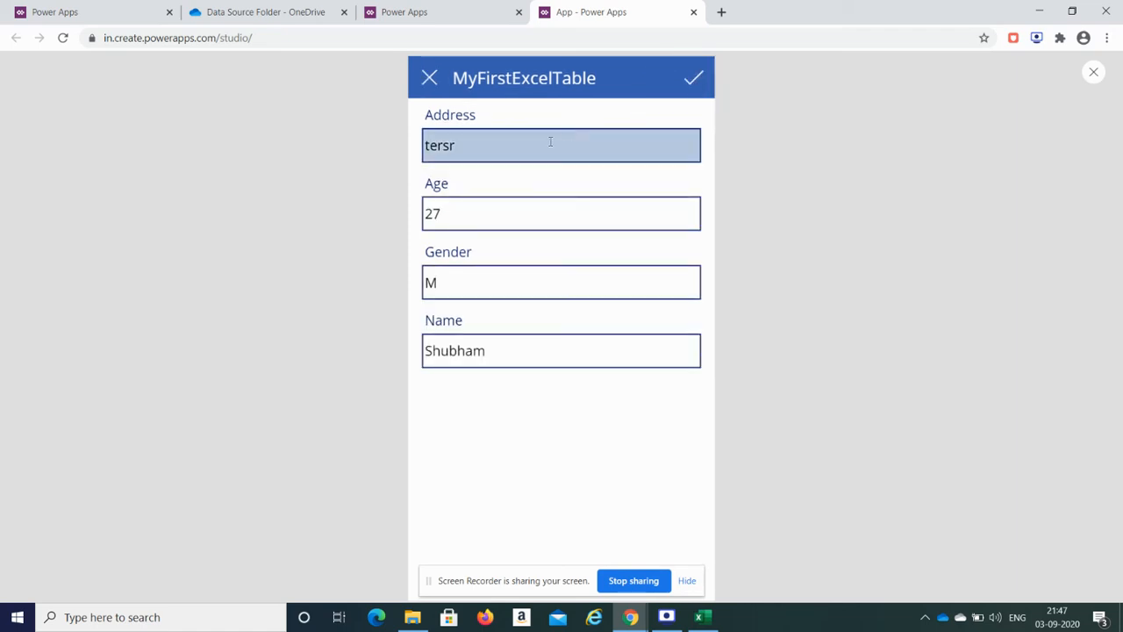
pyautogui.click(550, 142)
pyautogui.write('465')
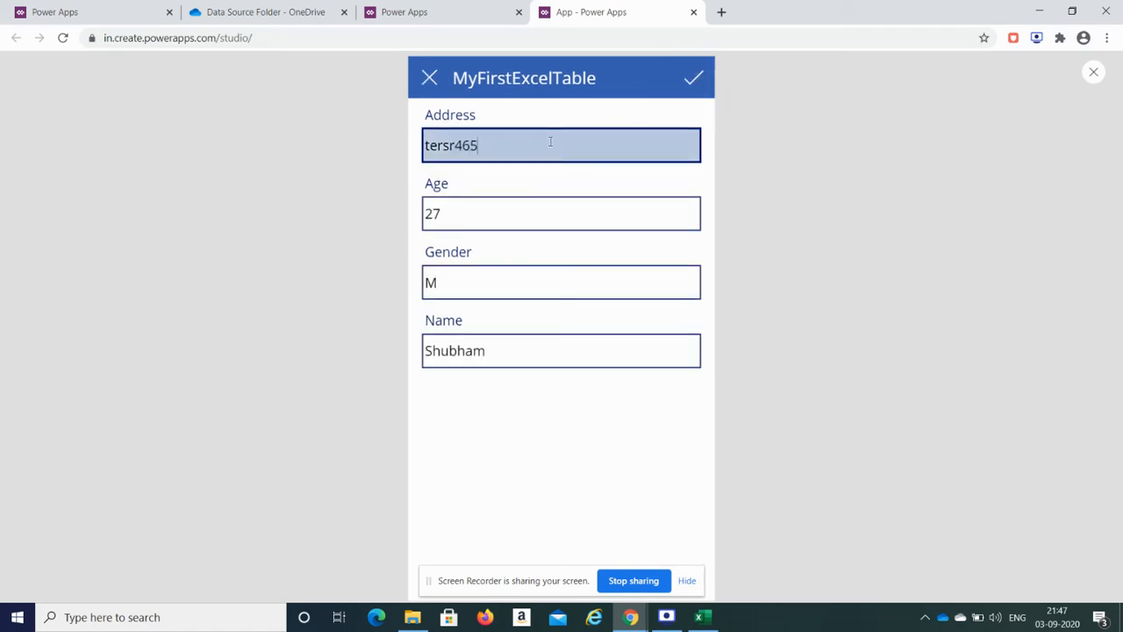
pyautogui.click(702, 82)
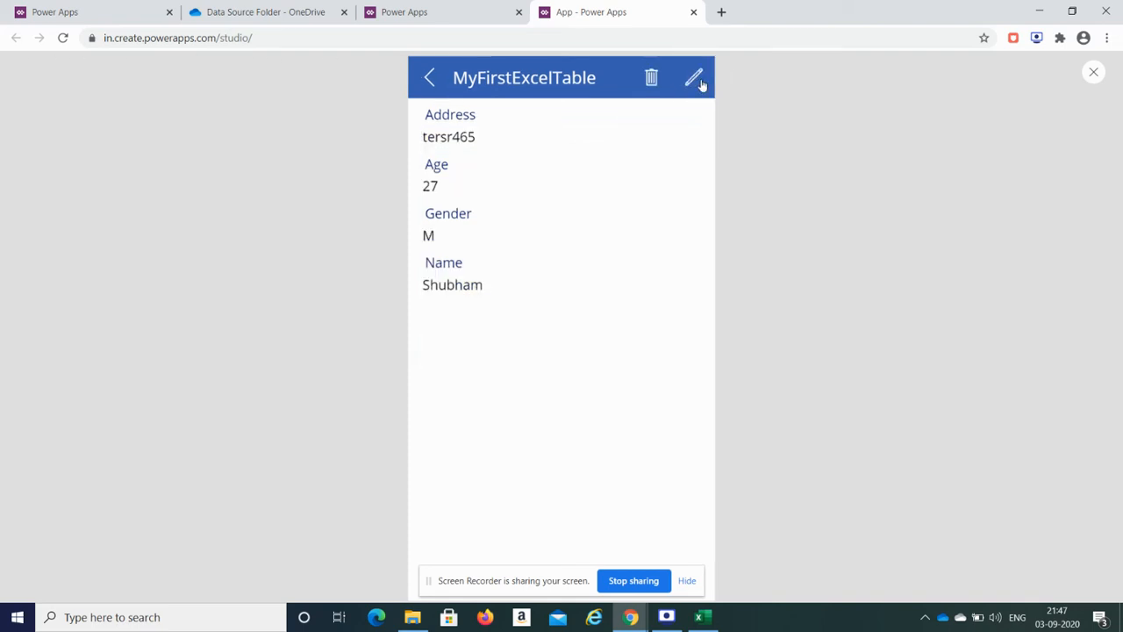
pyautogui.click(428, 79)
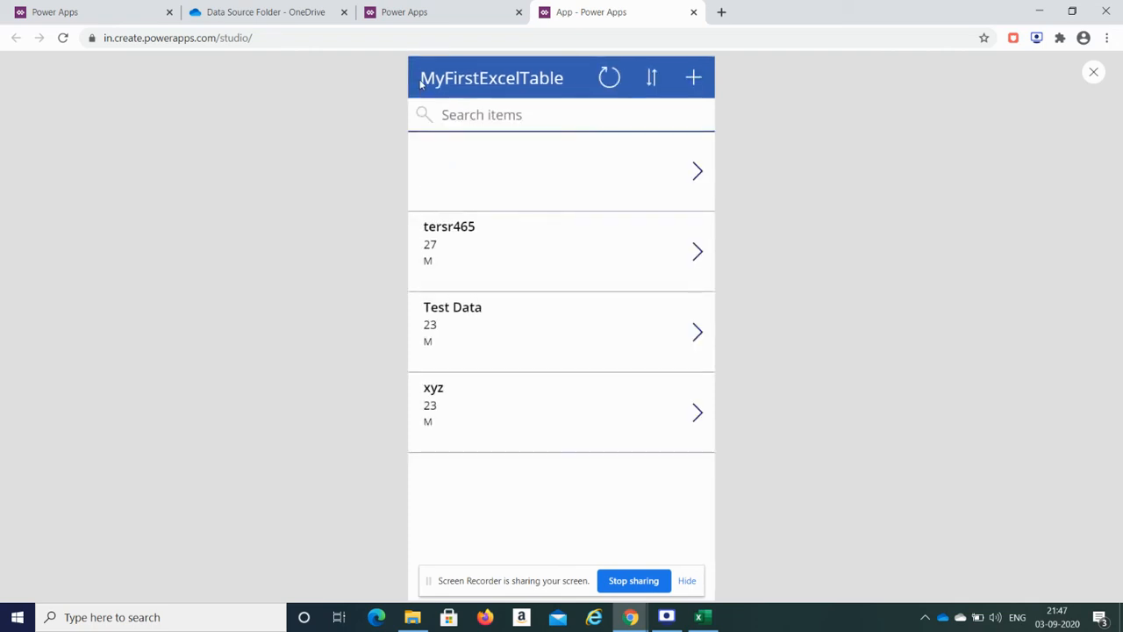
pyautogui.click(1096, 74)
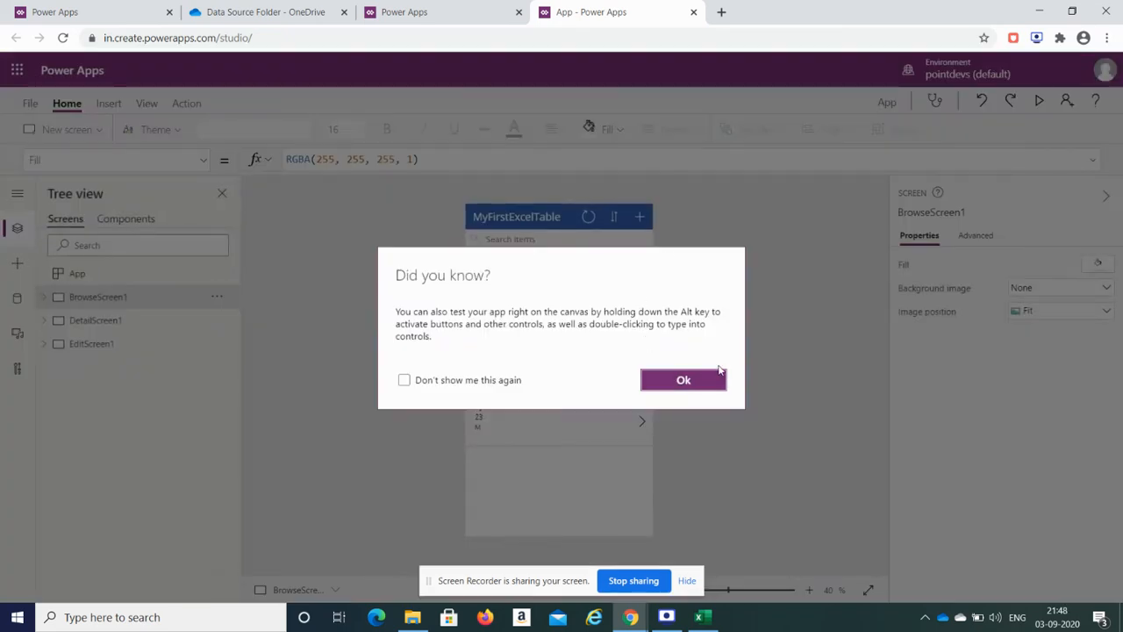
# Step: Dismiss the tip and open File > Settings to Advanced settings with the 500 data row limit
pyautogui.click(712, 377)
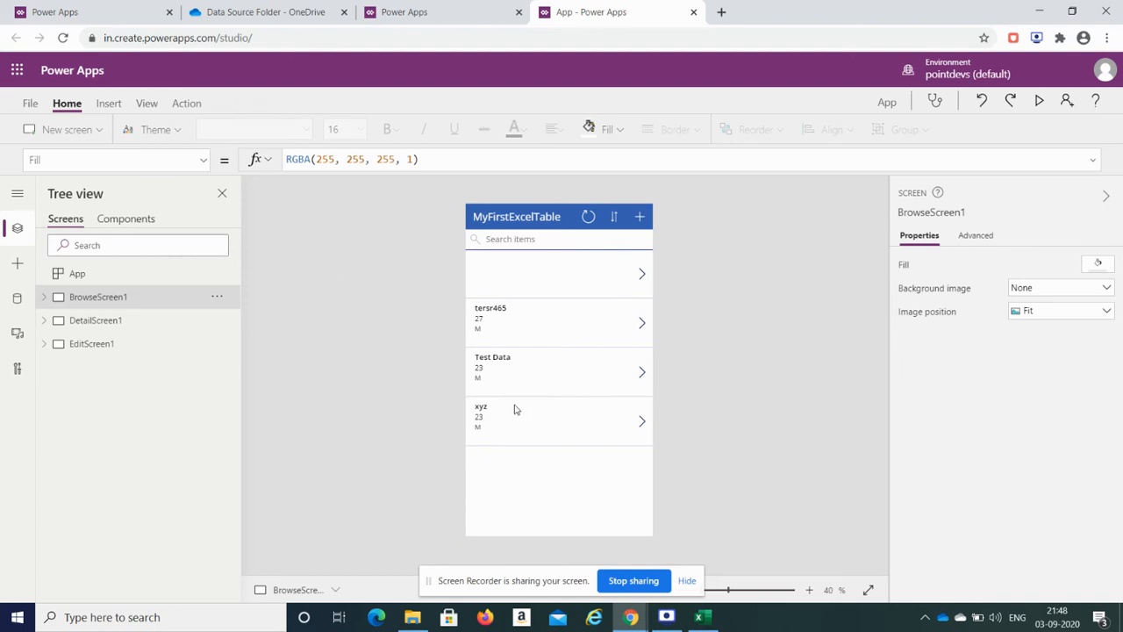
pyautogui.click(32, 100)
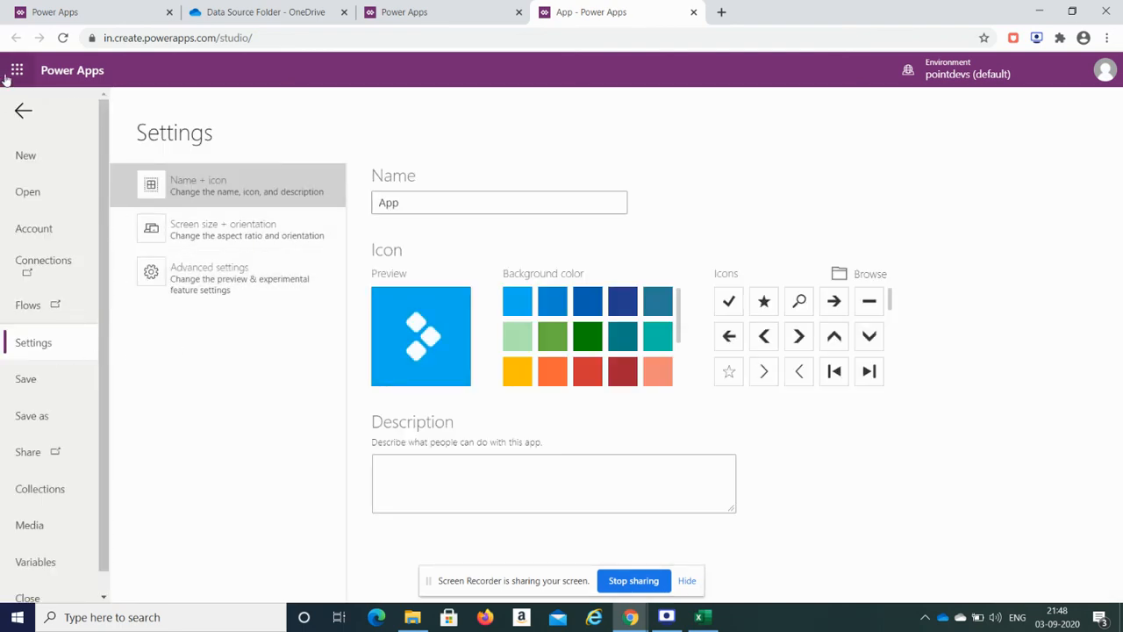
pyautogui.click(24, 111)
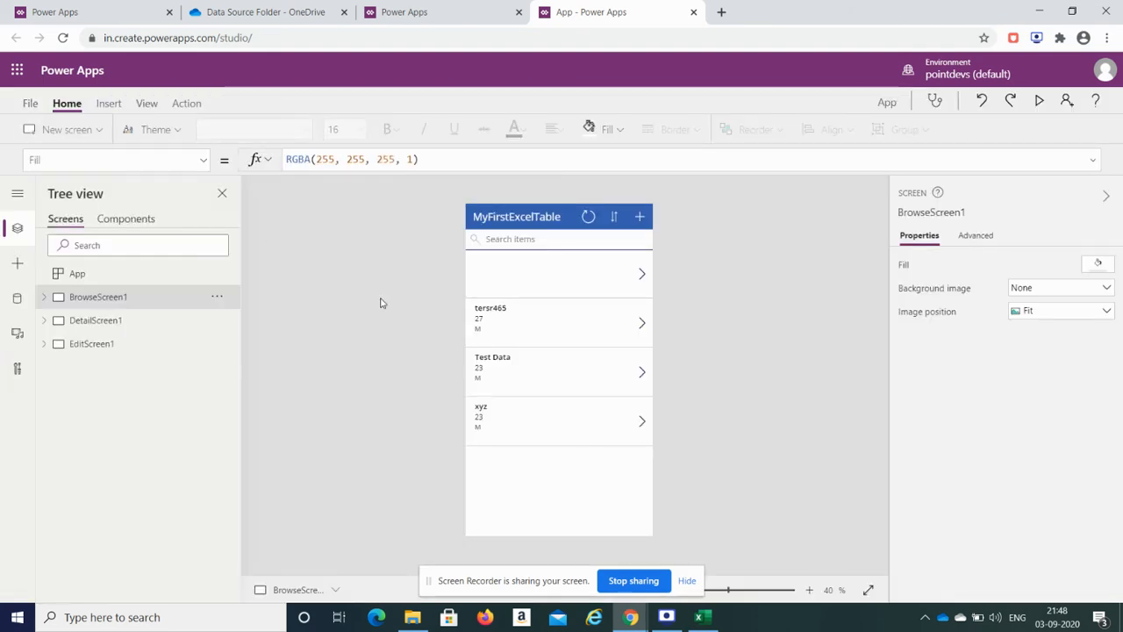
pyautogui.click(26, 110)
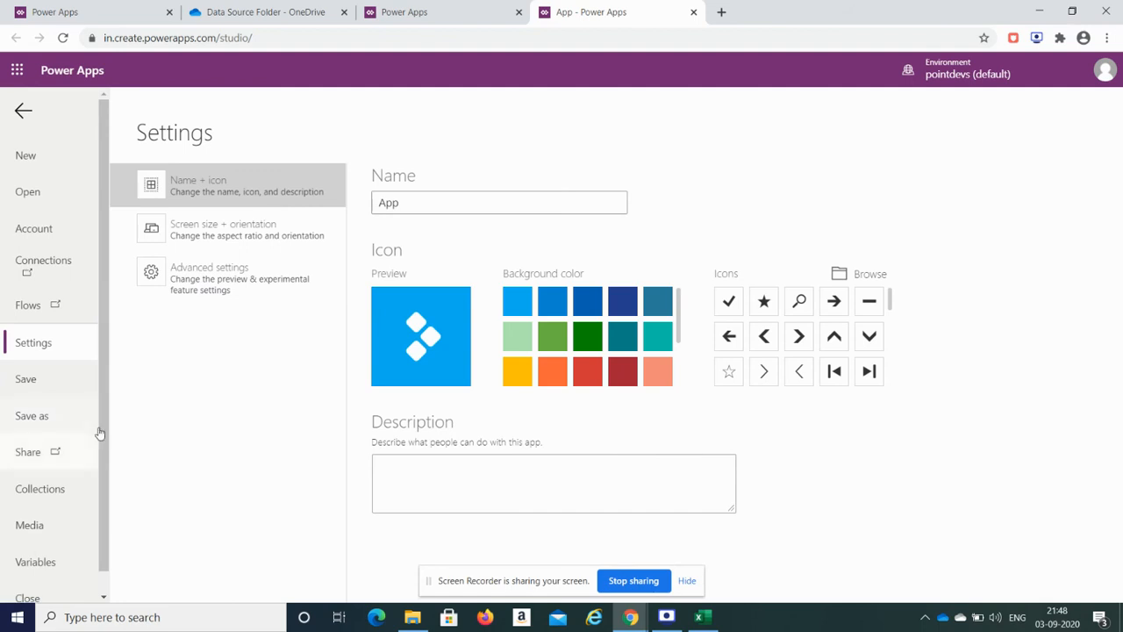
pyautogui.click(154, 280)
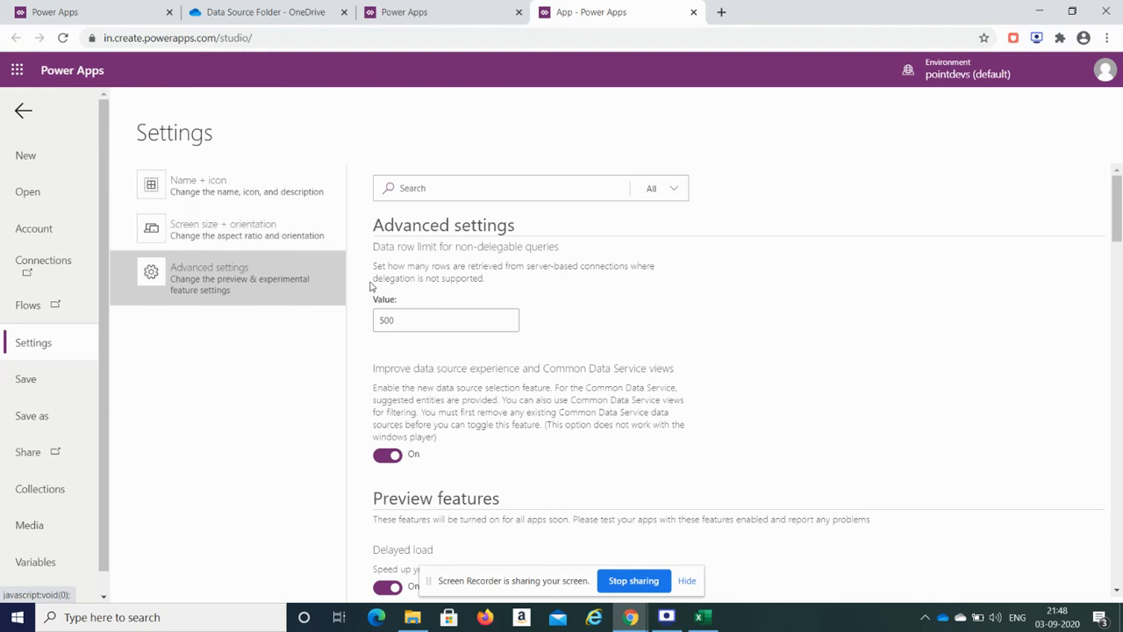
# Step: Review the data row limit for non-delegable queries, leaving it at 500
pyautogui.click(394, 325)
pyautogui.moveTo(454, 316); pyautogui.dragTo(378, 324)
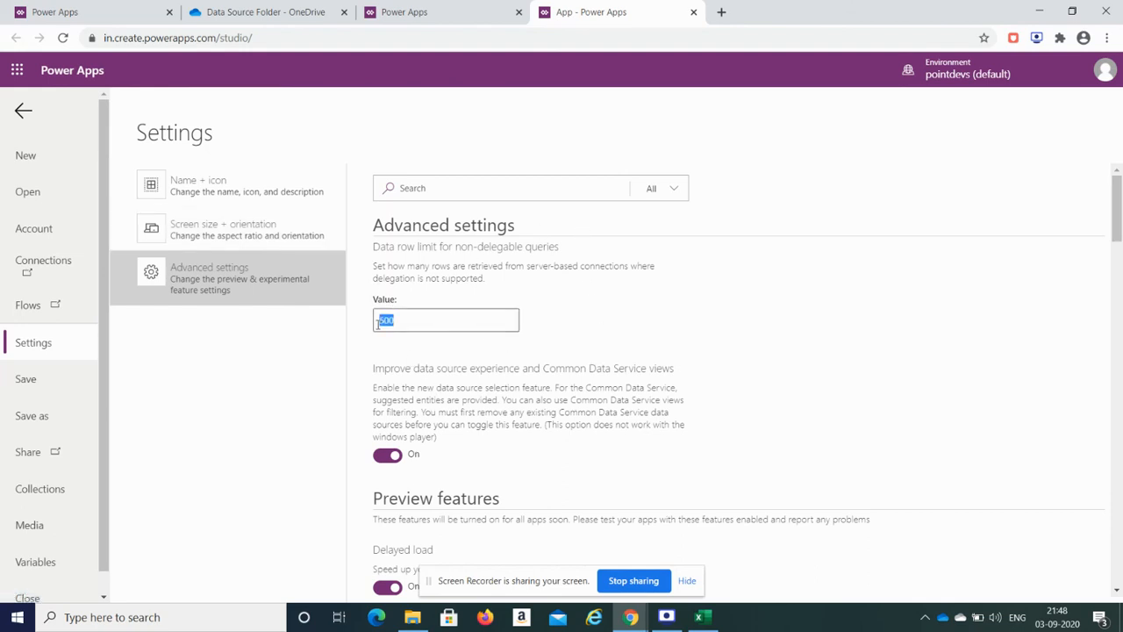
pyautogui.click(598, 330)
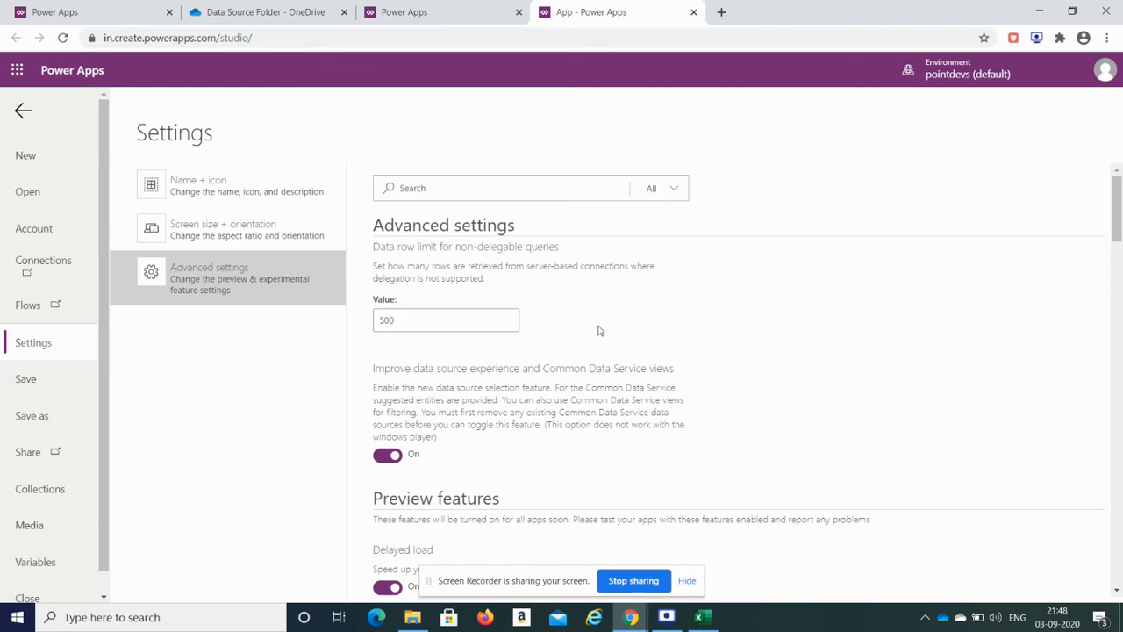
# Step: Set Screen size + orientation to Landscape (1136 x 640), apply it, and return to the editor
pyautogui.click(196, 239)
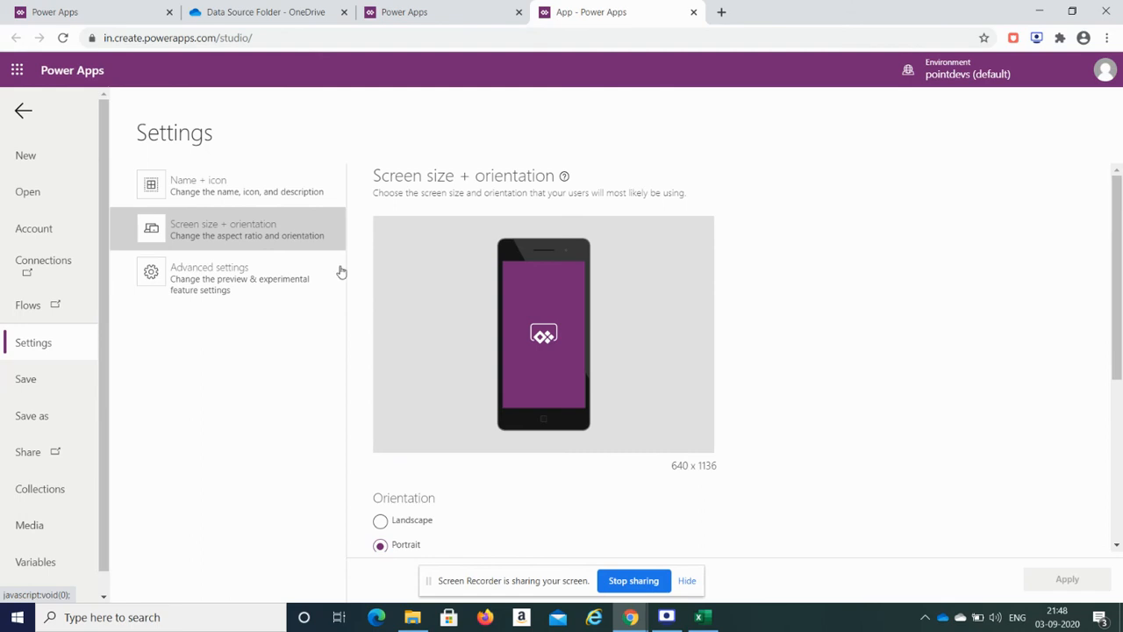
pyautogui.moveTo(1119, 260); pyautogui.dragTo(1119, 359)
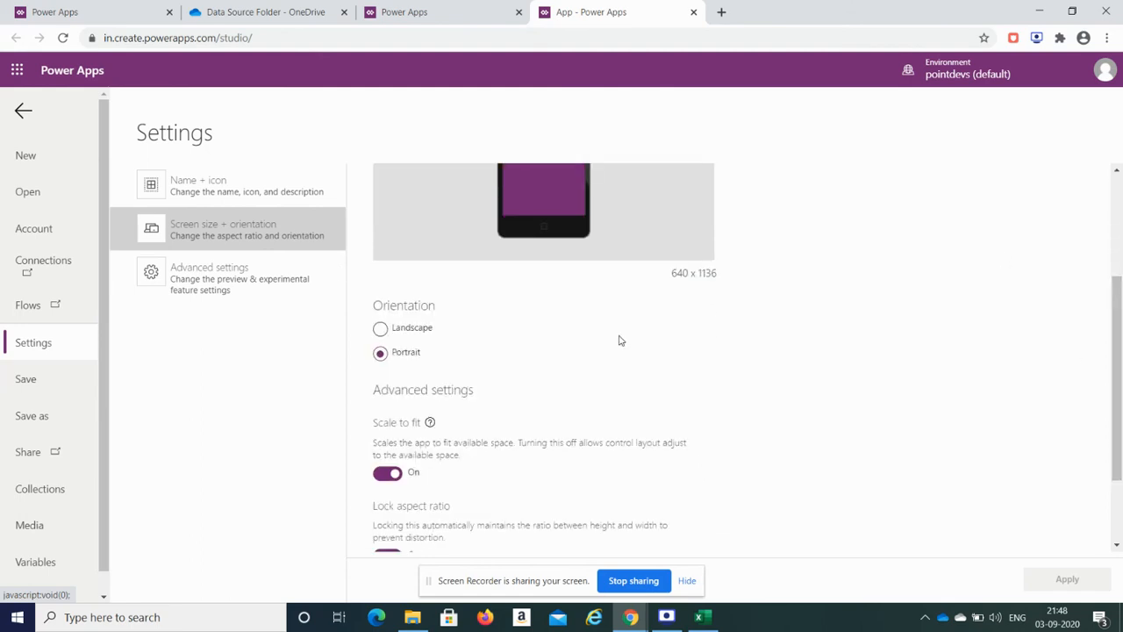
pyautogui.click(394, 333)
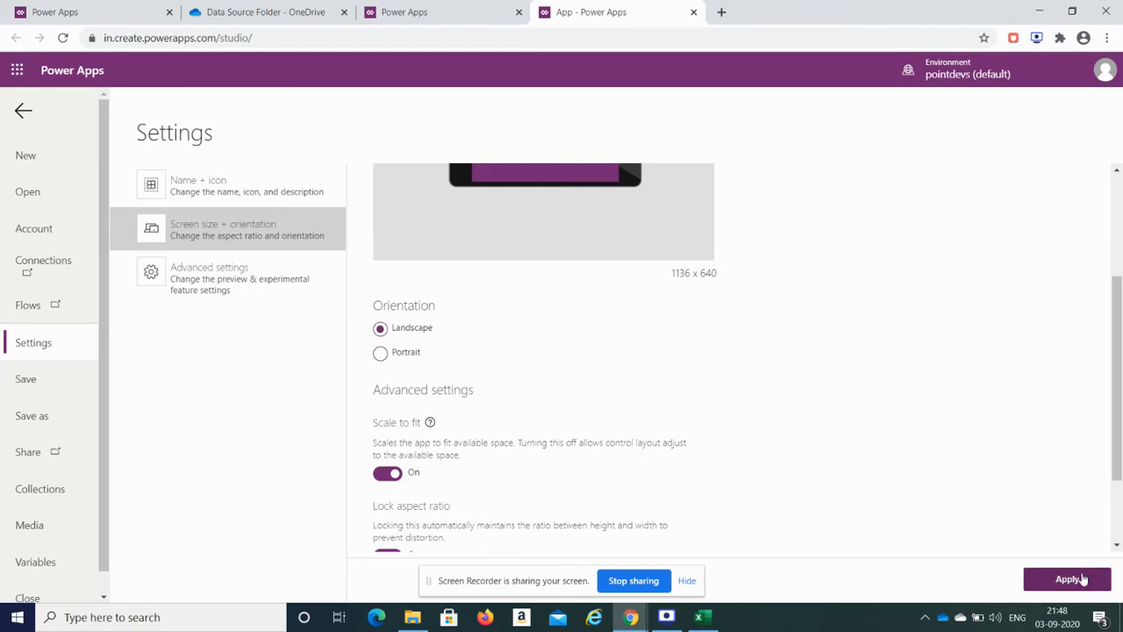
pyautogui.click(1084, 580)
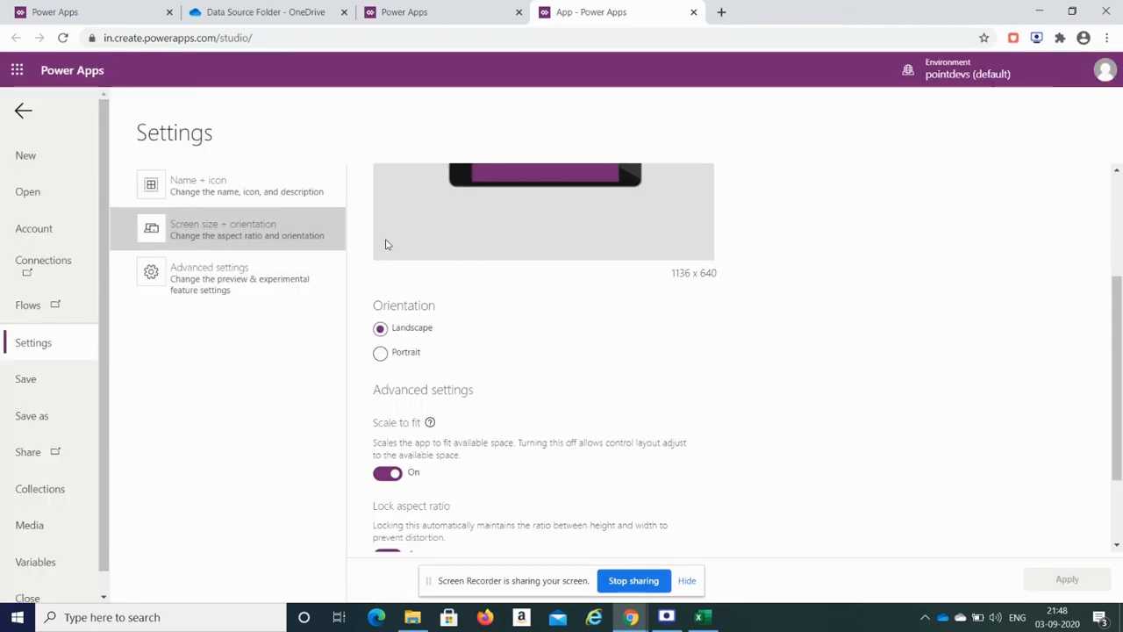
pyautogui.click(26, 112)
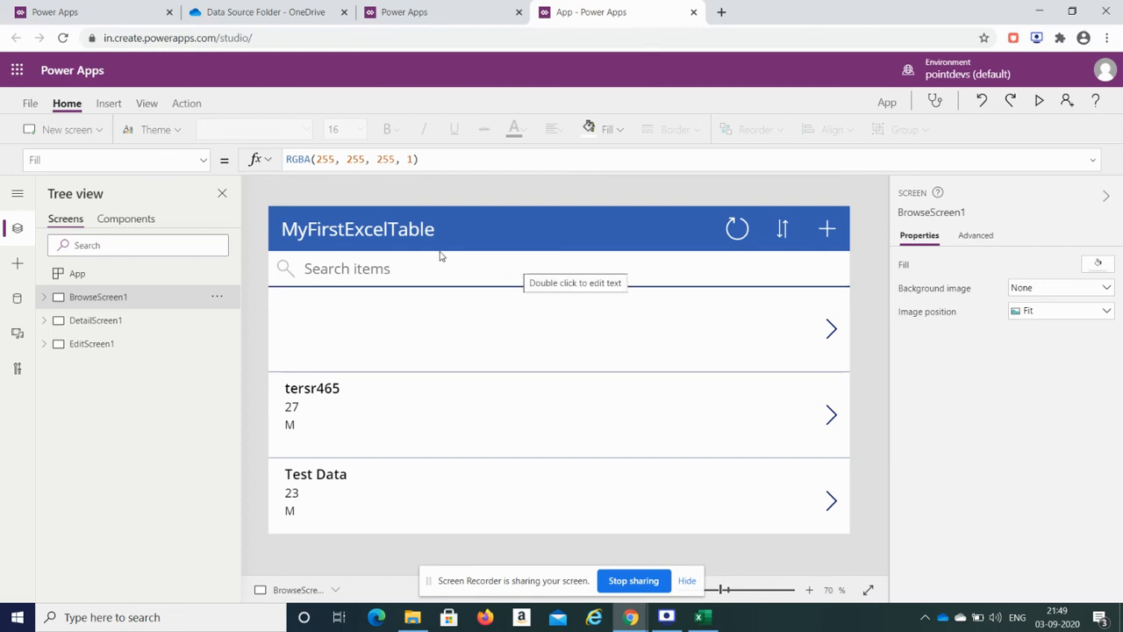
# Step: Rename the app to 'App using Excel As a Datasource' in Name + icon settings, then go to Save as
pyautogui.click(26, 105)
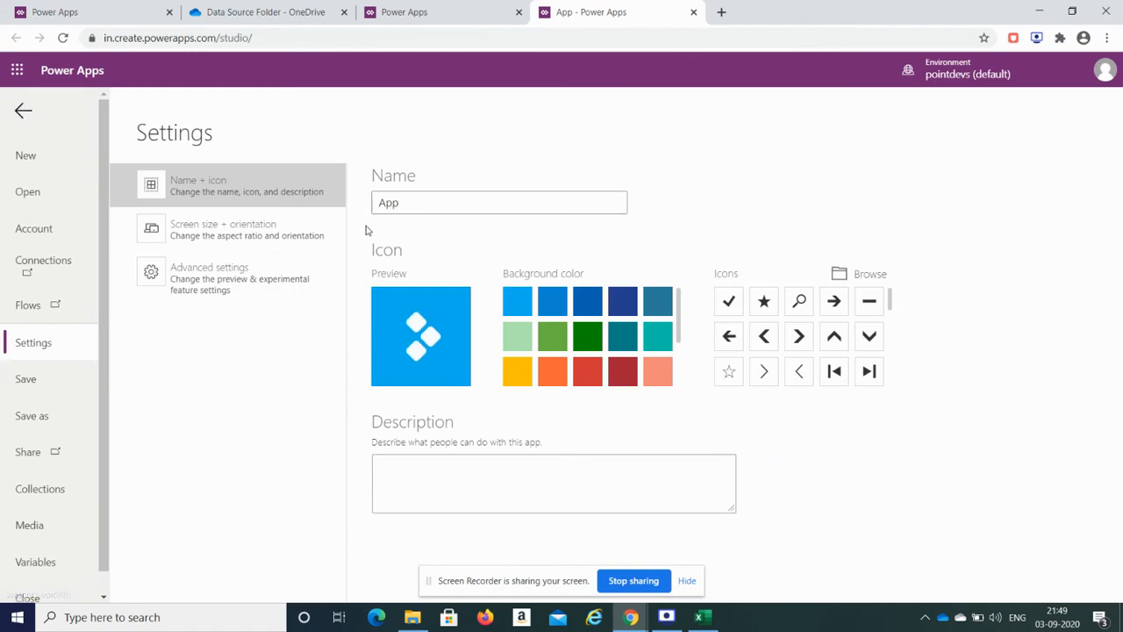
pyautogui.click(401, 206)
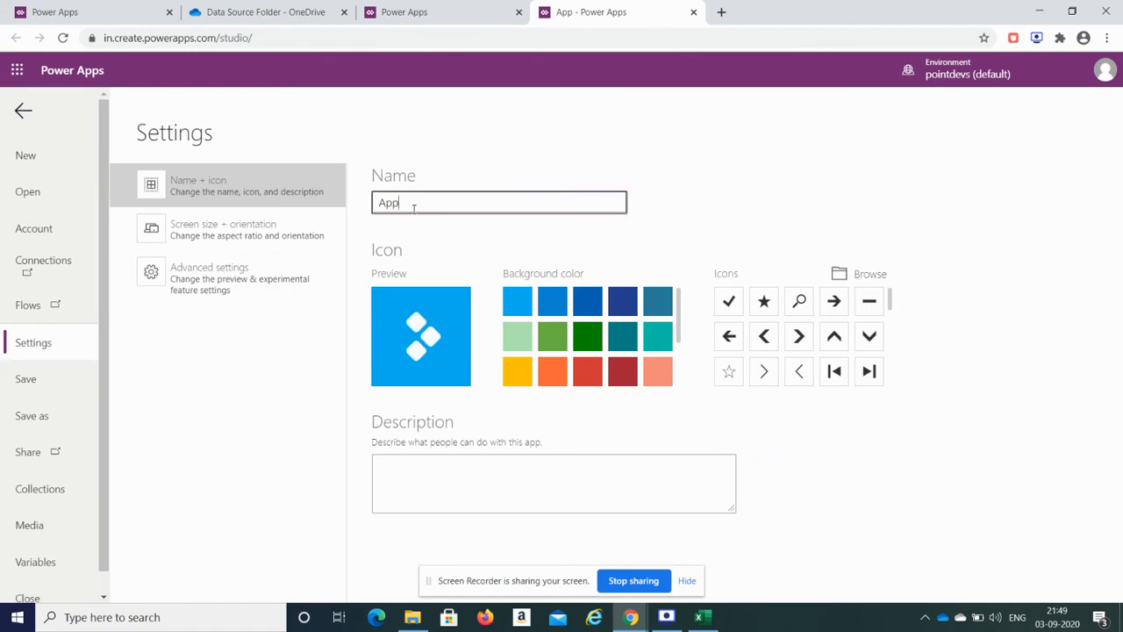
pyautogui.write('using Excel As aData')
pyautogui.press('BackSpace')
pyautogui.press('BackSpace')
pyautogui.press('BackSpace')
pyautogui.press('BackSpace')
pyautogui.write('Datasource')
pyautogui.click(931, 179)
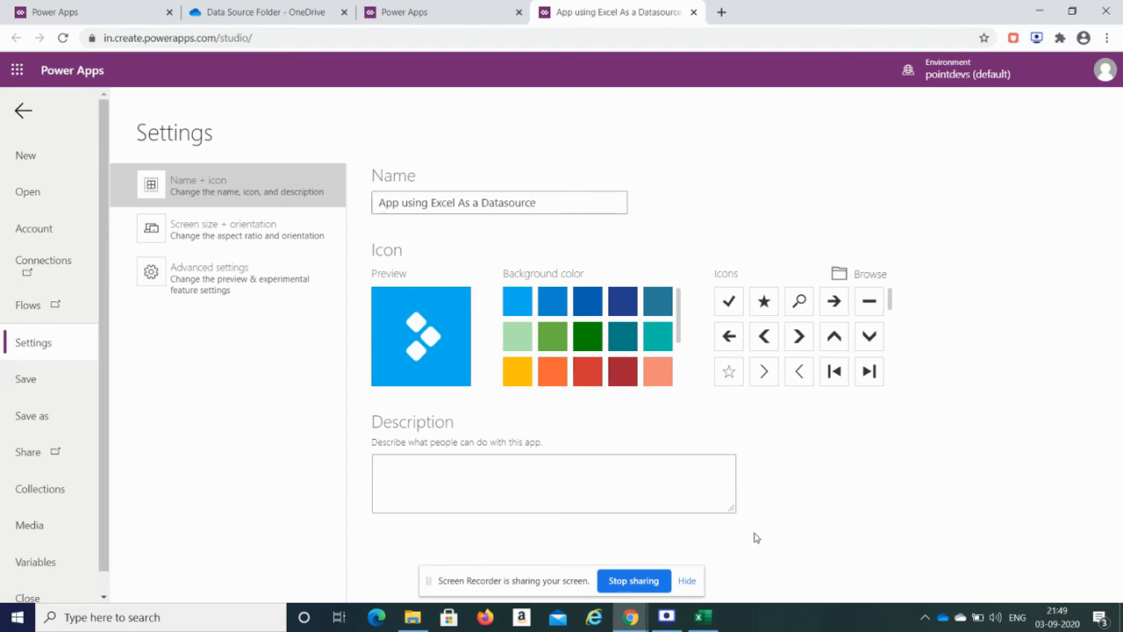
pyautogui.click(44, 401)
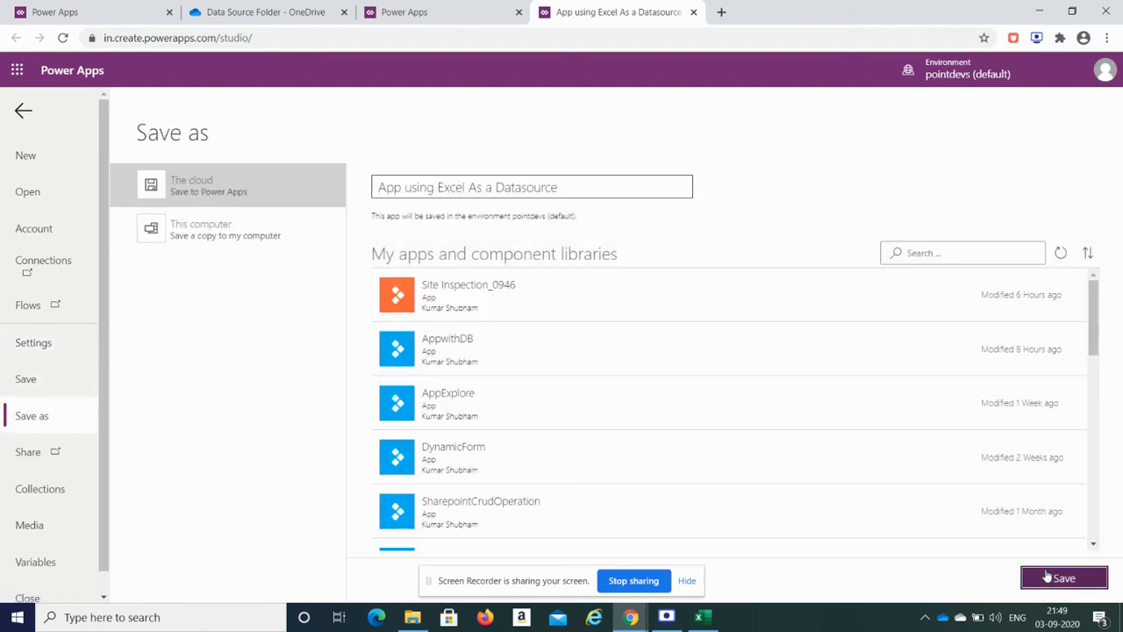
# Step: Save the app to the cloud and bring up its Share panel
pyautogui.click(1062, 578)
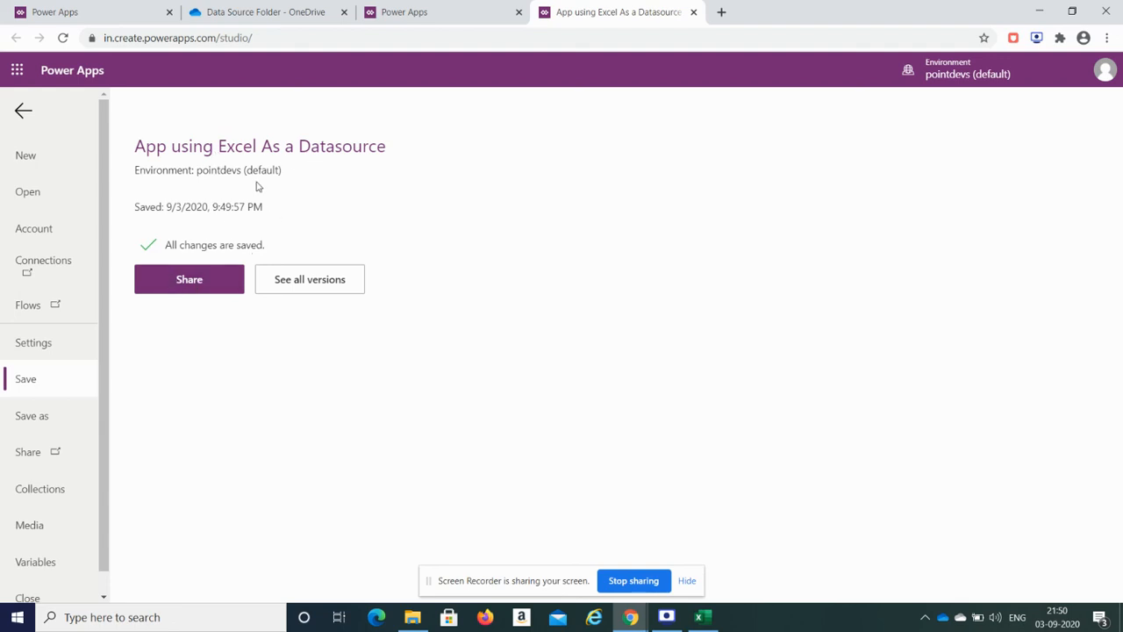
pyautogui.click(187, 280)
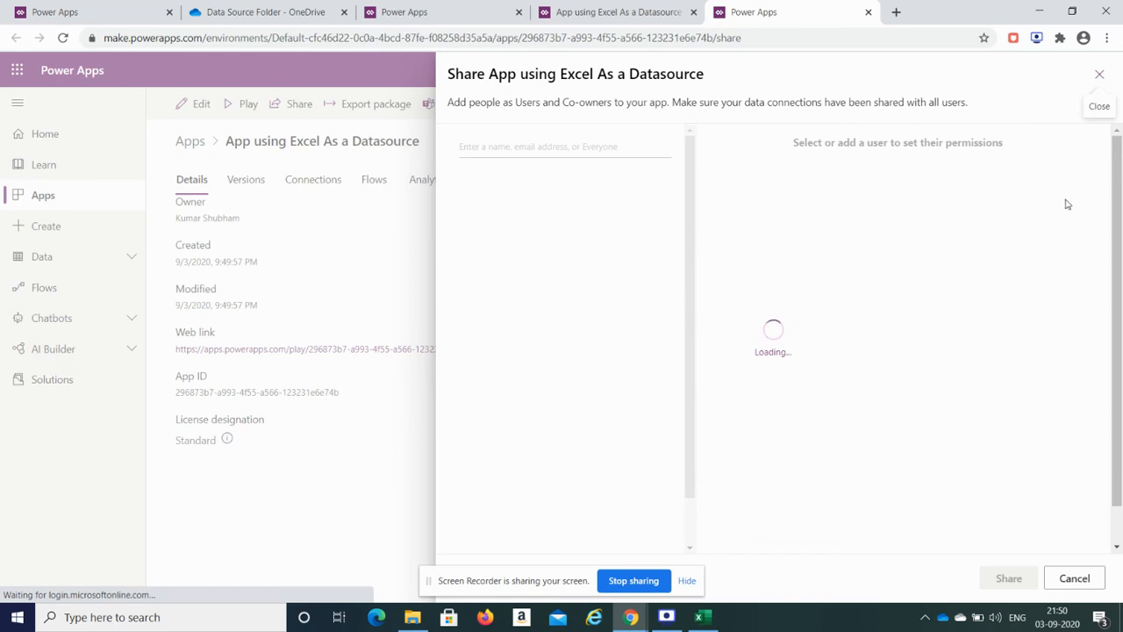
# Step: Uncheck e-mail invitations for new users, then re-sign in with the account password, staying signed in
pyautogui.moveTo(1117, 204); pyautogui.dragTo(1119, 291)
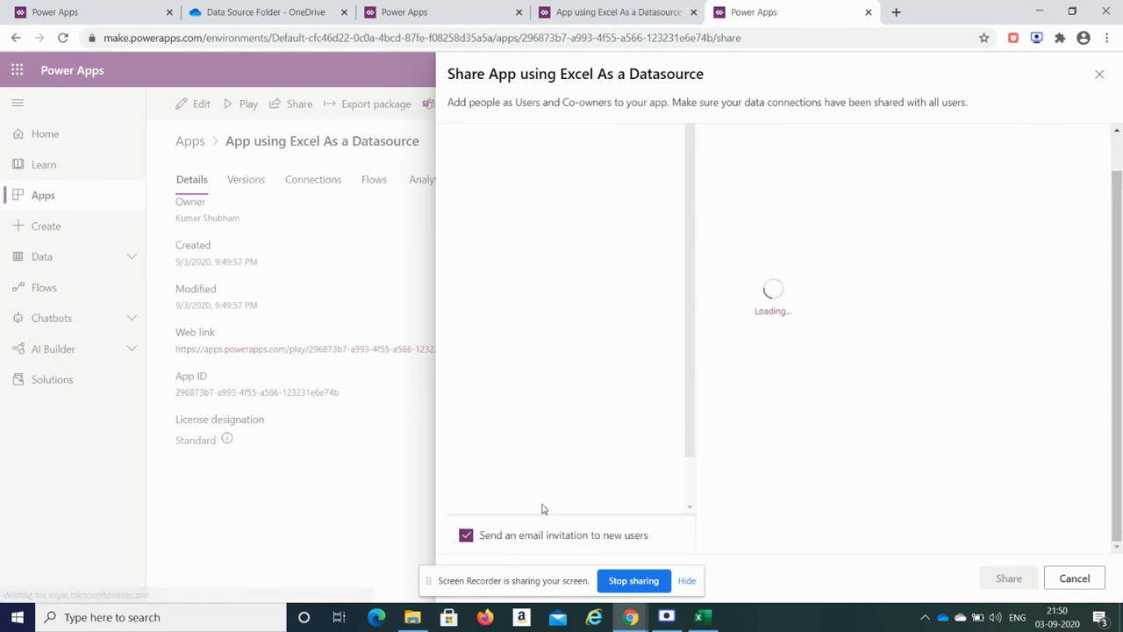
pyautogui.click(514, 538)
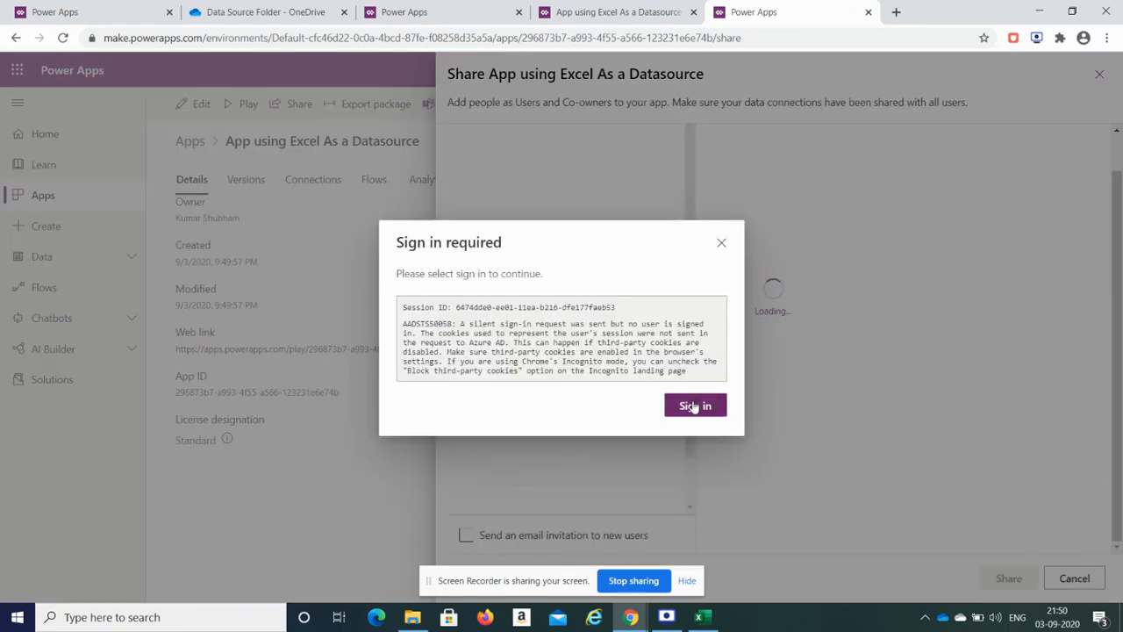
pyautogui.click(694, 406)
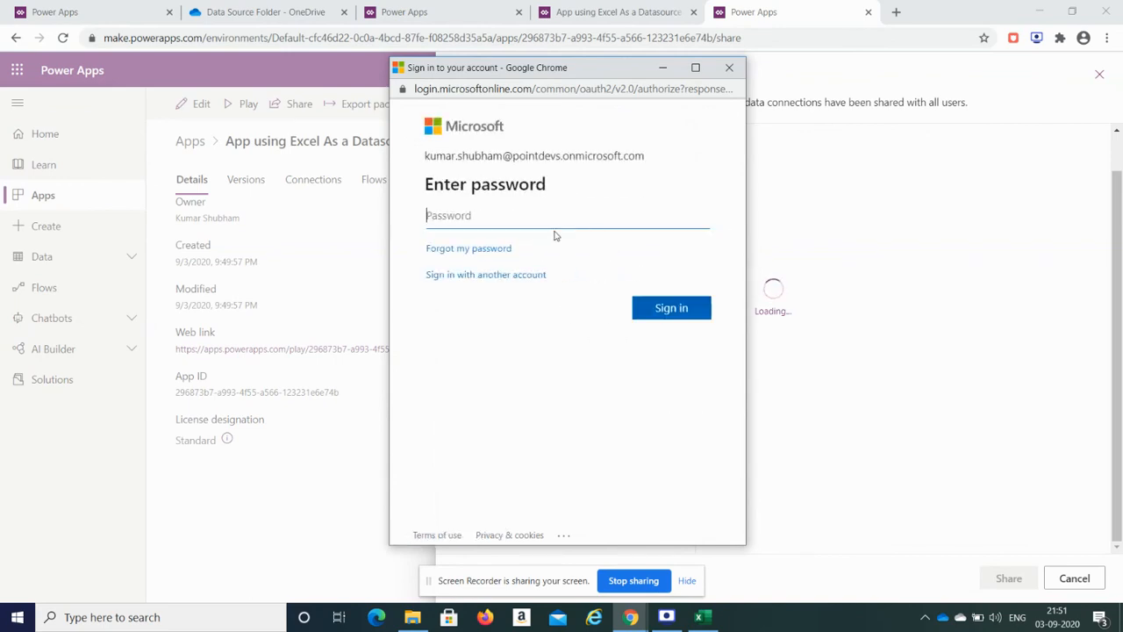
pyautogui.write('*')
pyautogui.write('••••••••')
pyautogui.click(670, 310)
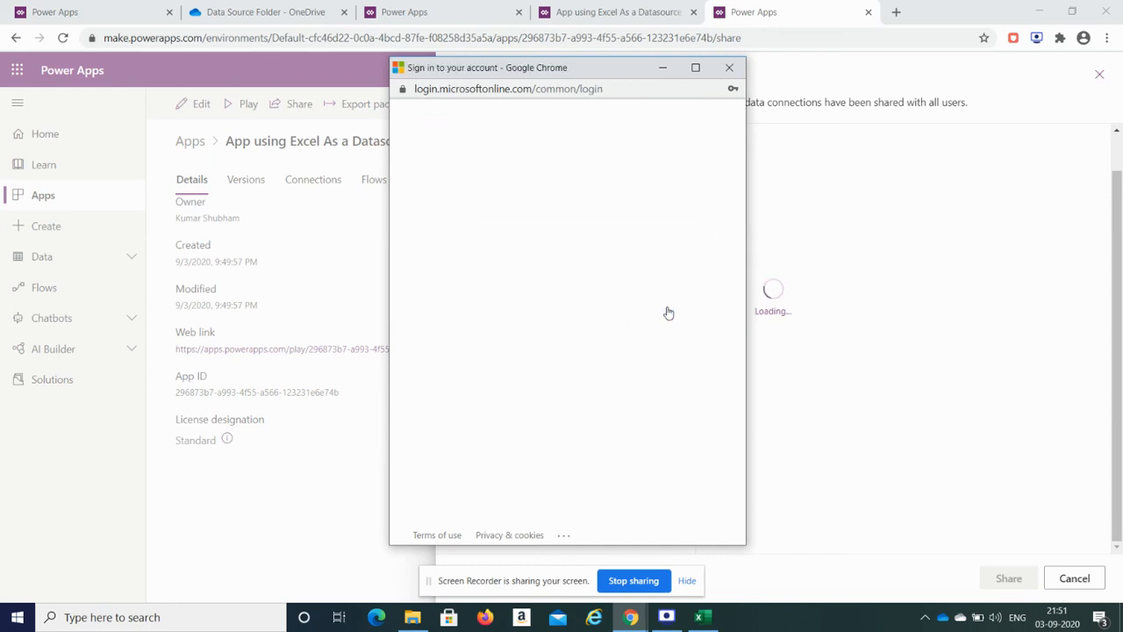
pyautogui.click(640, 298)
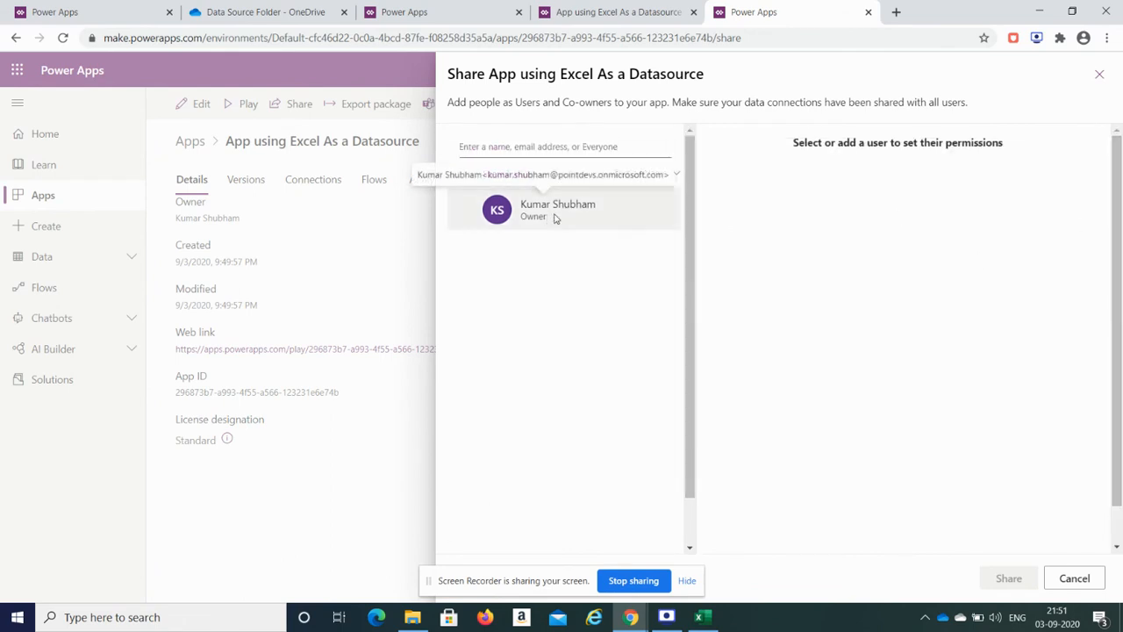
# Step: Share the app with the TestSecurity user as a User, then return to the Power Apps home tab
pyautogui.click(527, 147)
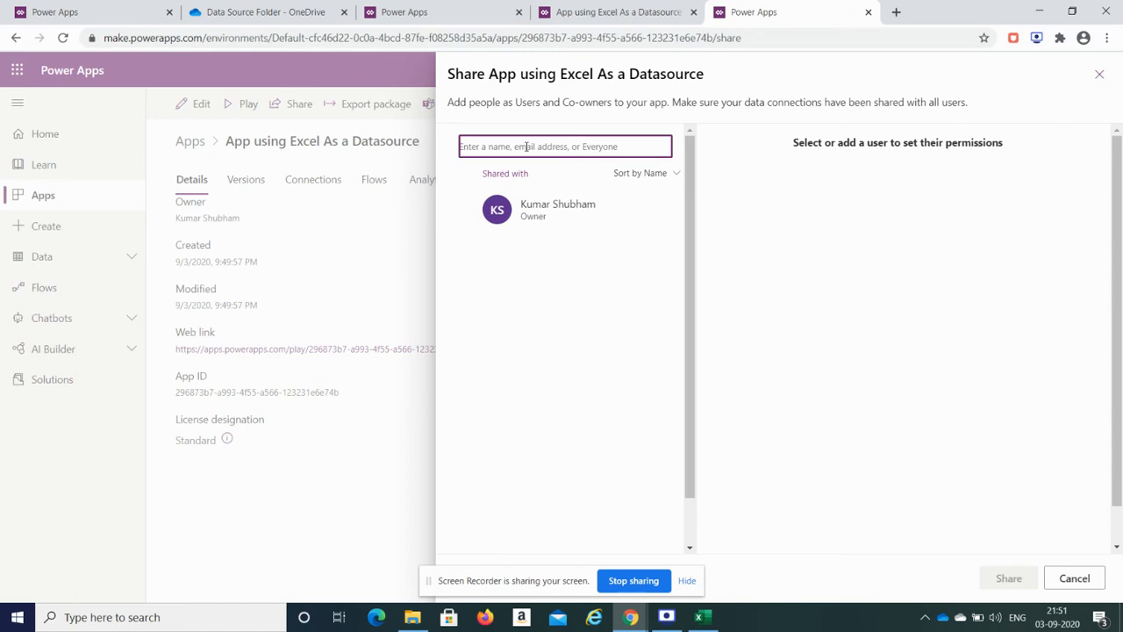
pyautogui.write('Test')
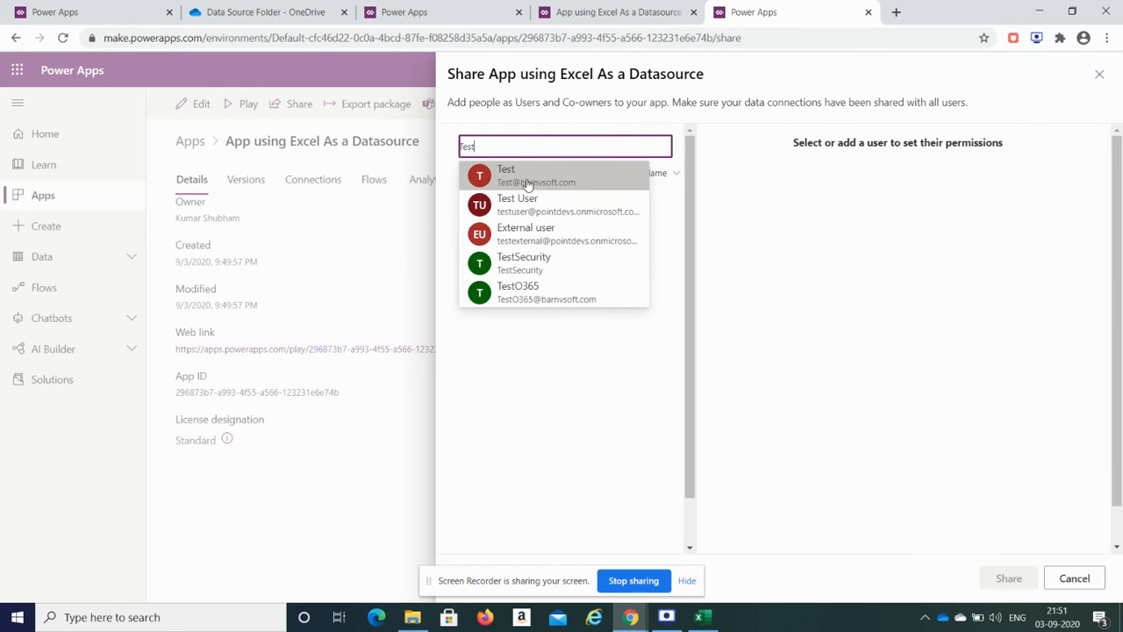
pyautogui.click(529, 263)
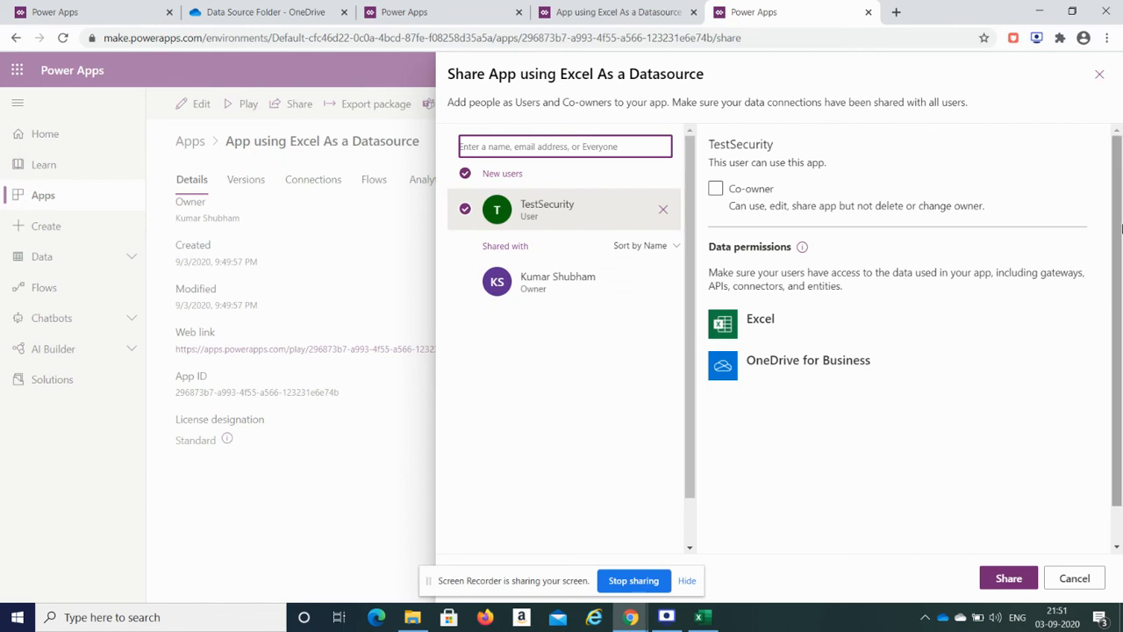
pyautogui.scroll(-2, 1119, 237)
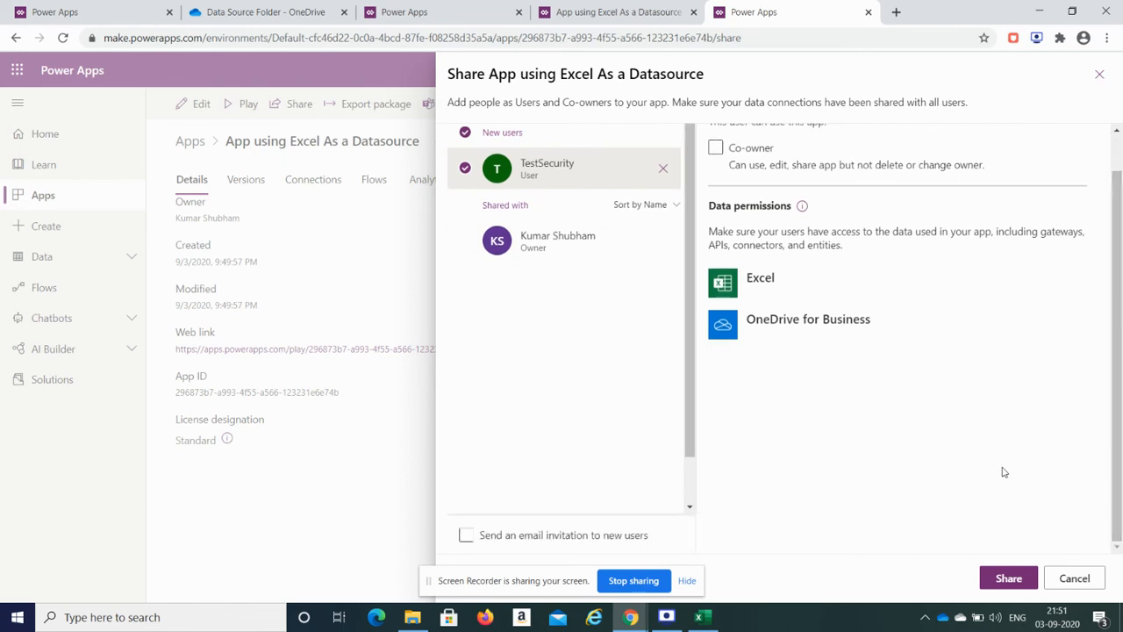
pyautogui.click(999, 590)
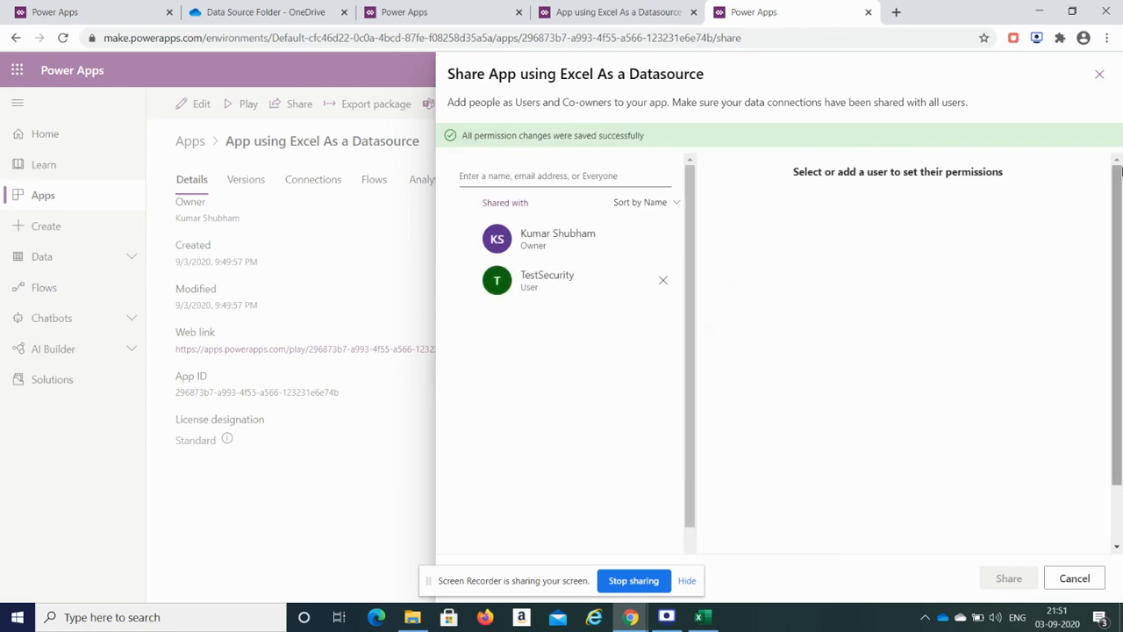
pyautogui.click(456, 7)
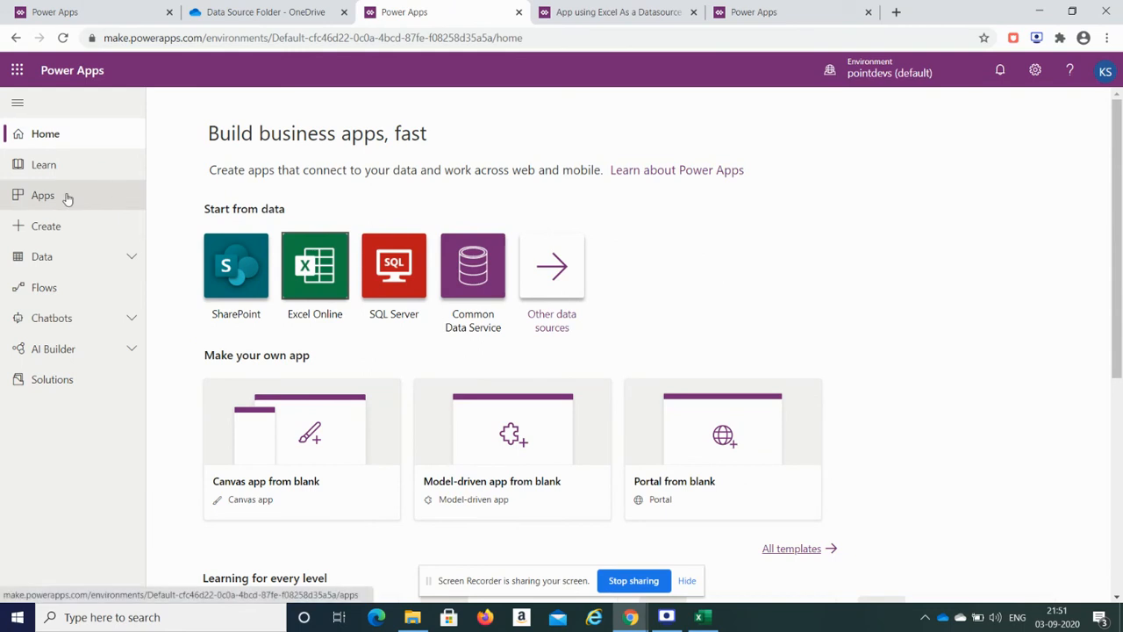
# Step: From the Apps list, play 'App using Excel As a Datasource'
pyautogui.click(39, 209)
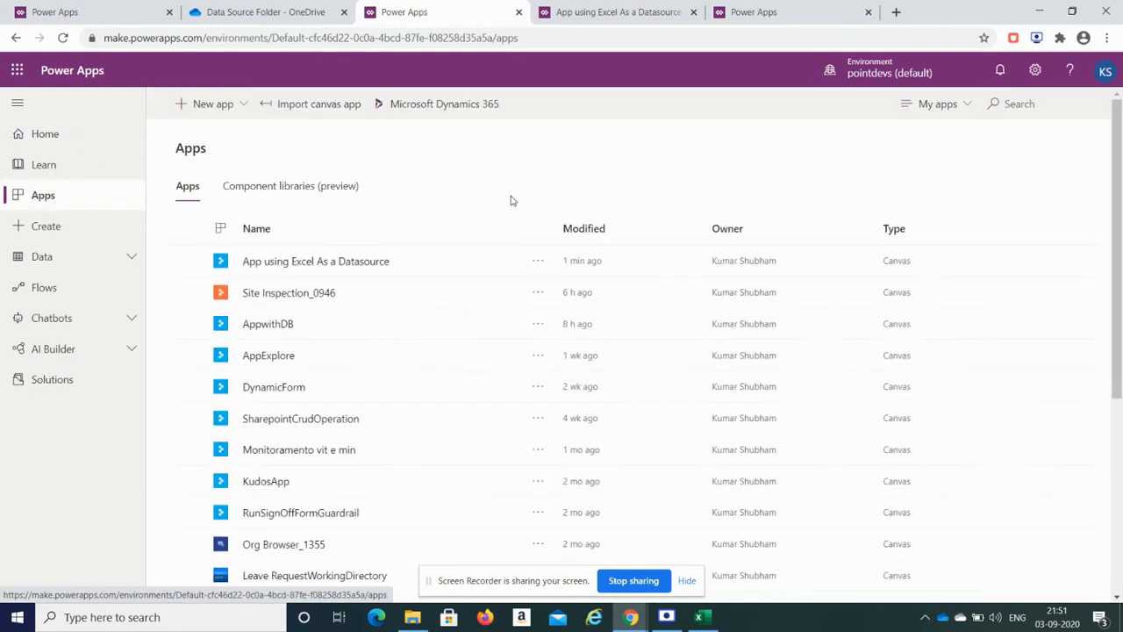
pyautogui.click(294, 262)
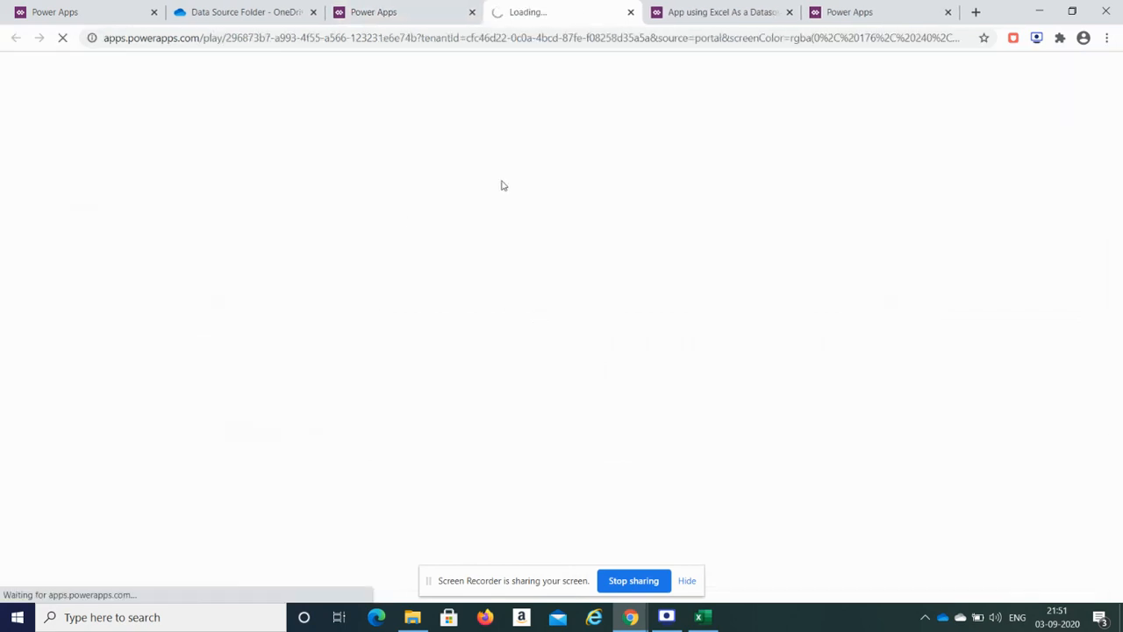